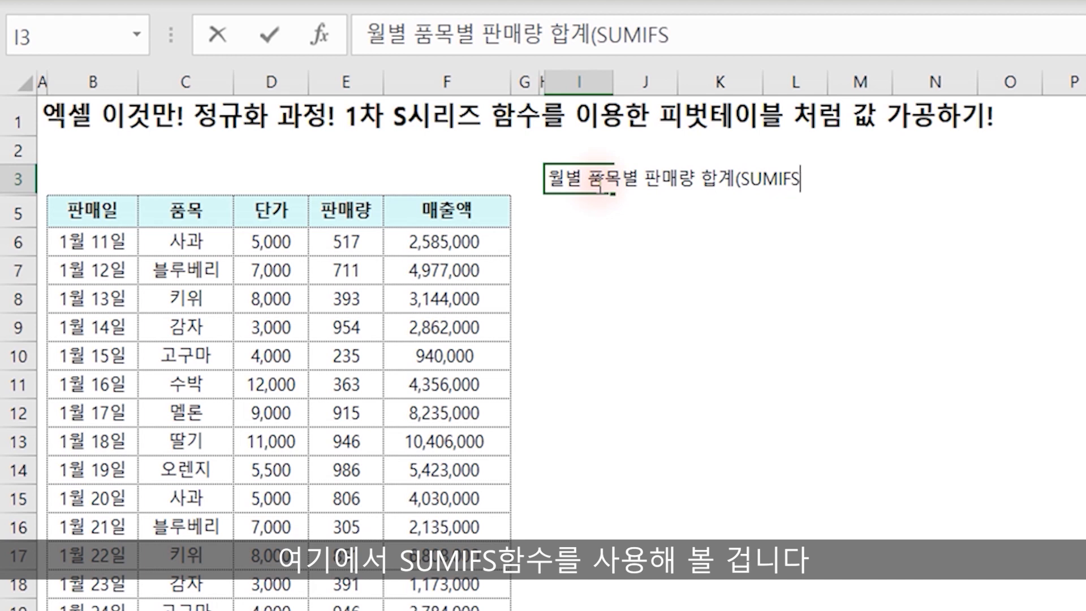
Complete the title in I3 as "월별 품목별 판매량 합계(SUMIFS)" and add the column header "월" in G5
type(")")
key("Return")
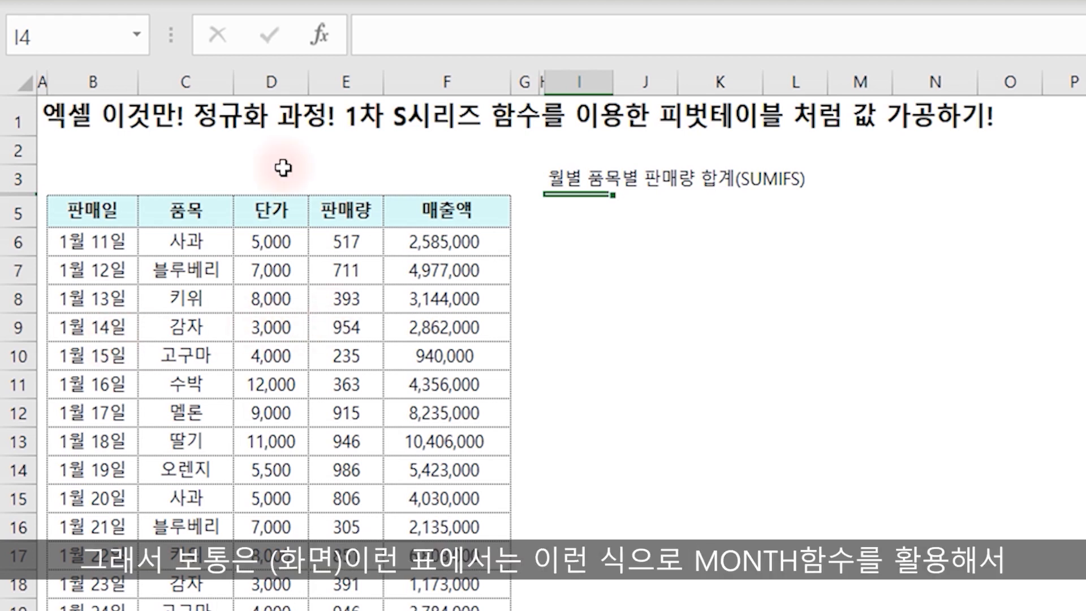
left_click(523, 214)
type("월")
key("Return")
Enter the formula =MONTH(B6) in G6 to extract the month from the sale date
type("=")
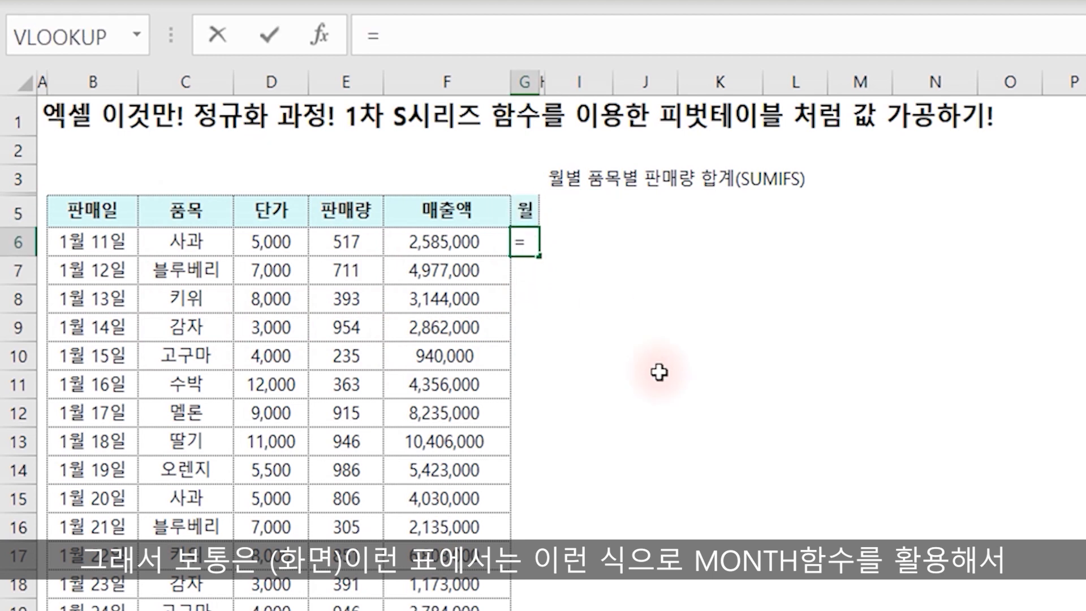
type("MONTH(")
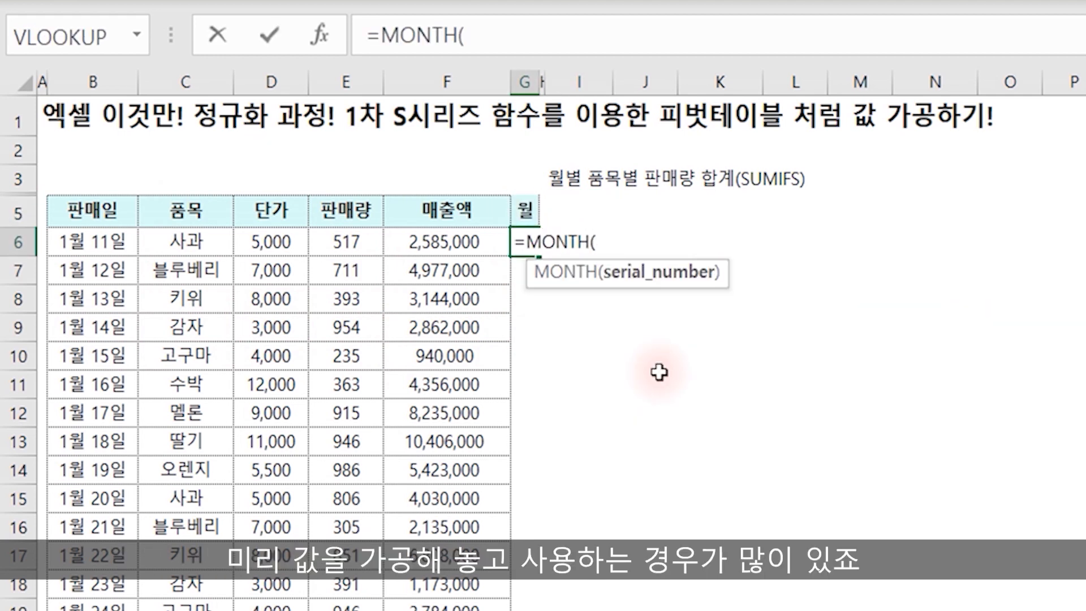
left_click(54, 211)
left_click(130, 244)
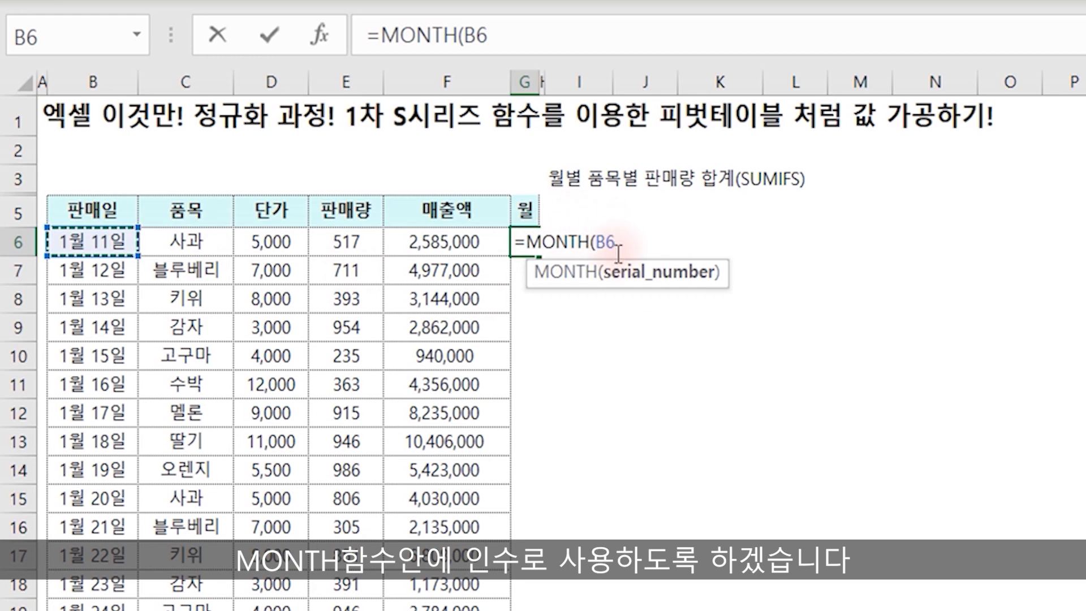
type(")")
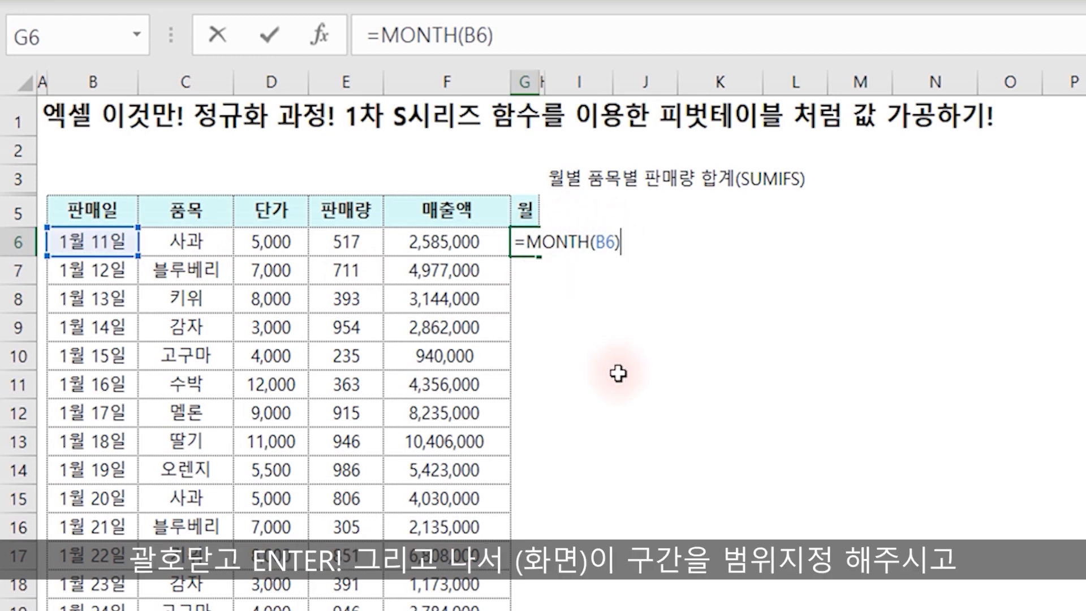
key("Return")
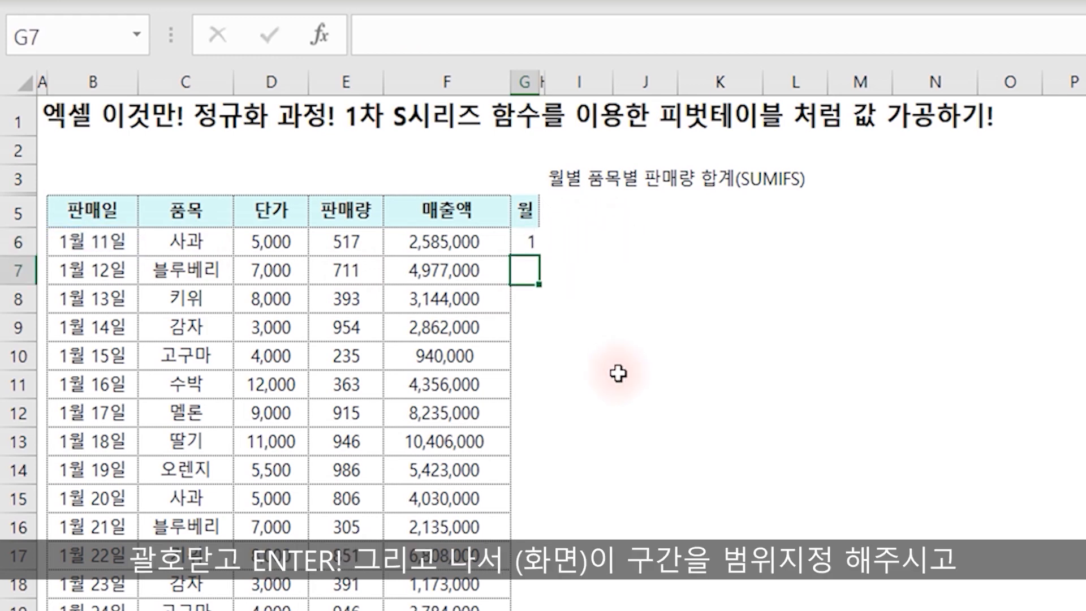
Fill the MONTH formula from G6 down through G177, the last data row
key("Up")
key("ctrl+c")
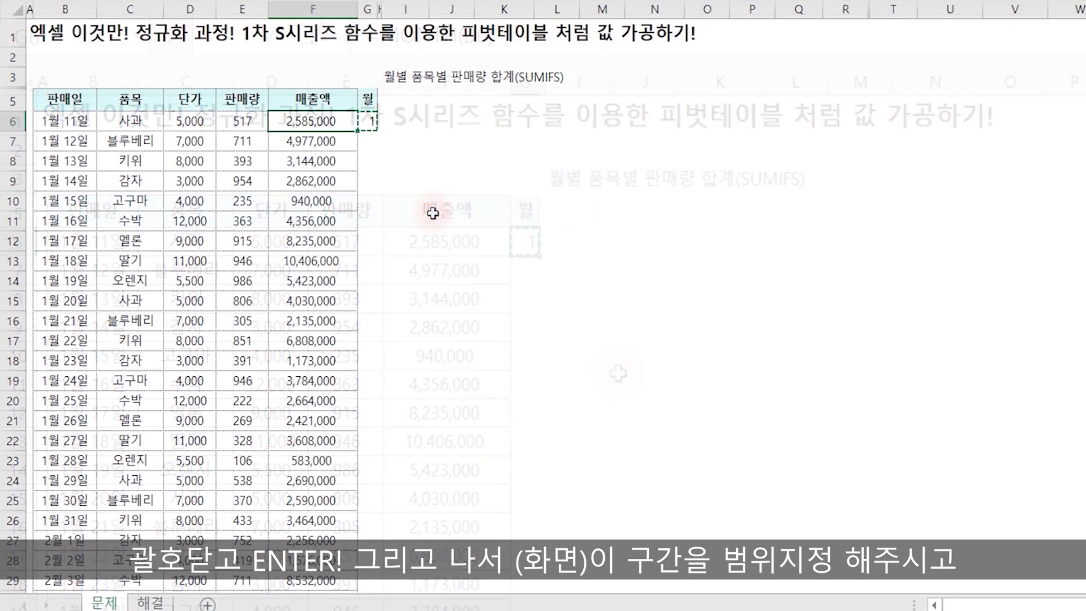
scroll(447, 213, "down", 10)
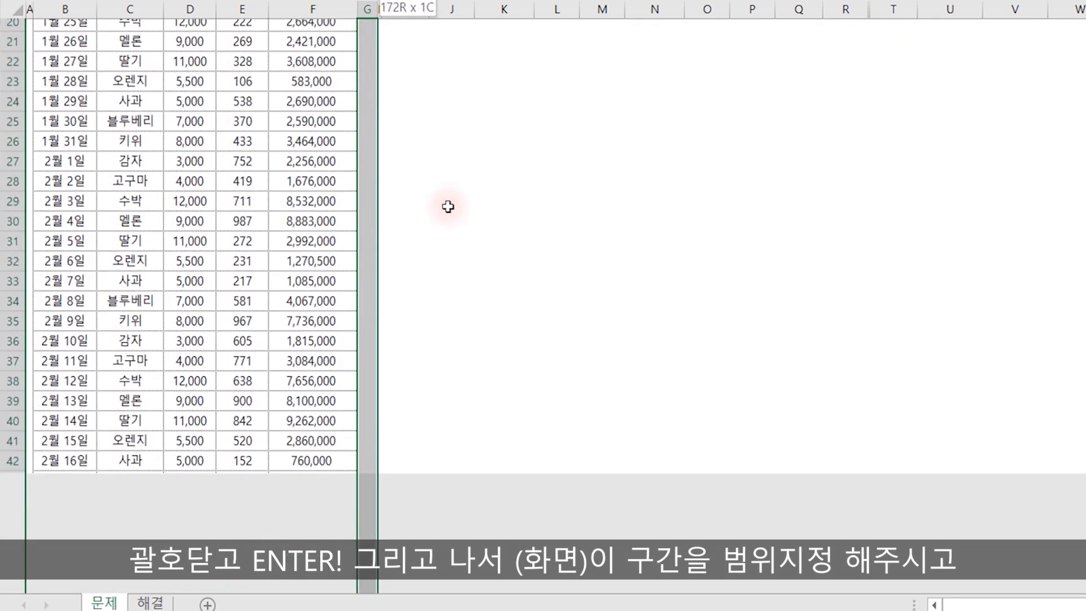
key("ctrl+d")
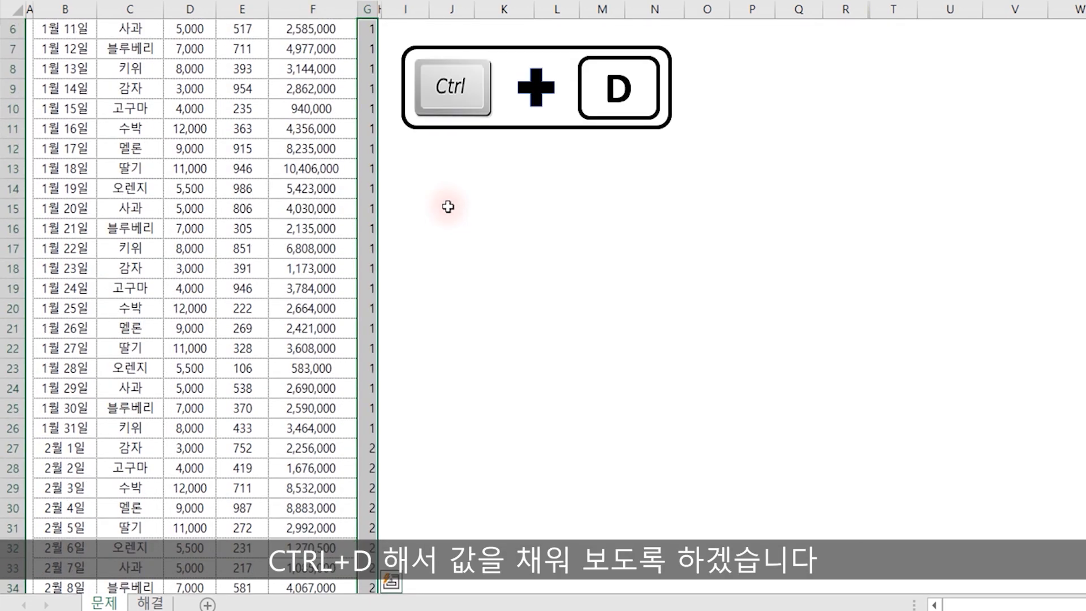
scroll(448, 207, "down", 20)
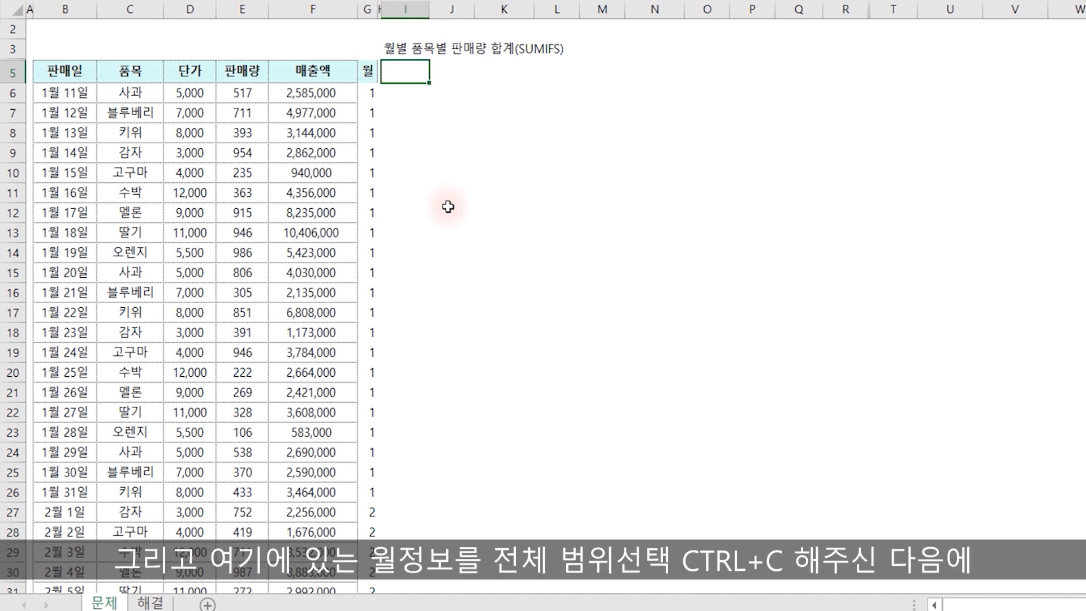
Copy all month results in G6:G177 and paste them as values only, starting at I6
left_click(368, 92)
key("ctrl+shift+Down")
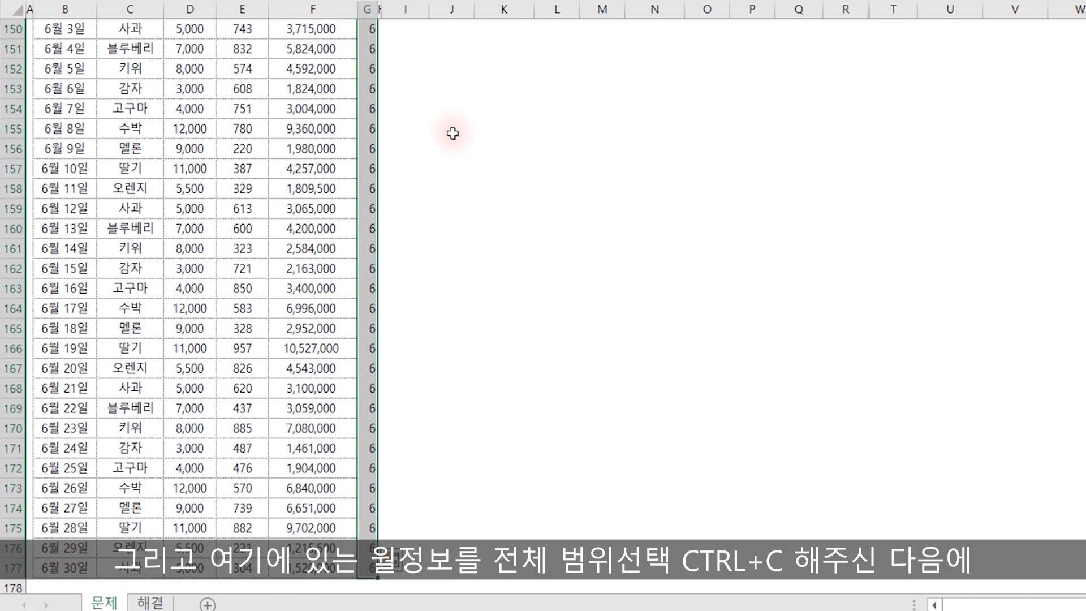
key("ctrl+c")
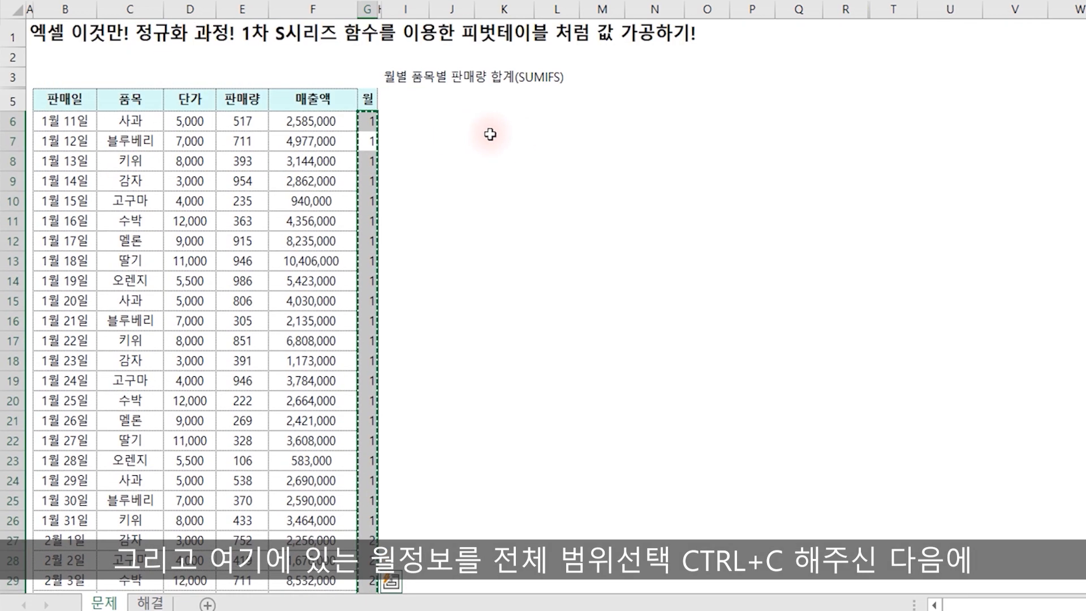
left_click(404, 122)
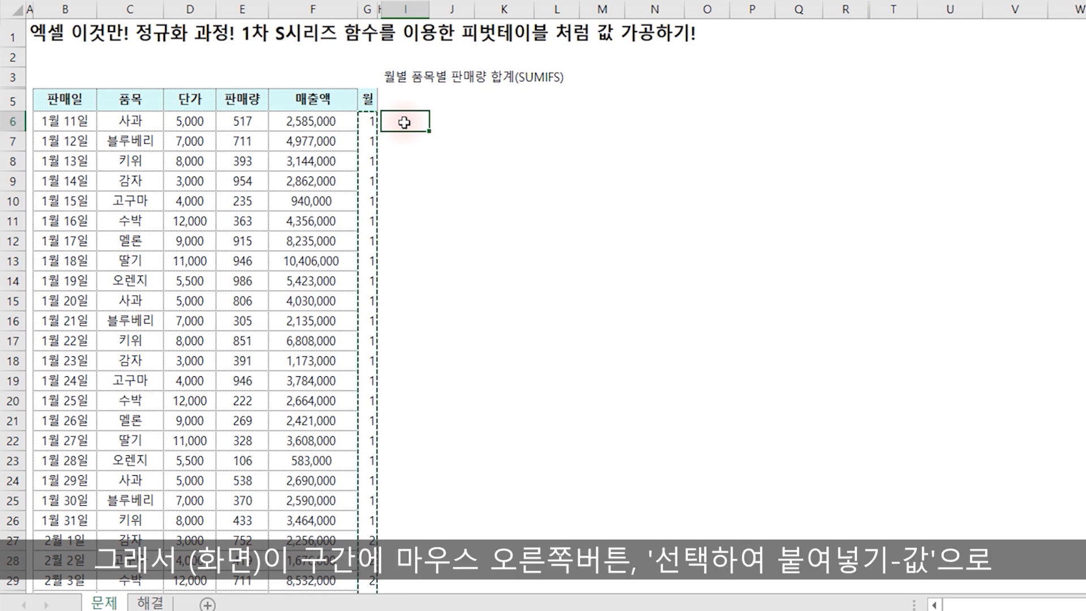
right_click(392, 127)
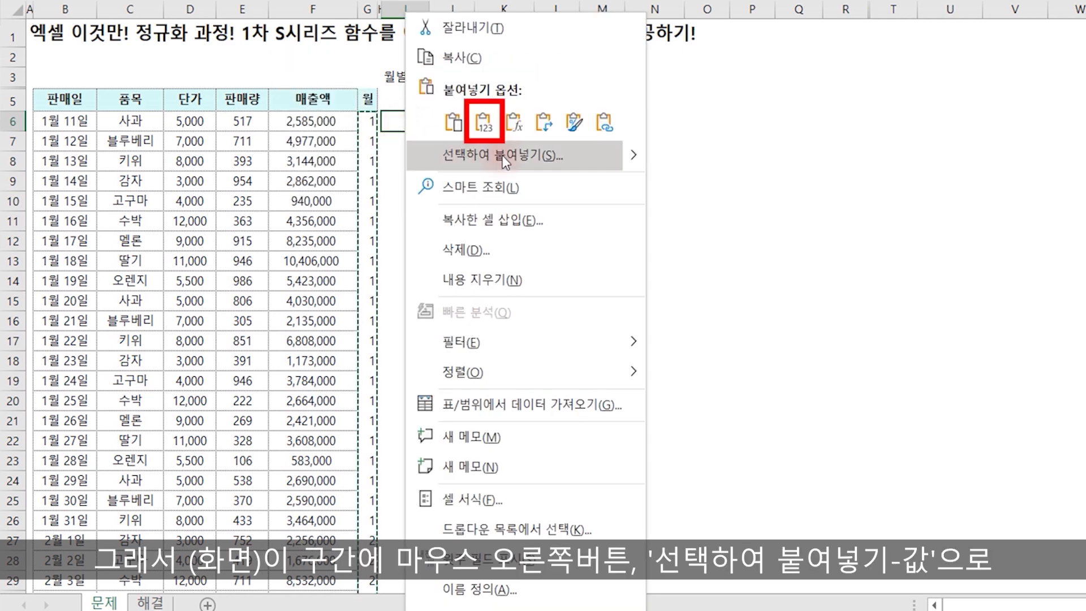
left_click(484, 123)
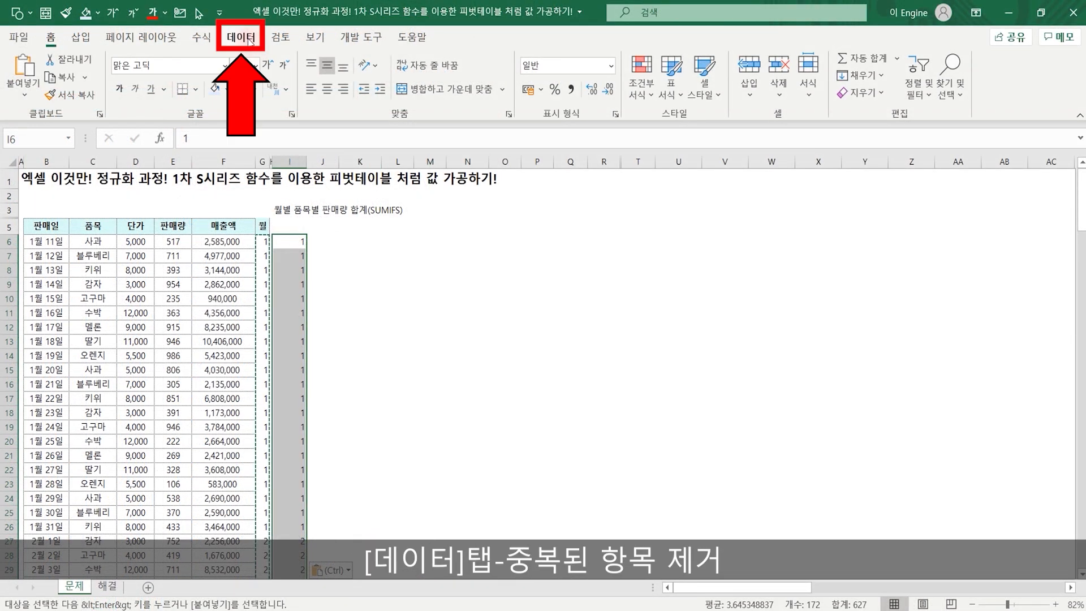
Remove duplicates from the pasted months in column I, without treating the first row as a header
left_click(249, 41)
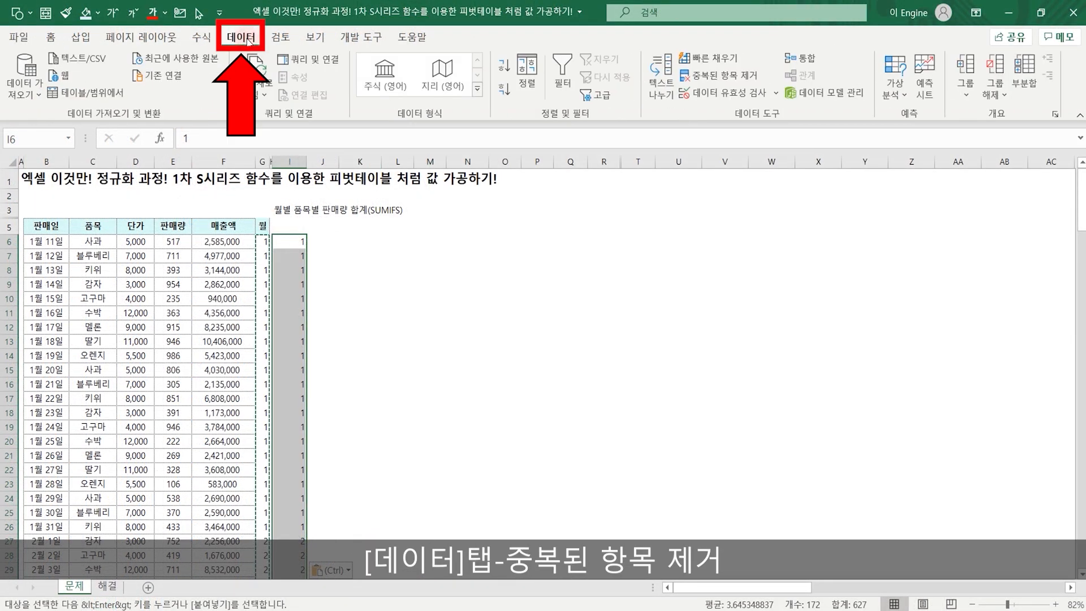
left_click(723, 77)
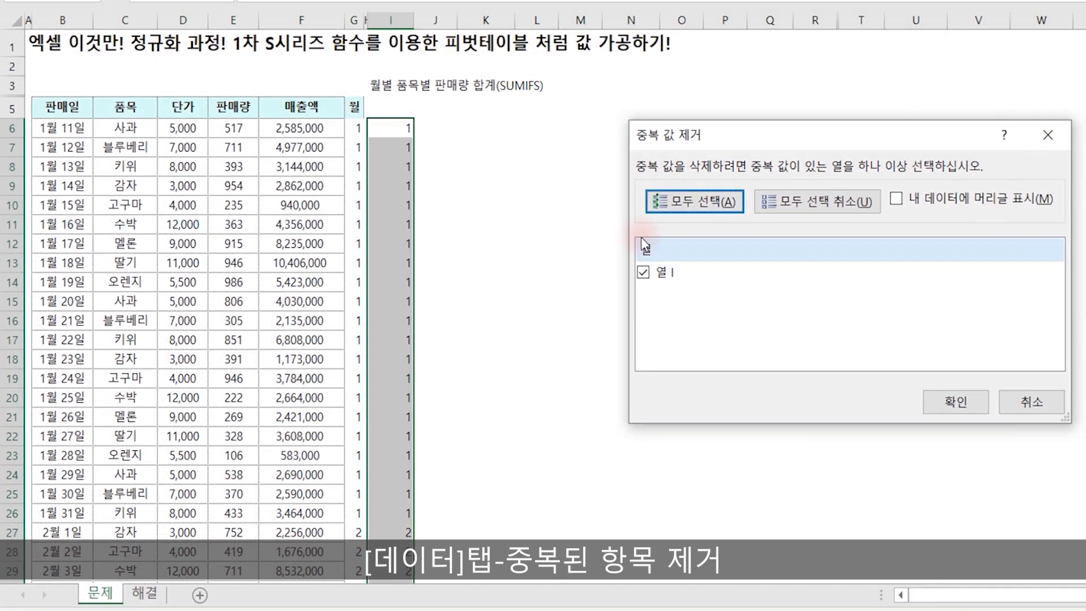
left_click(956, 402)
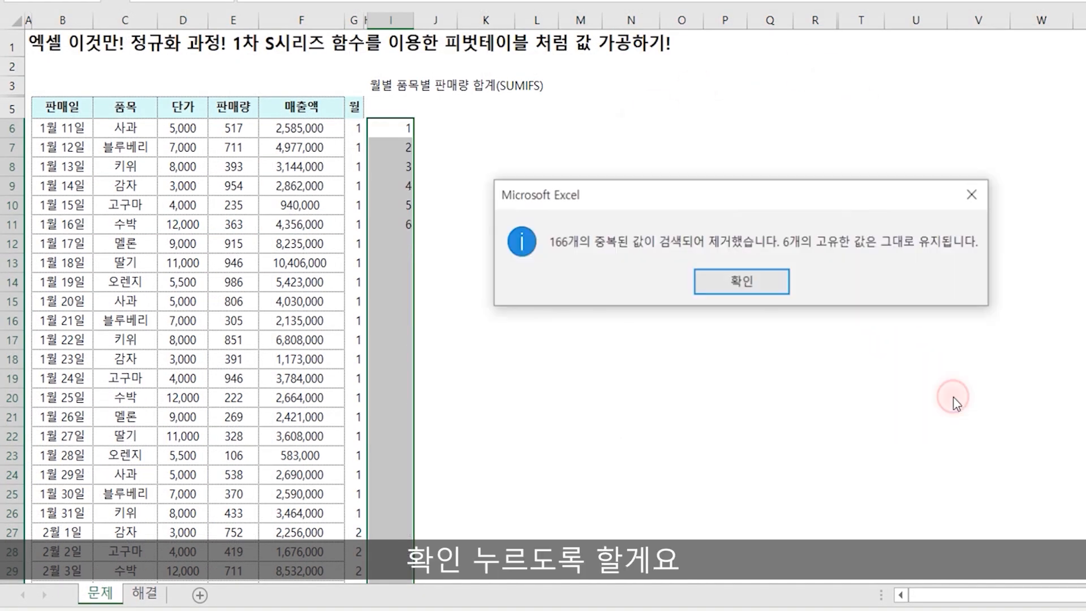
left_click(754, 281)
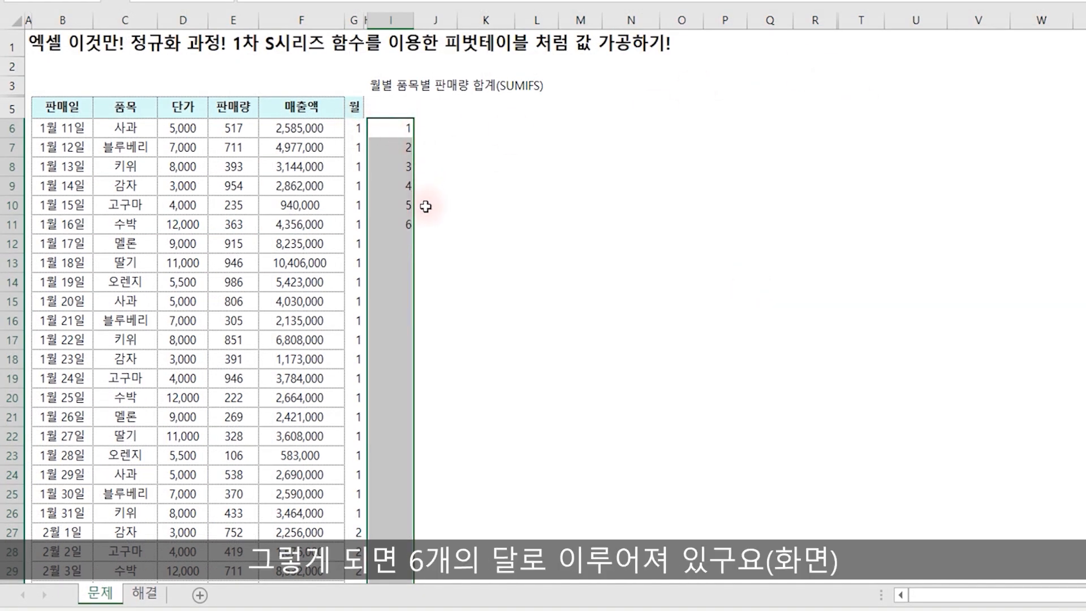
left_click(465, 206)
Copy all product names in C6:C177 and paste them as values only, starting at K6
left_click_drag(434, 108, 805, 115)
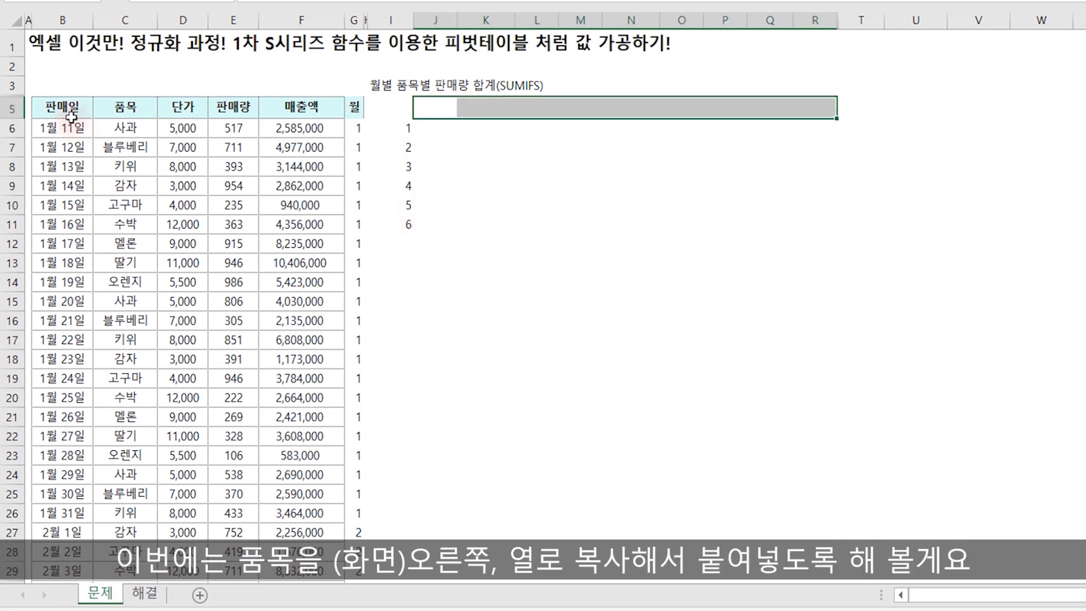
left_click(126, 130)
key("ctrl+shift+Down")
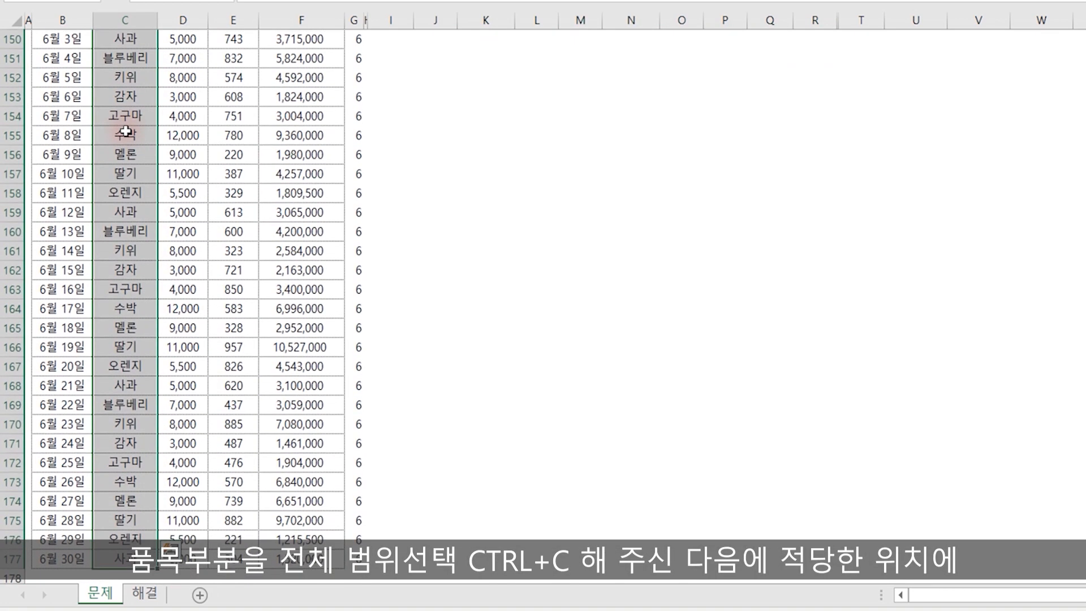
key("ctrl+c")
scroll(485, 184, "up", 20)
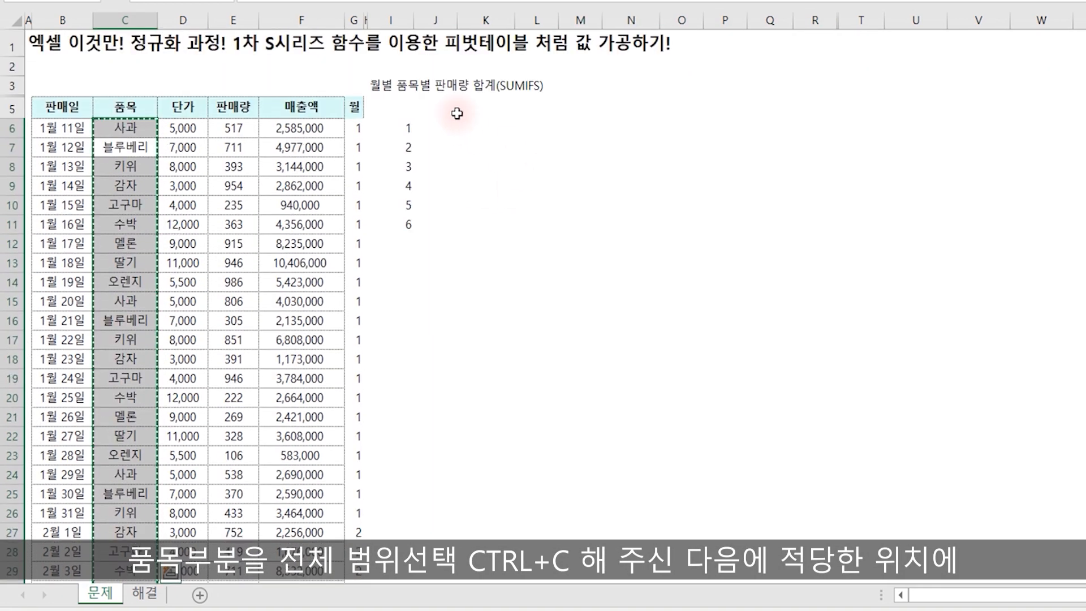
left_click(493, 114)
left_click(490, 129)
right_click(480, 131)
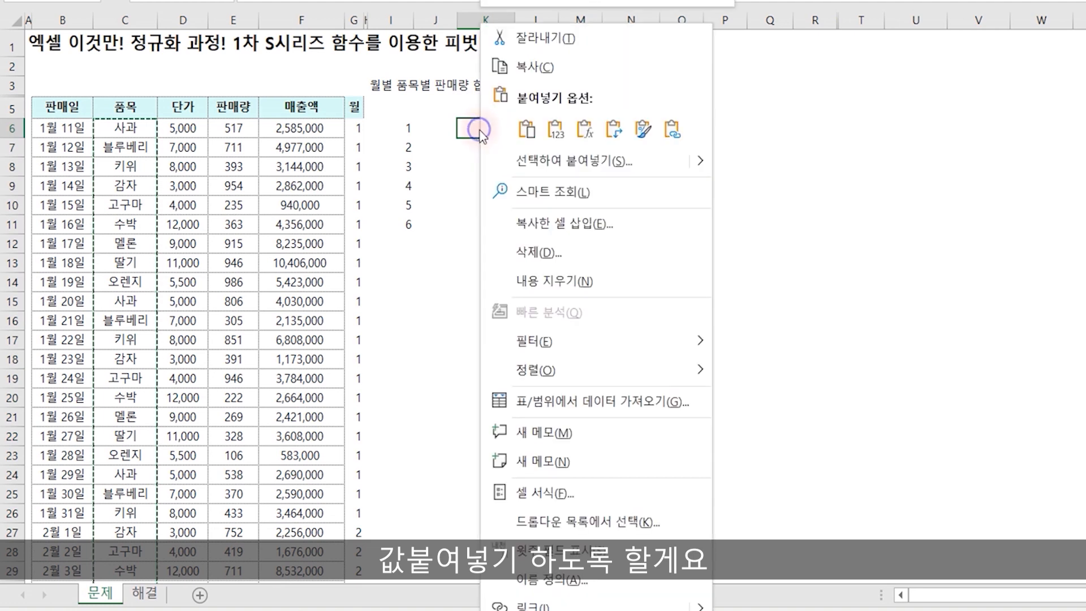
left_click(556, 129)
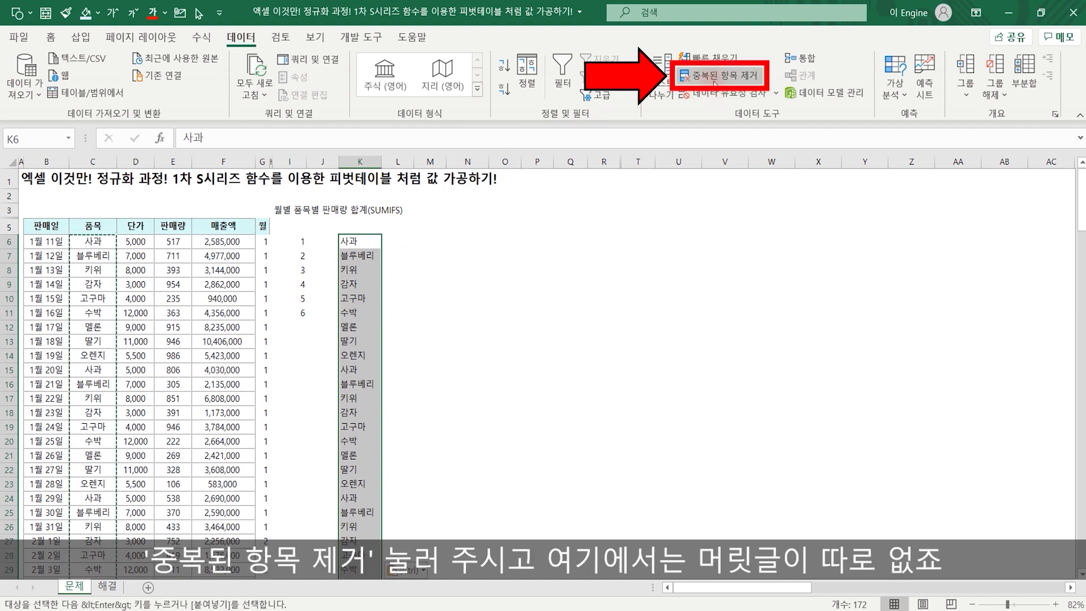
Remove duplicates from the pasted product names in column K, leaving the header option off
left_click(714, 84)
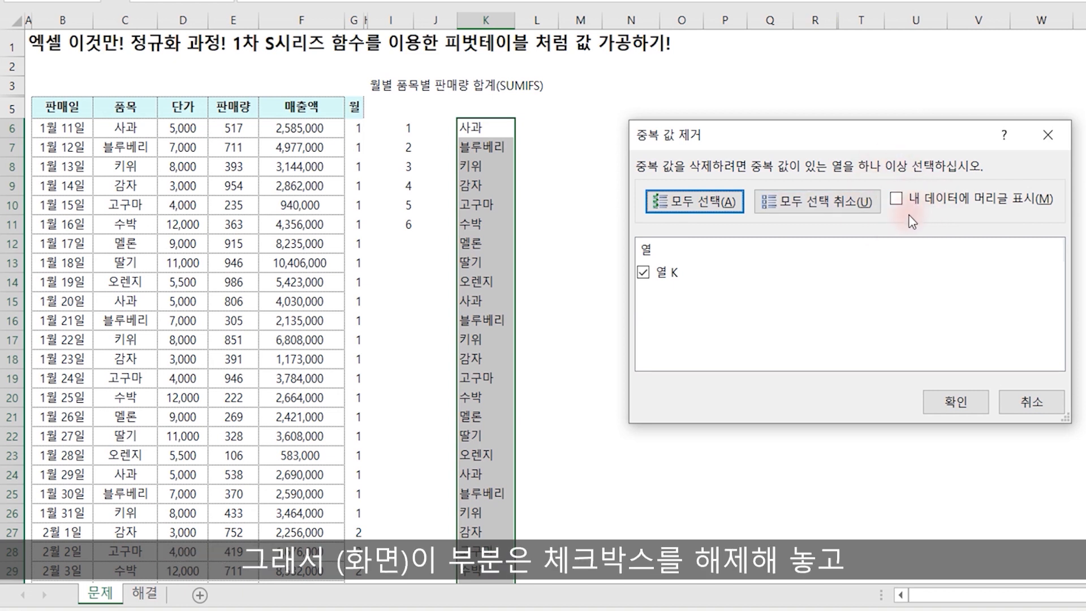
left_click(955, 405)
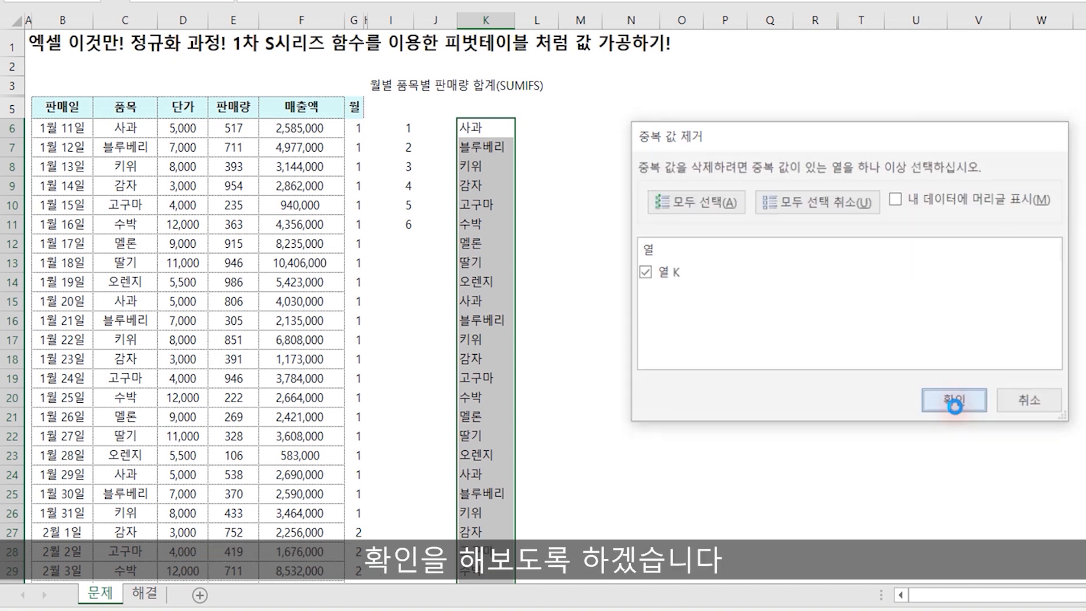
left_click(742, 281)
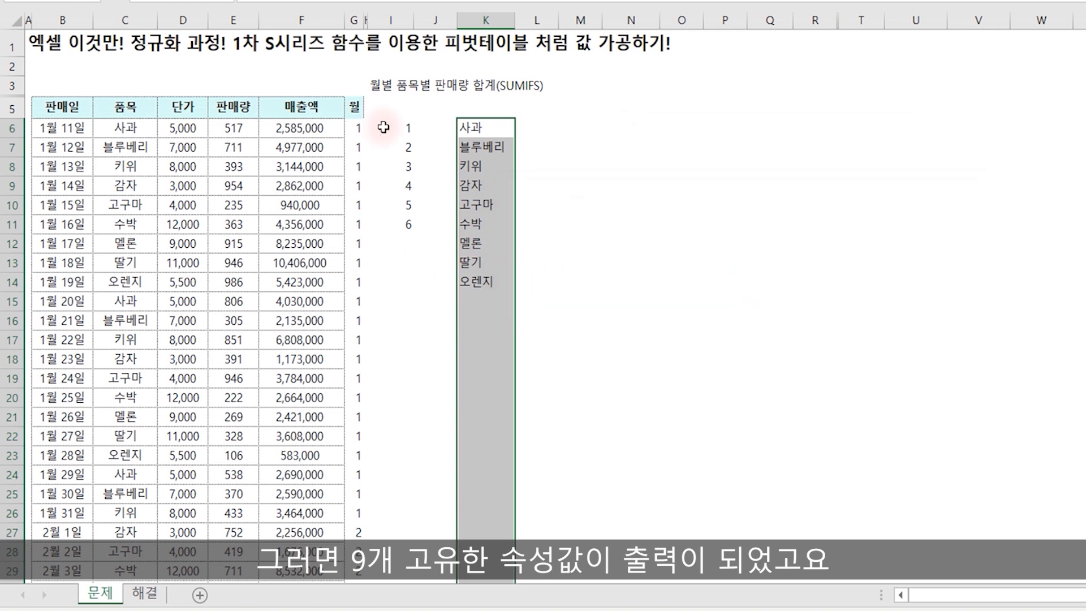
left_click(535, 294)
Paste the unique product names from K6:K14 transposed across row 5 from J5, and clear the original vertical list
left_click_drag(479, 127, 483, 280)
key("ctrl+c")
left_click(435, 109)
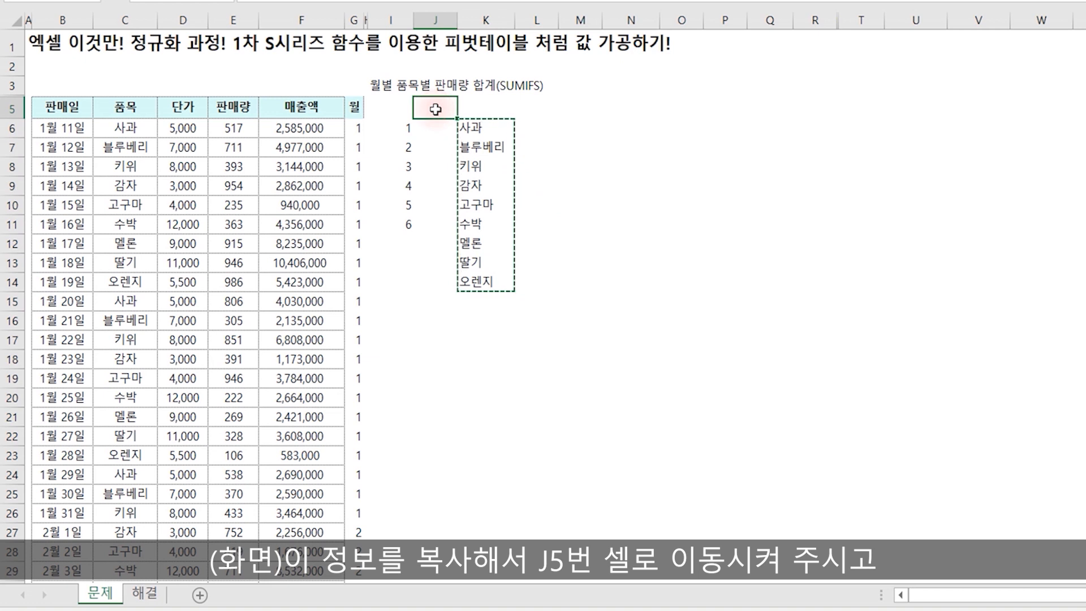
right_click(435, 109)
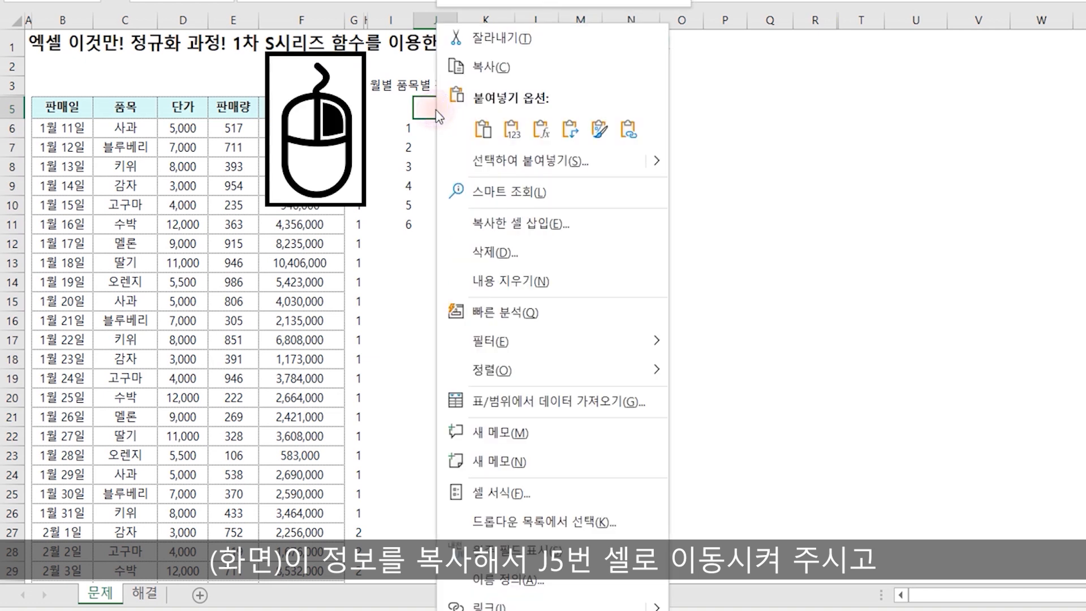
left_click(570, 131)
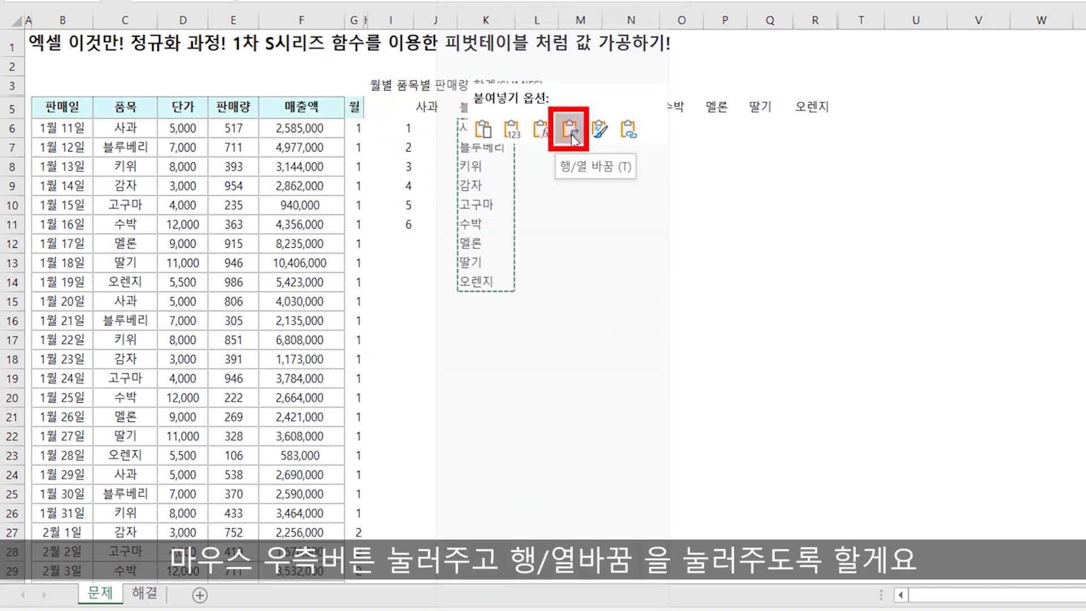
left_click_drag(483, 128, 483, 277)
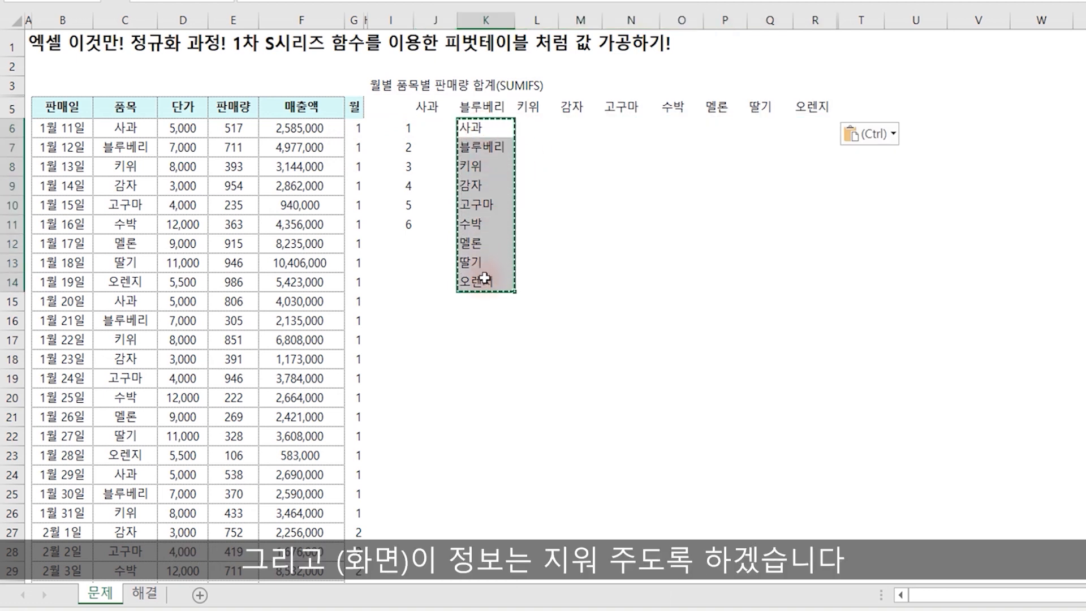
key("Delete")
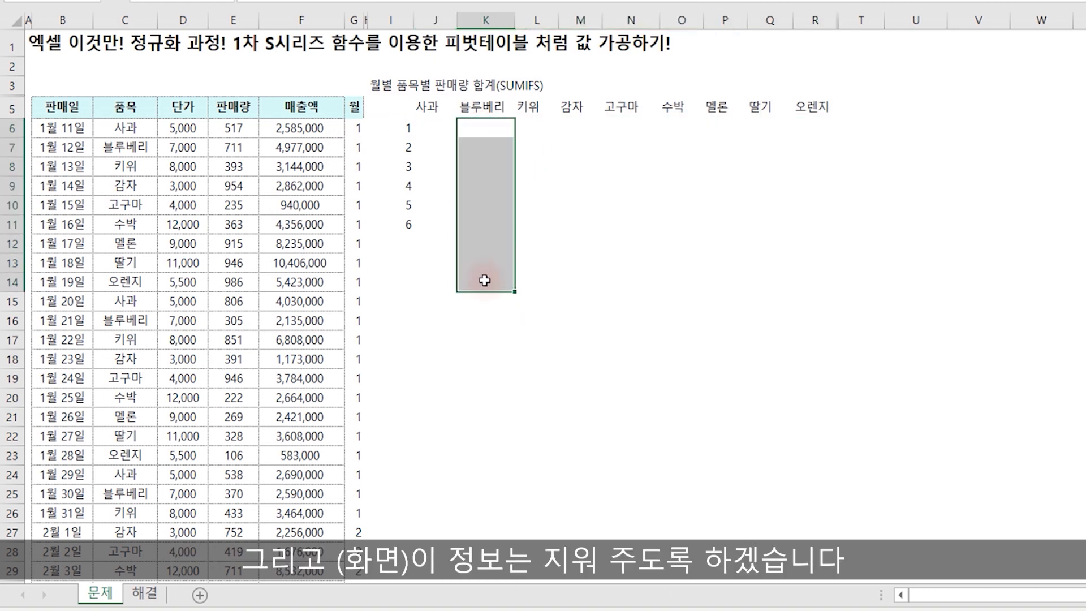
Apply the custom number format G/표준"월" to the month numbers in I6:I11
left_click(398, 223)
left_click_drag(398, 134, 398, 225)
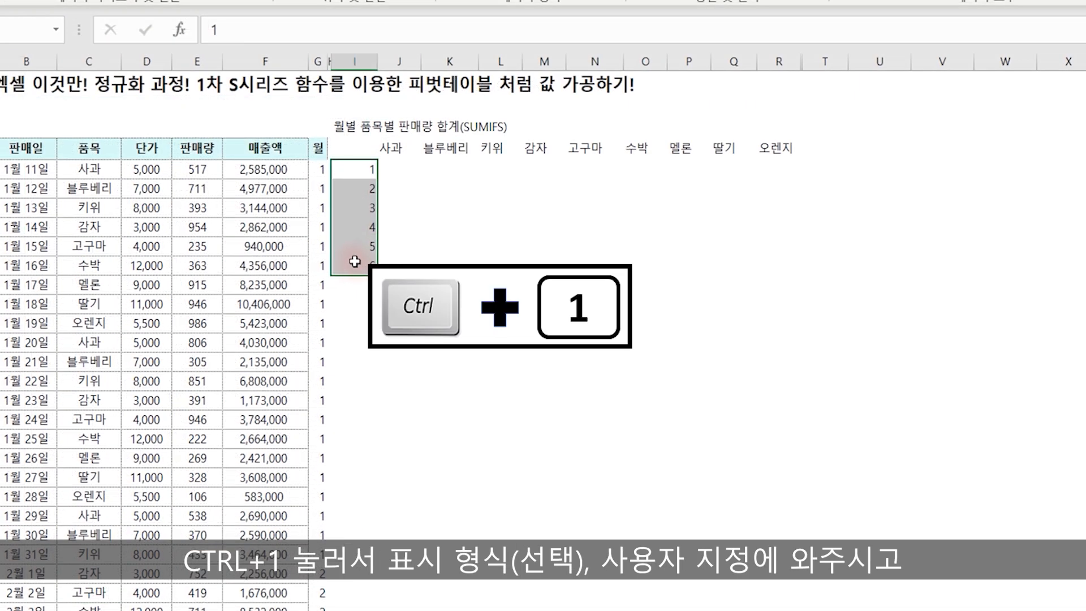
key("ctrl+1")
left_click(590, 60)
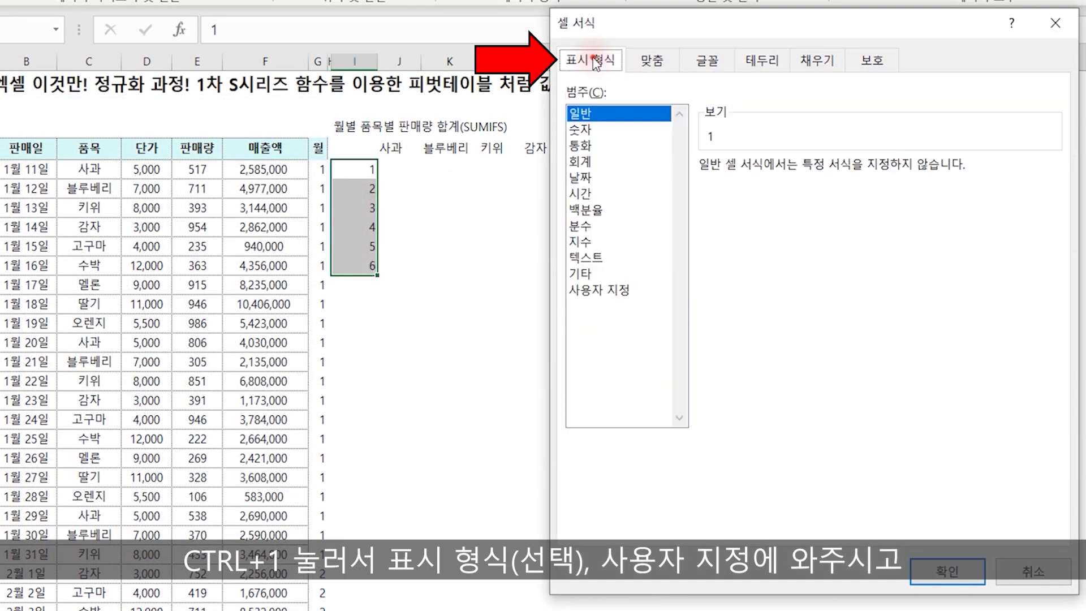
left_click(606, 291)
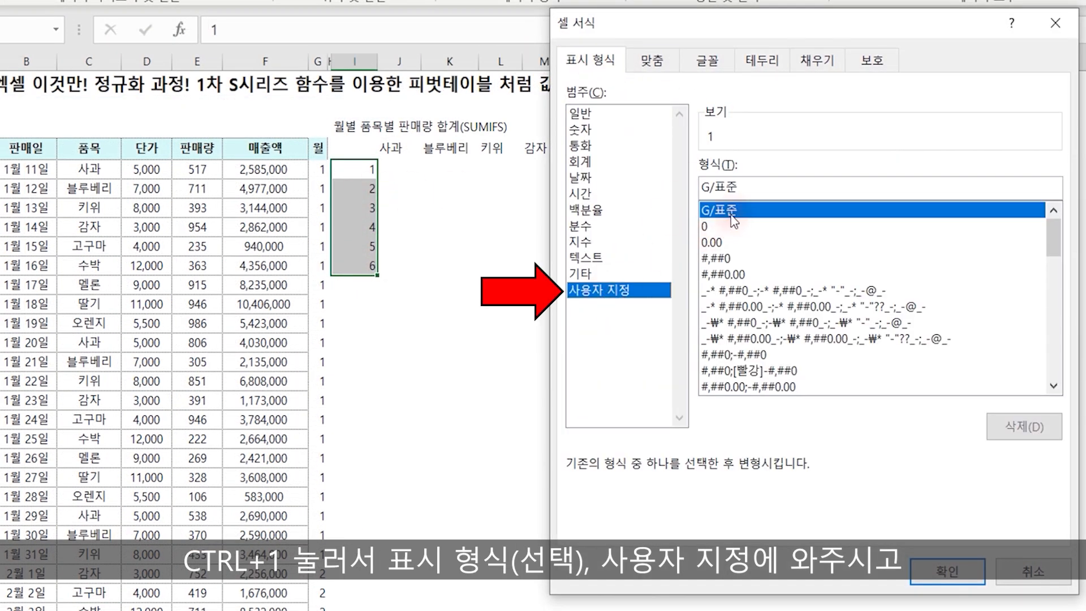
left_click(751, 190)
type("월")
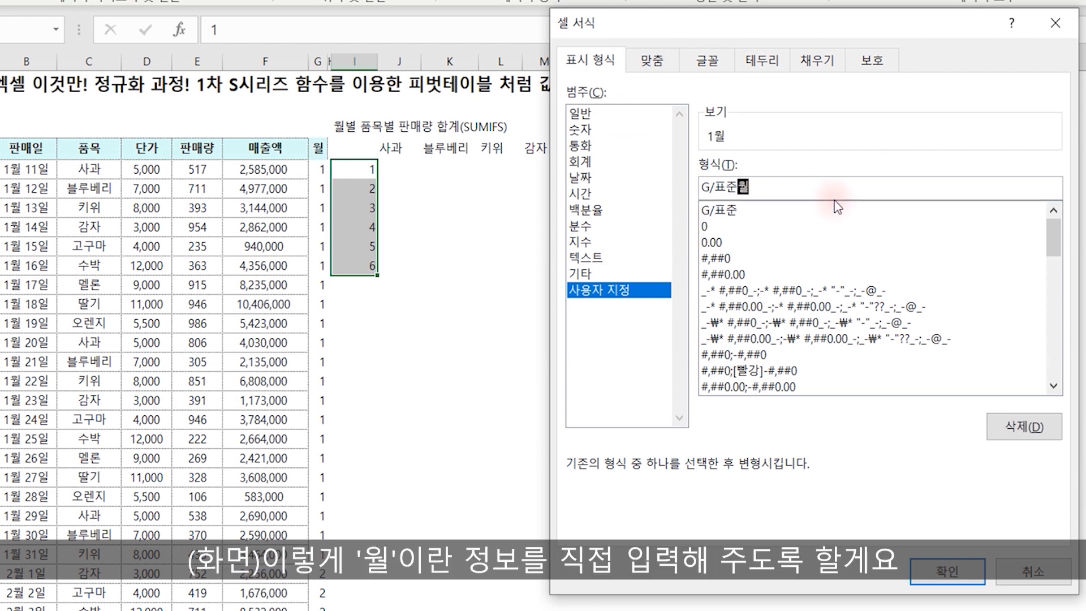
key("Left")
type("\"")
key("Right")
type("\"")
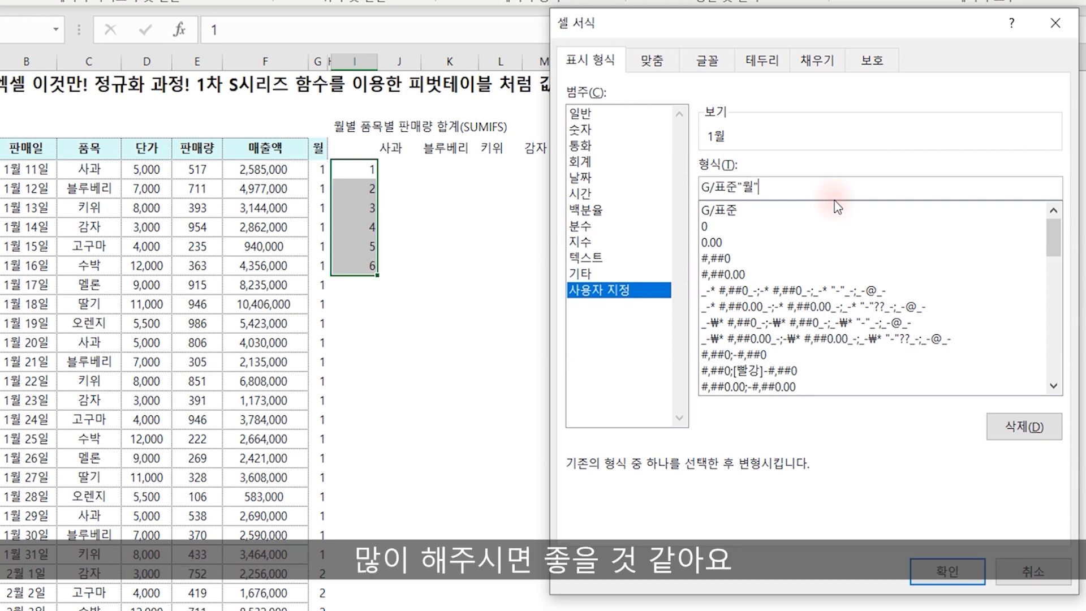
left_click(959, 571)
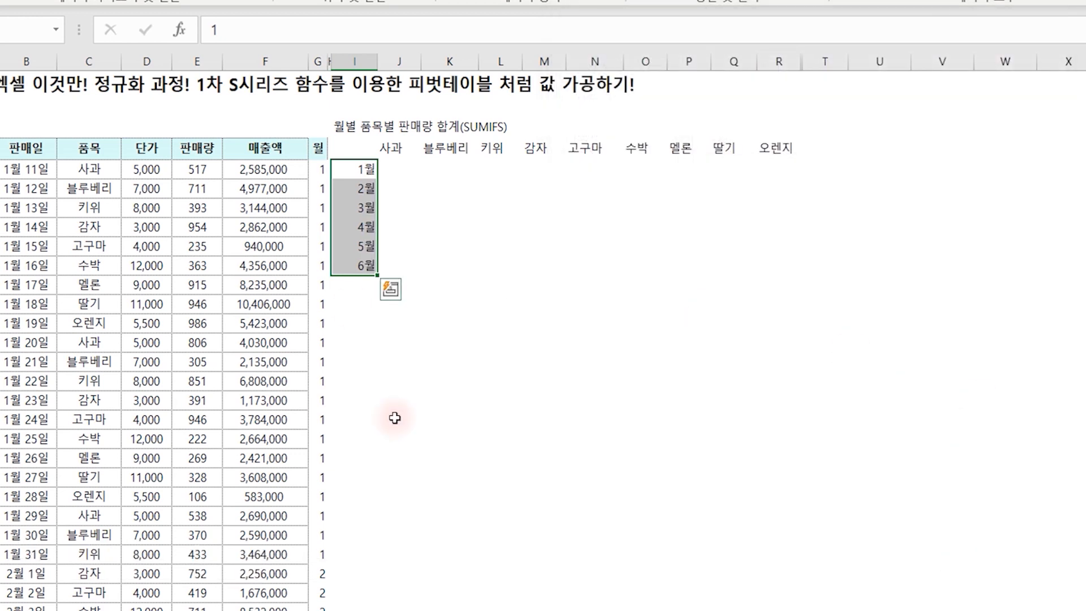
left_click(482, 343)
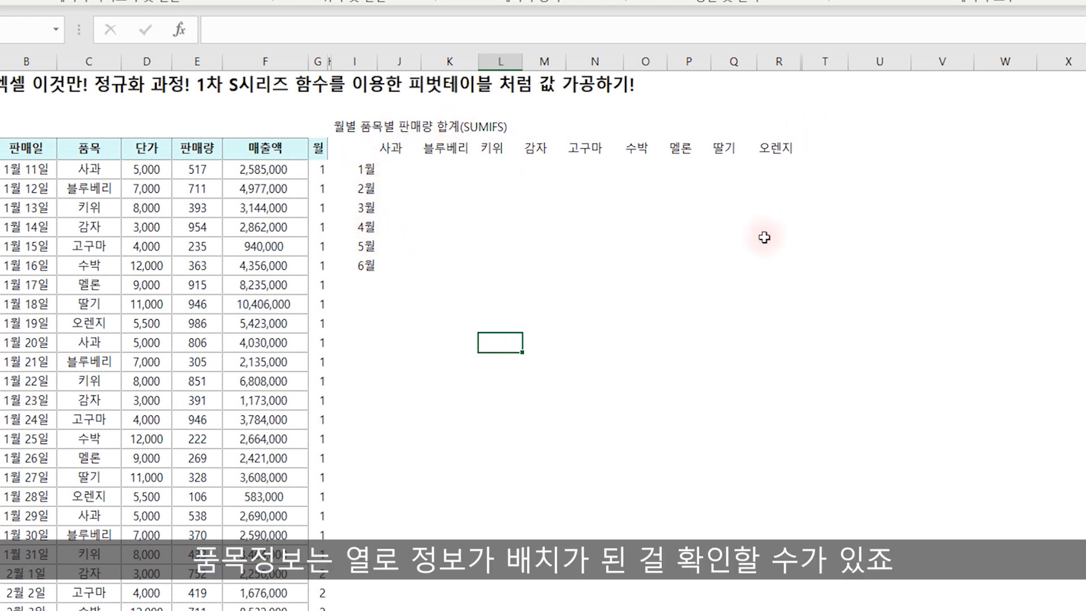
Add outline and inside borders to the summary table I5:R11 and centre its contents horizontally
left_click_drag(373, 149, 788, 260)
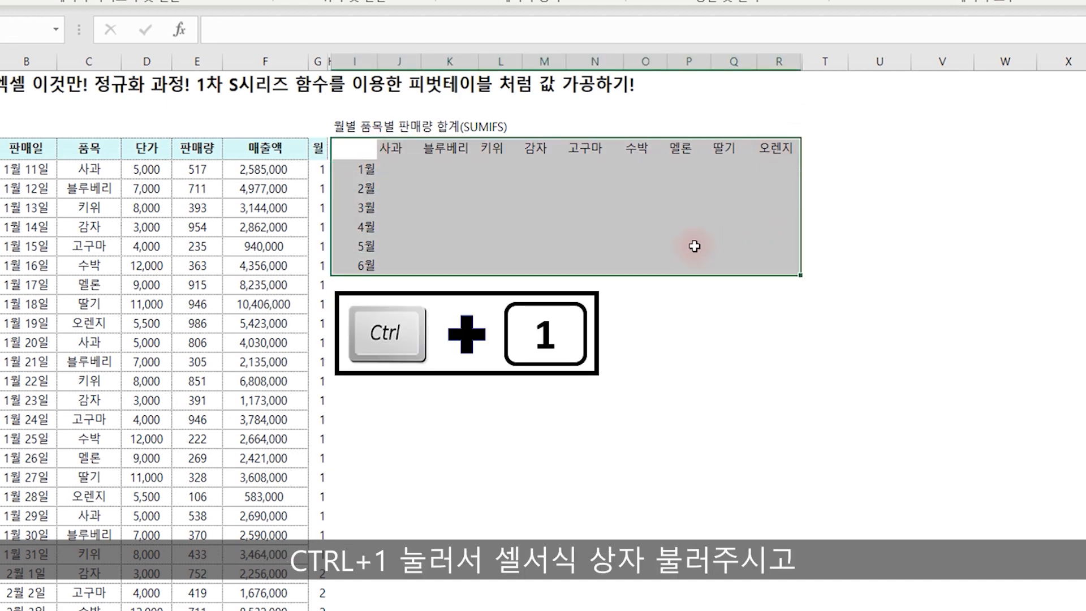
key("ctrl+1")
left_click(763, 61)
left_click(599, 158)
left_click(825, 136)
left_click(891, 150)
left_click(947, 572)
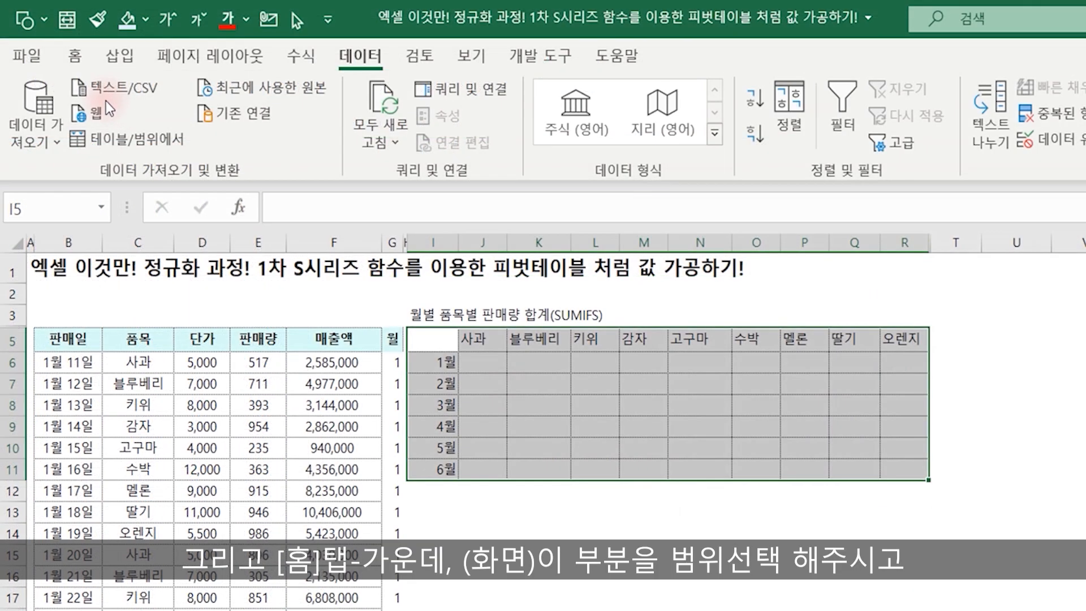
left_click(74, 56)
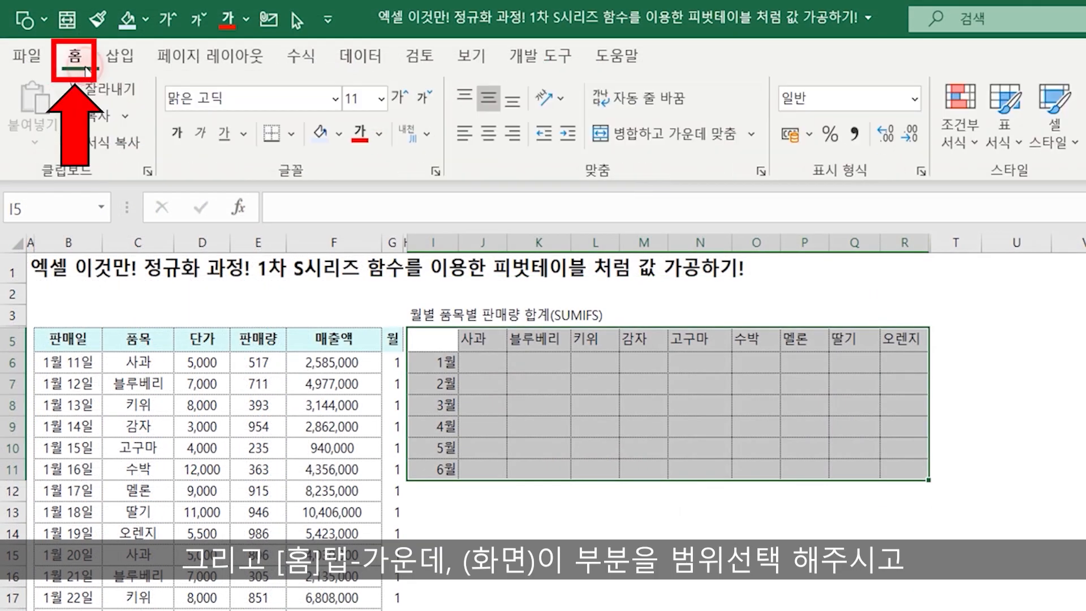
left_click(490, 141)
Fill the header row I5:R5 with the recently used light yellow and make its text bold
left_click_drag(422, 339, 905, 337)
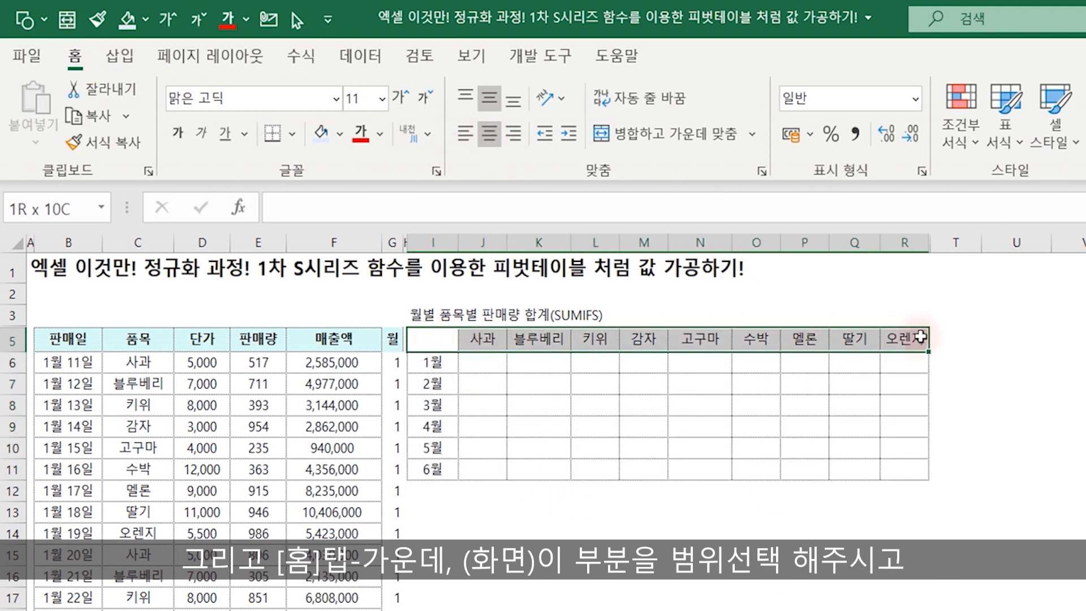
left_click(340, 134)
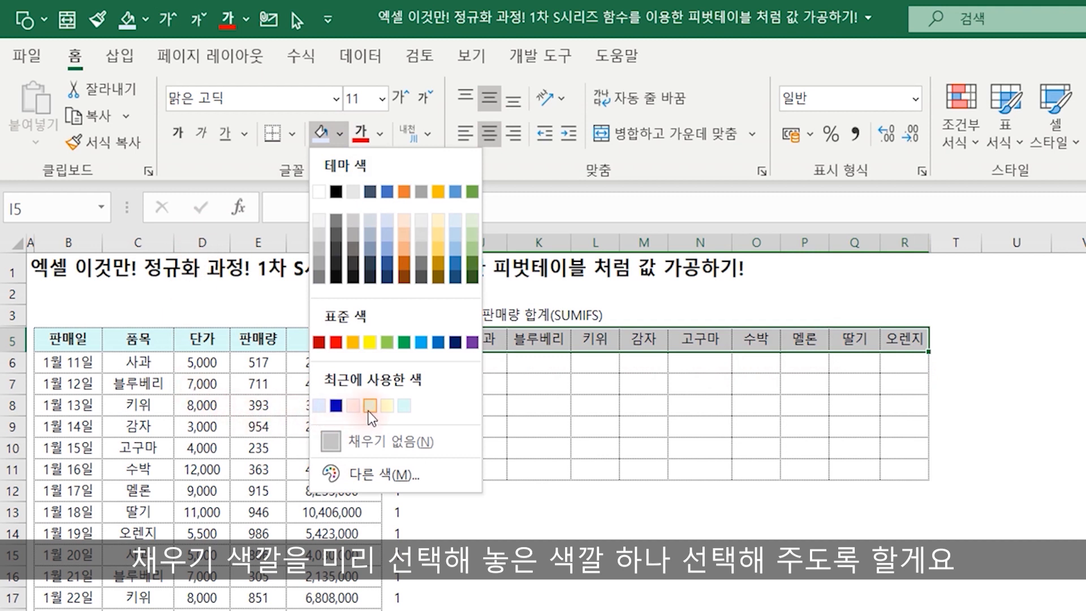
left_click(387, 406)
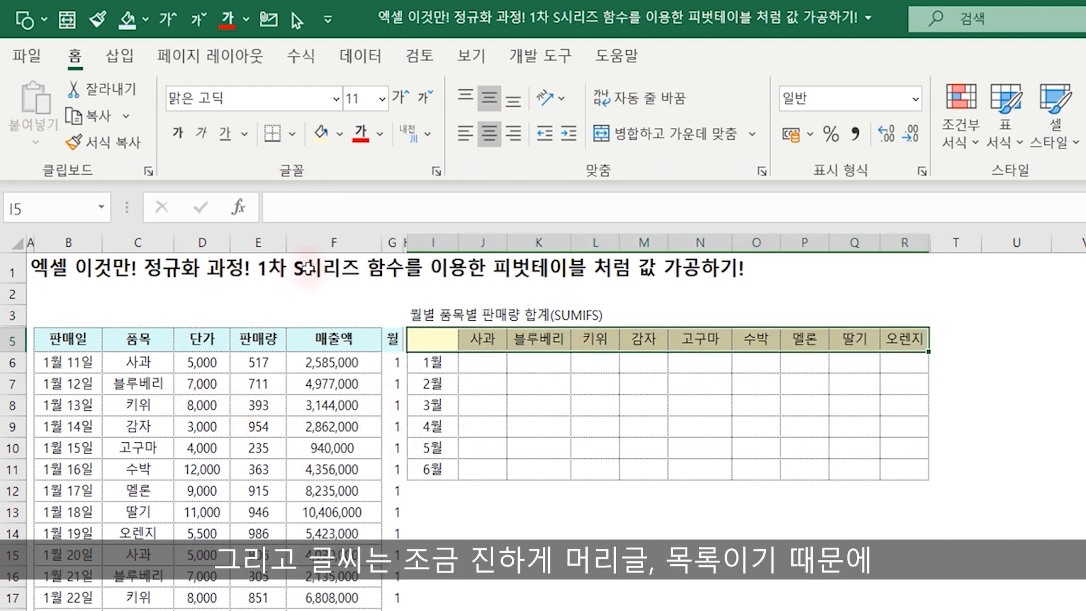
key("ctrl+b")
left_click(666, 605)
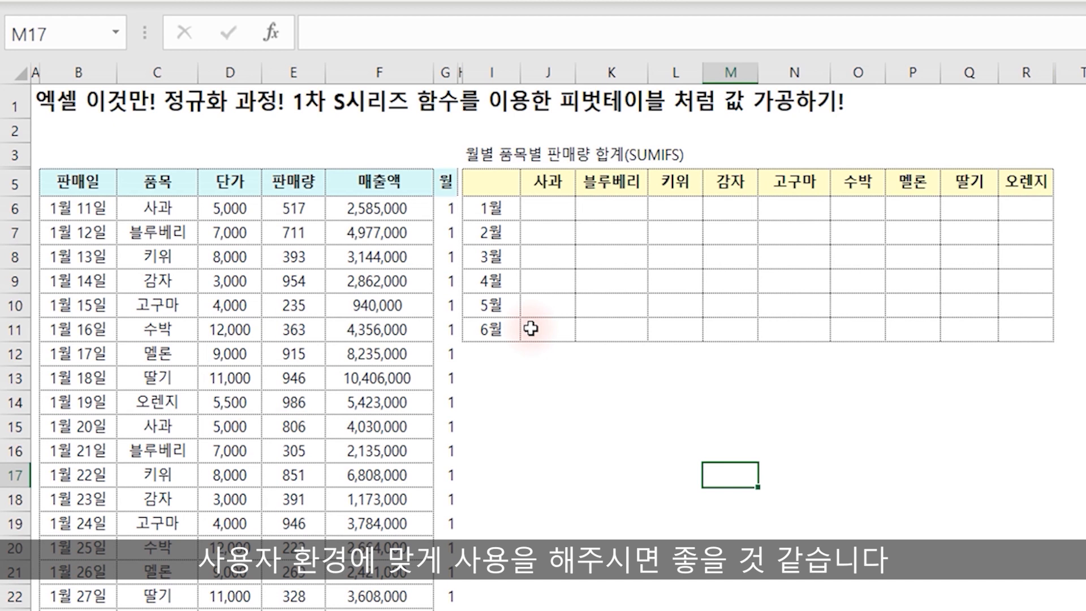
Begin a SUMIFS formula in J6 with the sales quantity column $E:$E as the absolute sum range
left_click(547, 210)
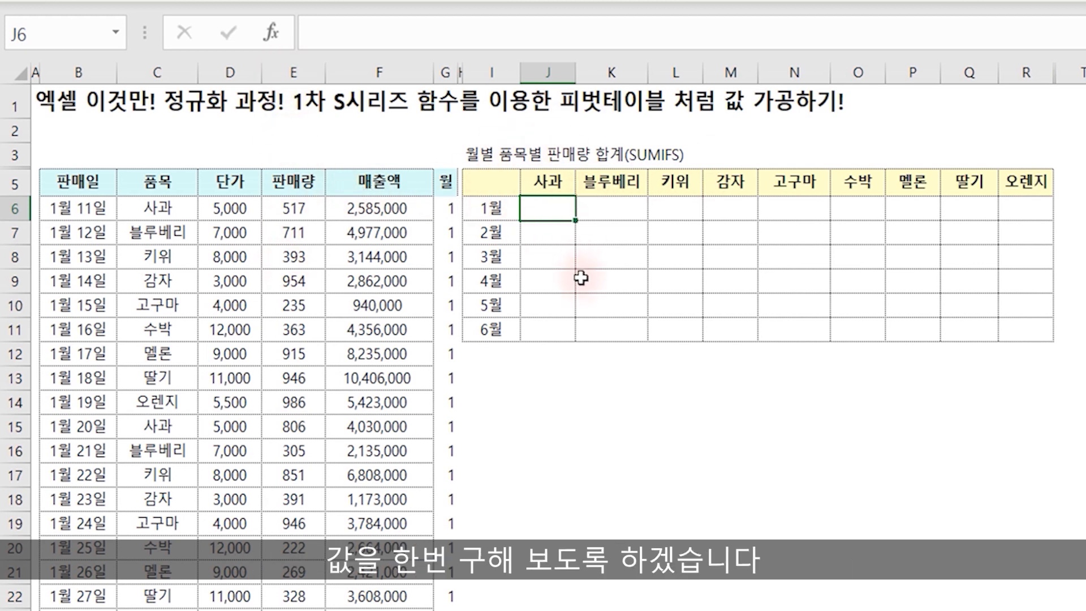
type("=")
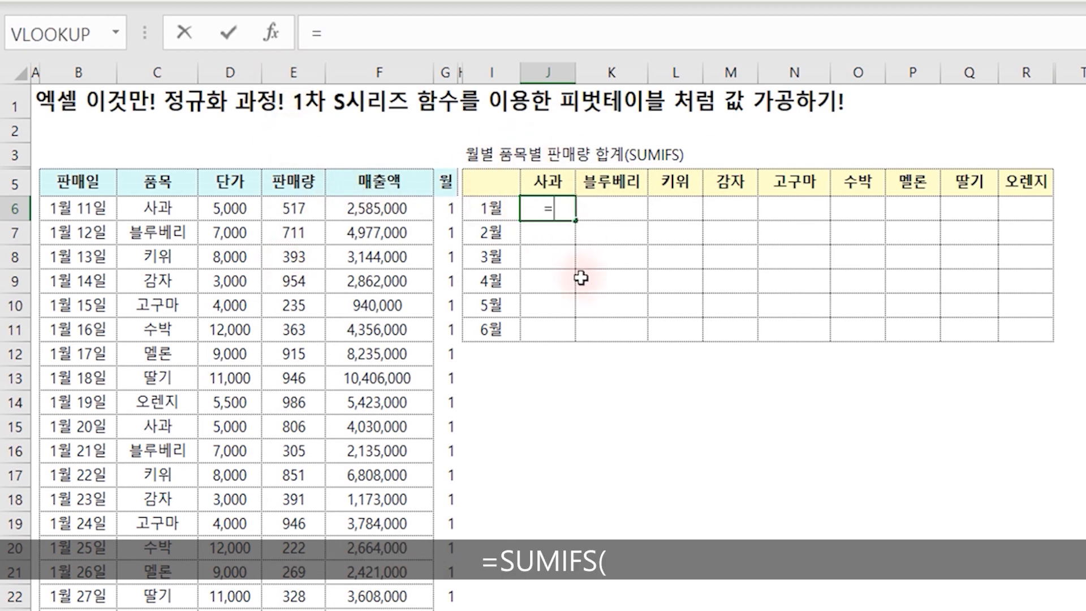
type("SUMIFS(")
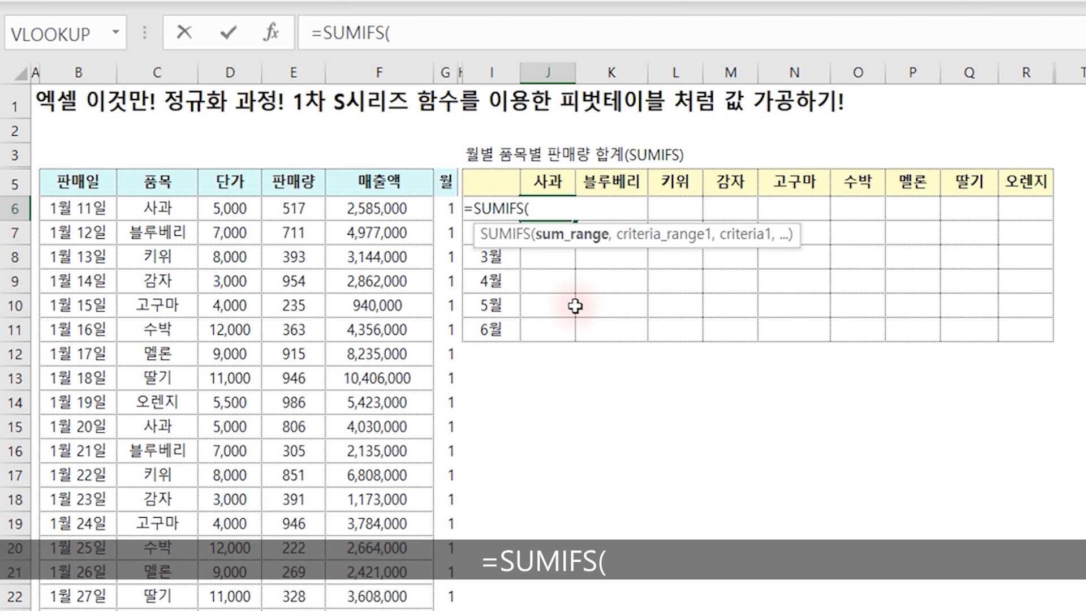
left_click(293, 71)
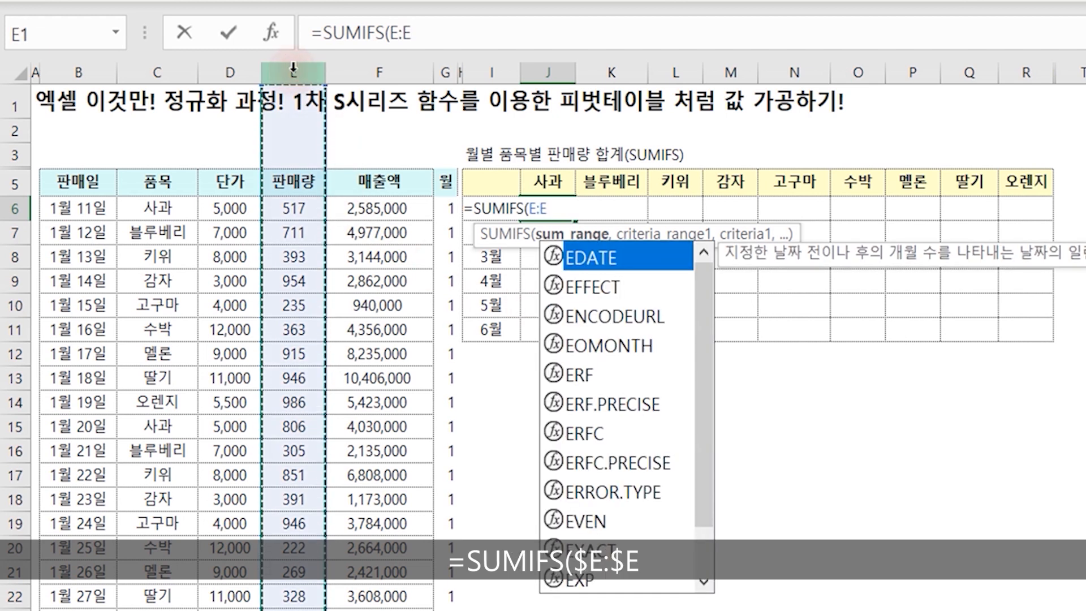
key("F4")
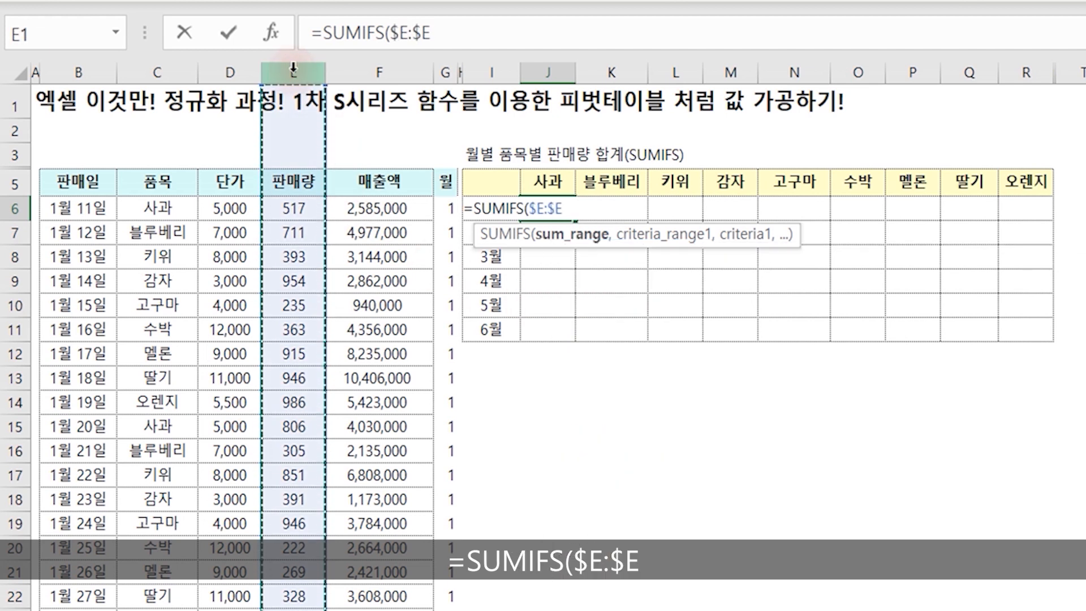
type(",")
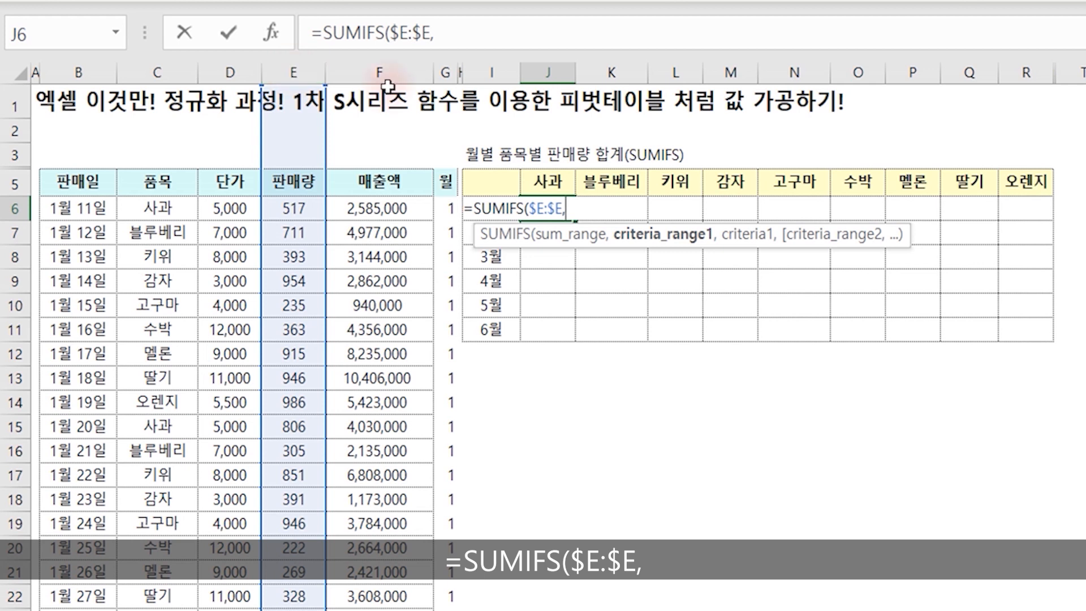
Add the month condition to the SUMIFS formula, with criteria range $G:$G and column-locked criterion $I6
left_click(446, 71)
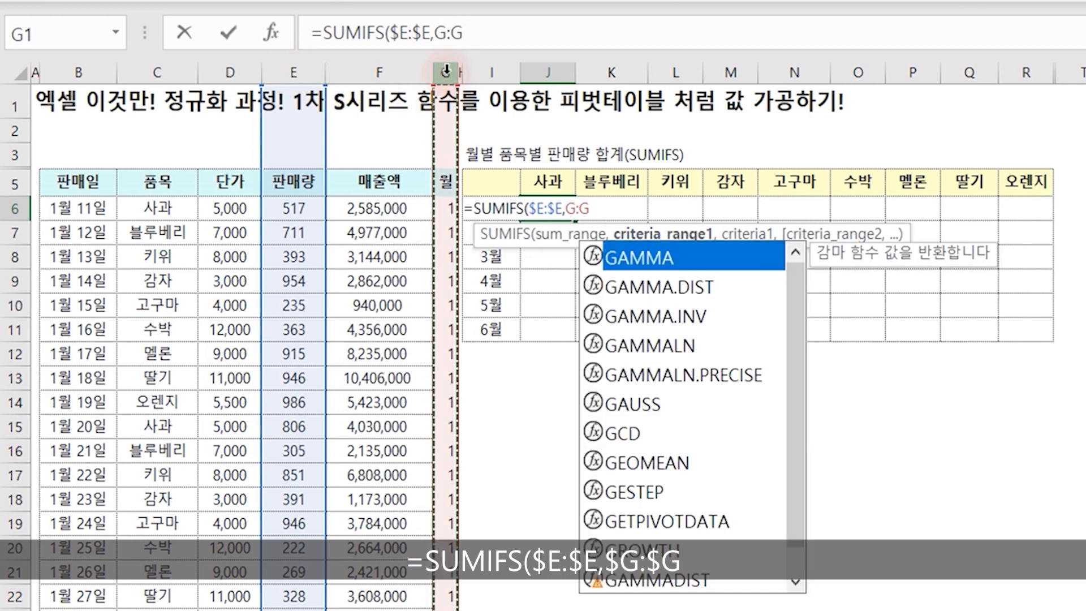
key("F4")
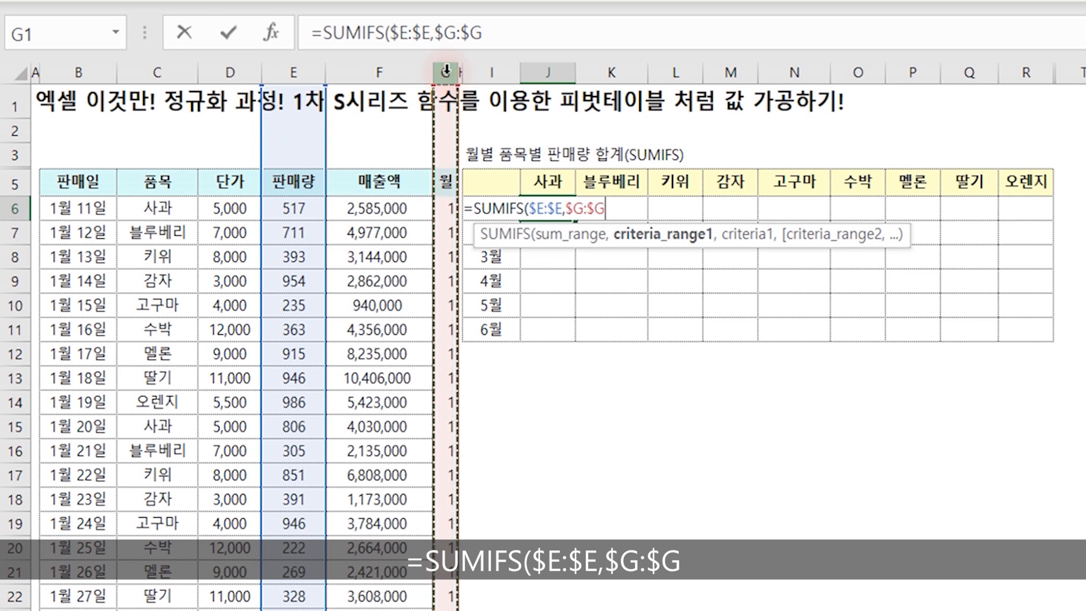
type(",")
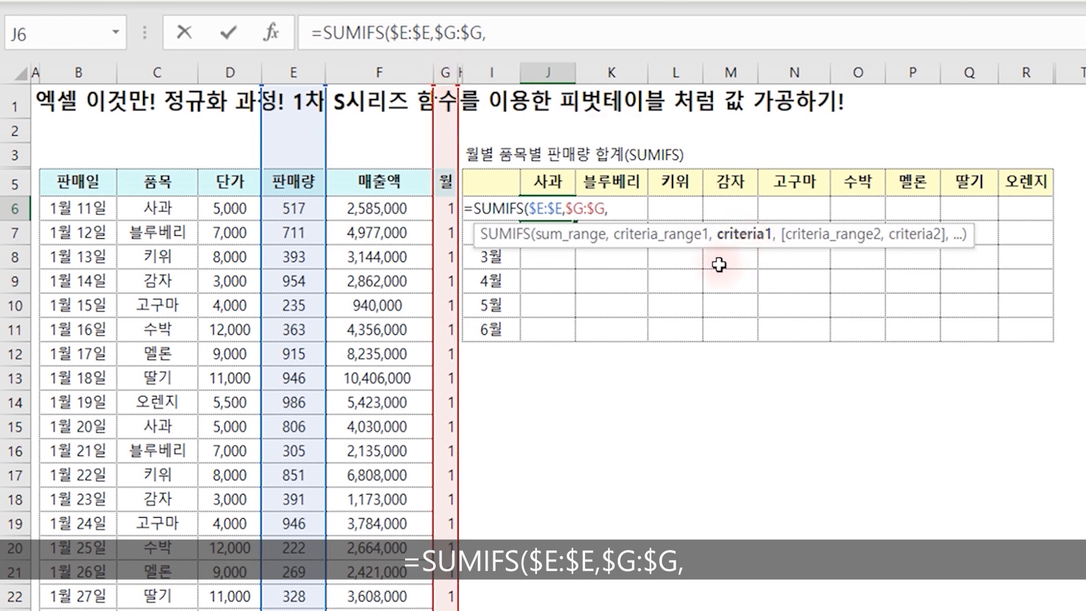
key("Left")
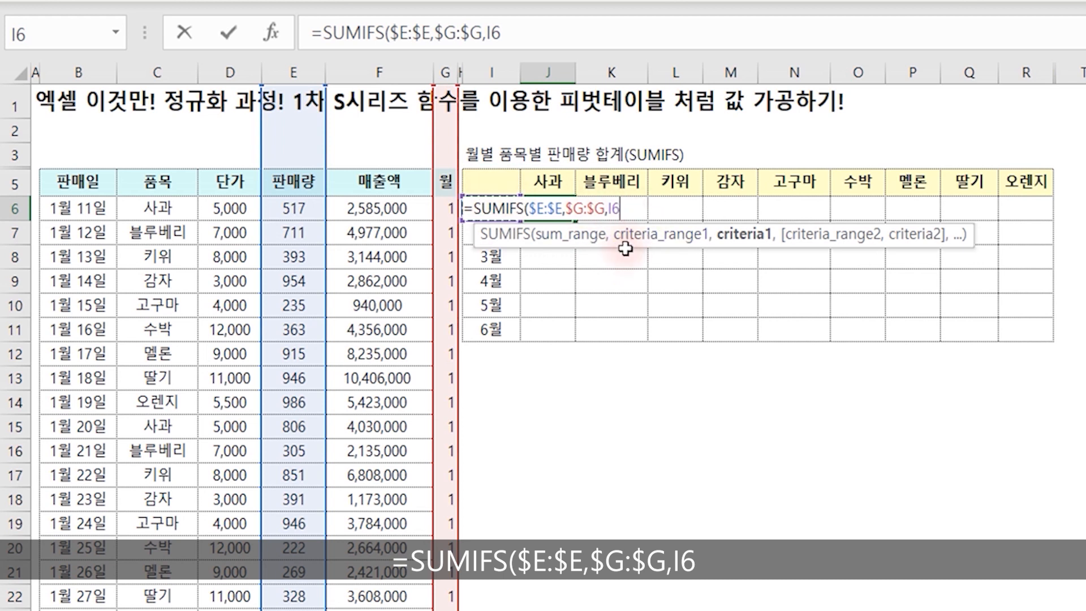
key("F4")
key("F4")
key("F4")
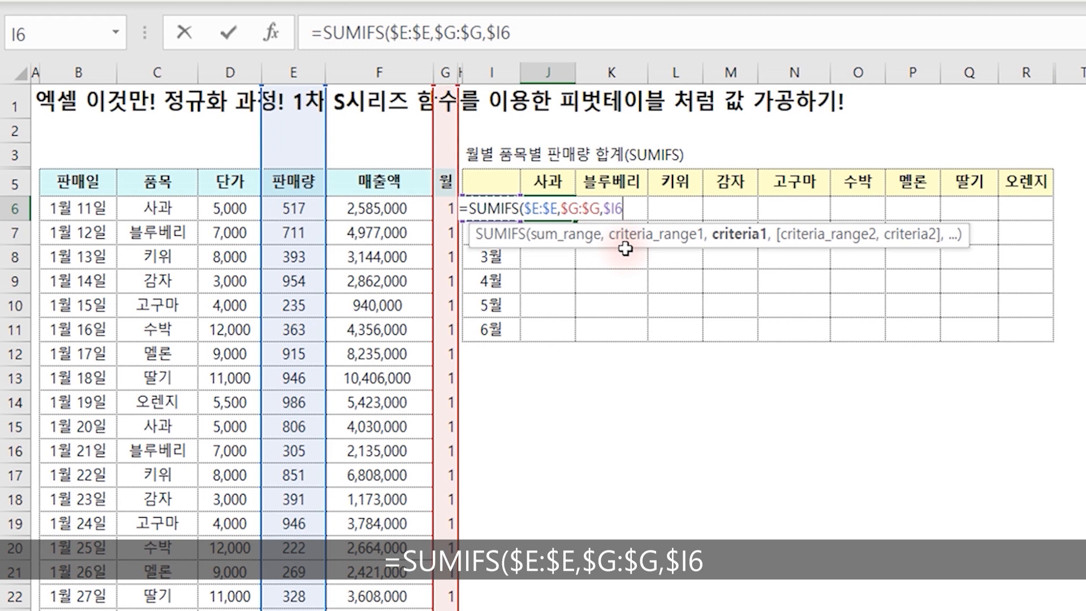
type(",")
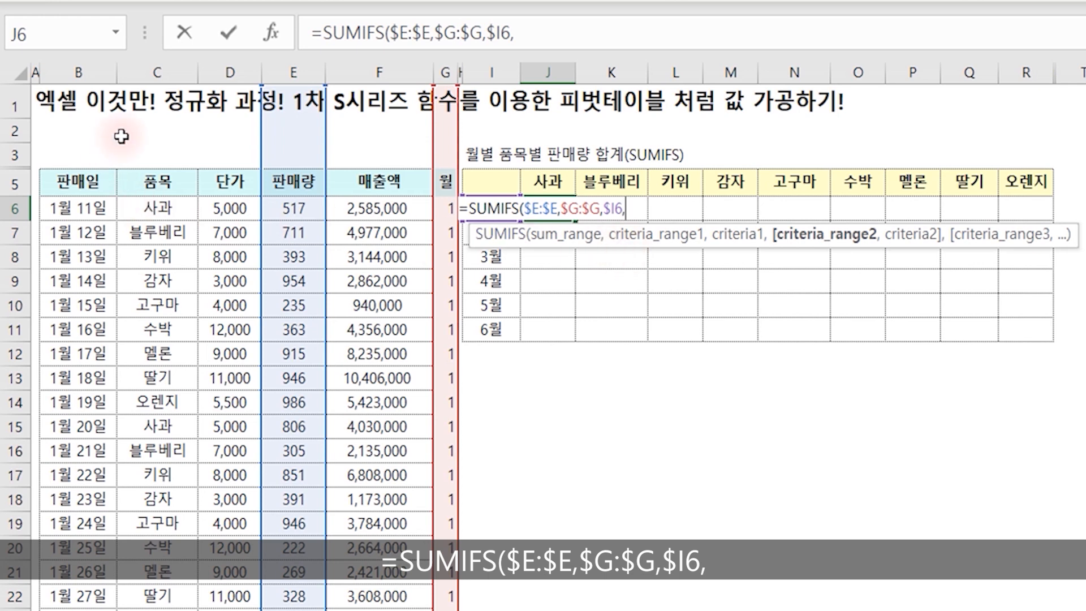
Add the product condition with range $C:$C and row-locked criterion J$5, completing =SUMIFS($E:$E,$G:$G,$I6,$C:$C,J$5) in J6
left_click(159, 72)
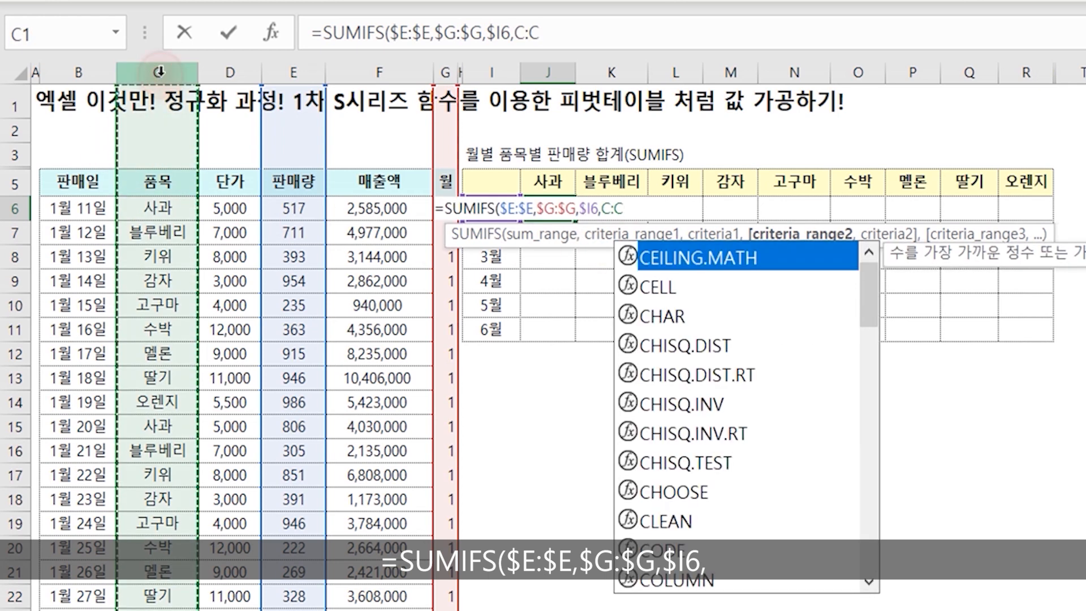
key("F4")
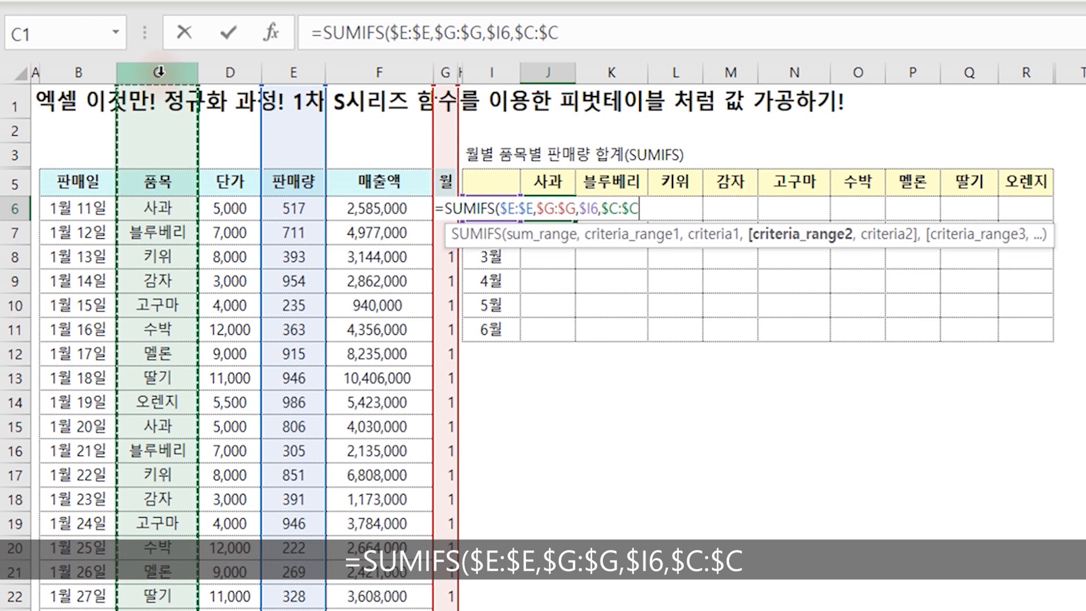
type(",")
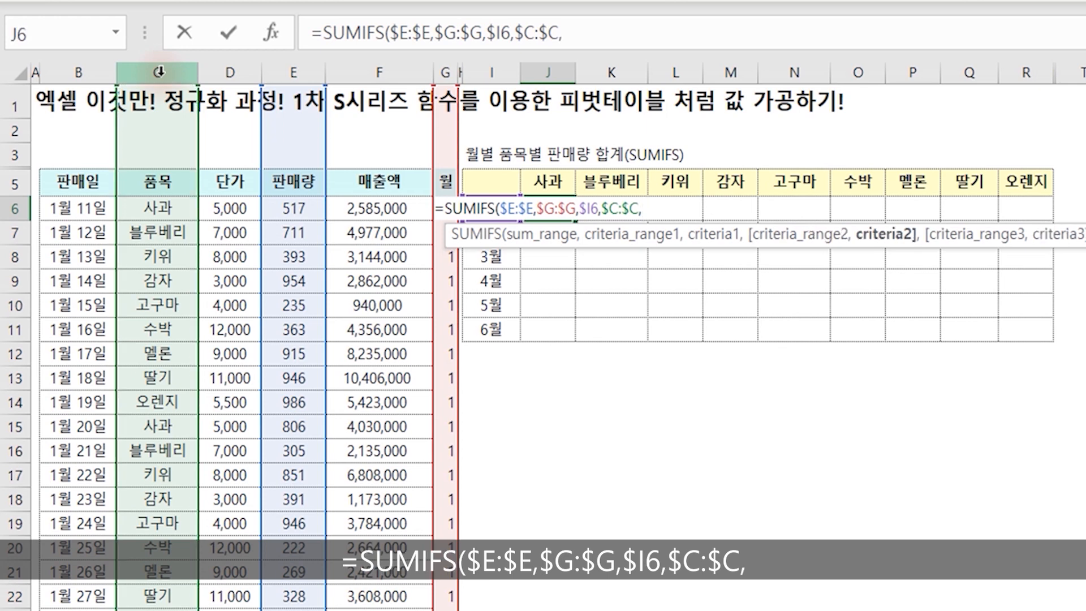
left_click(552, 180)
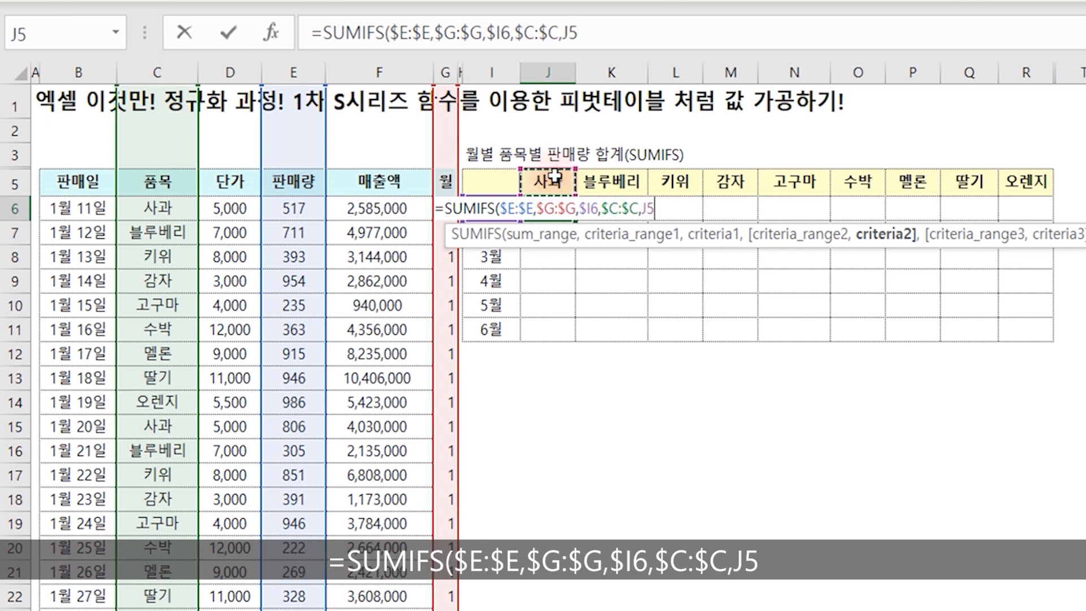
key("F4")
key("F4")
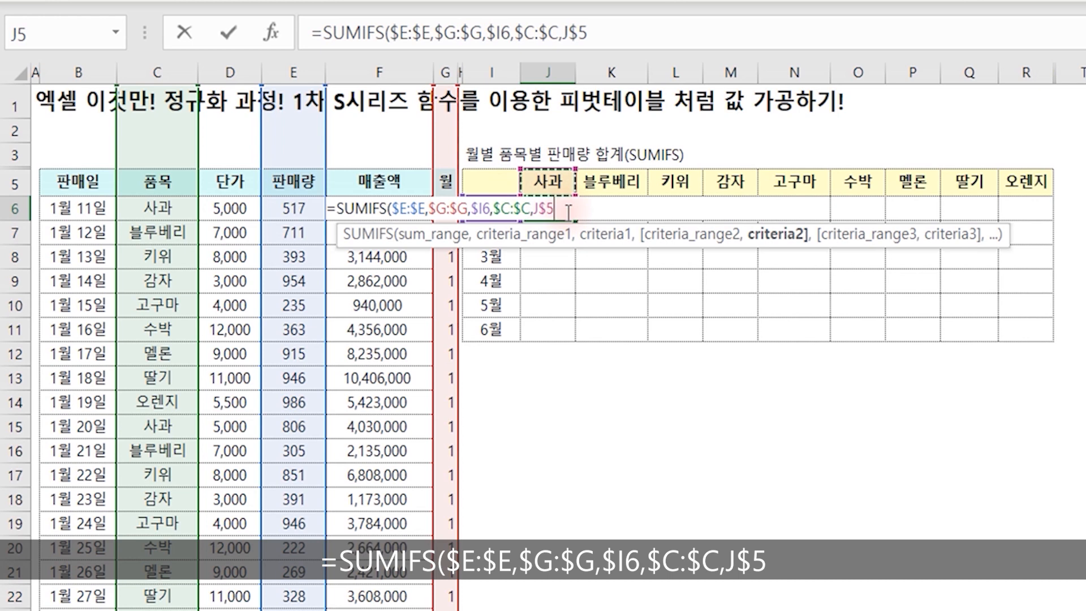
type(")")
key("Return")
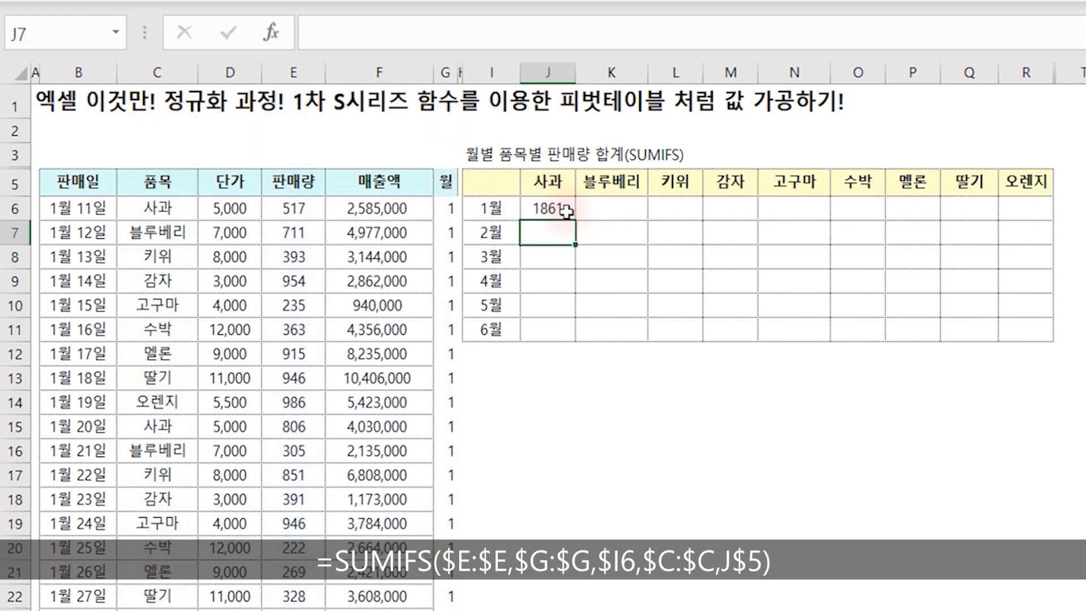
Check the J6 total by selecting January's 사과 quantities in E6, E15 and E24 together to read their sum
left_click(566, 211)
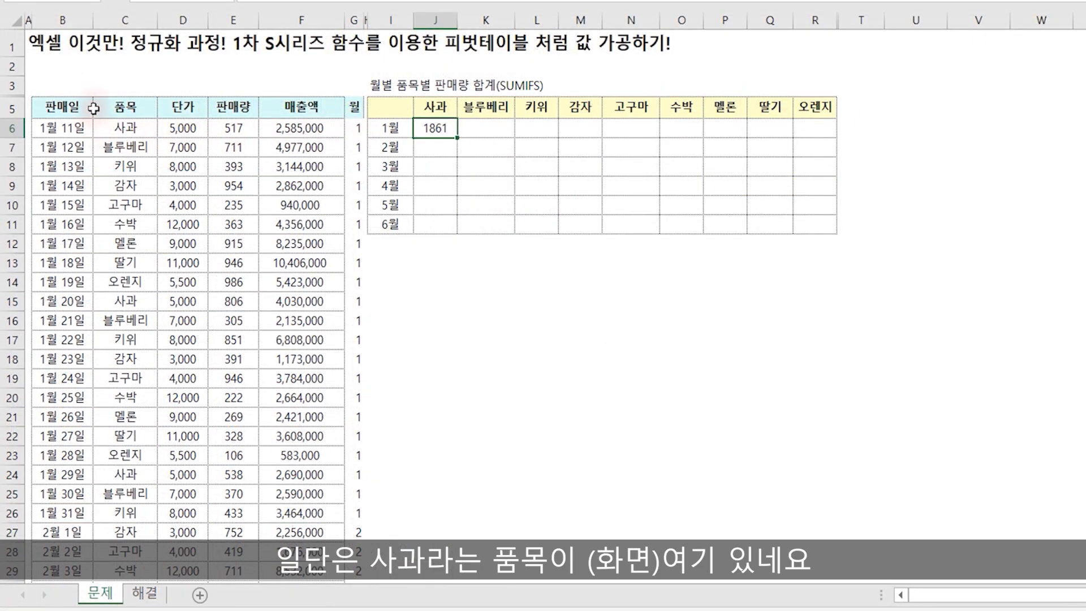
left_click(234, 127)
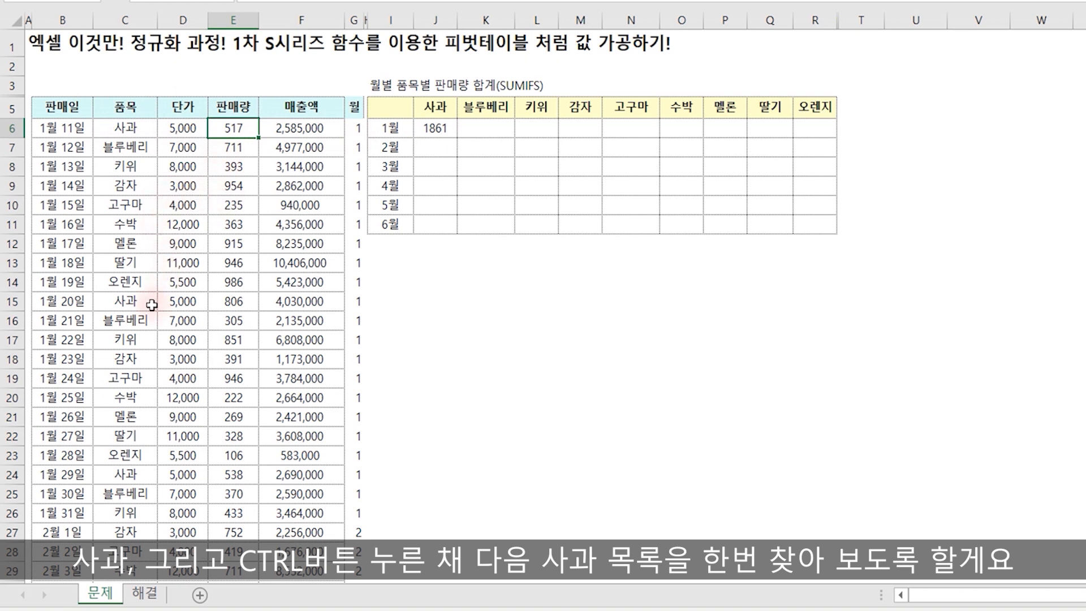
left_click(239, 299, "ctrl")
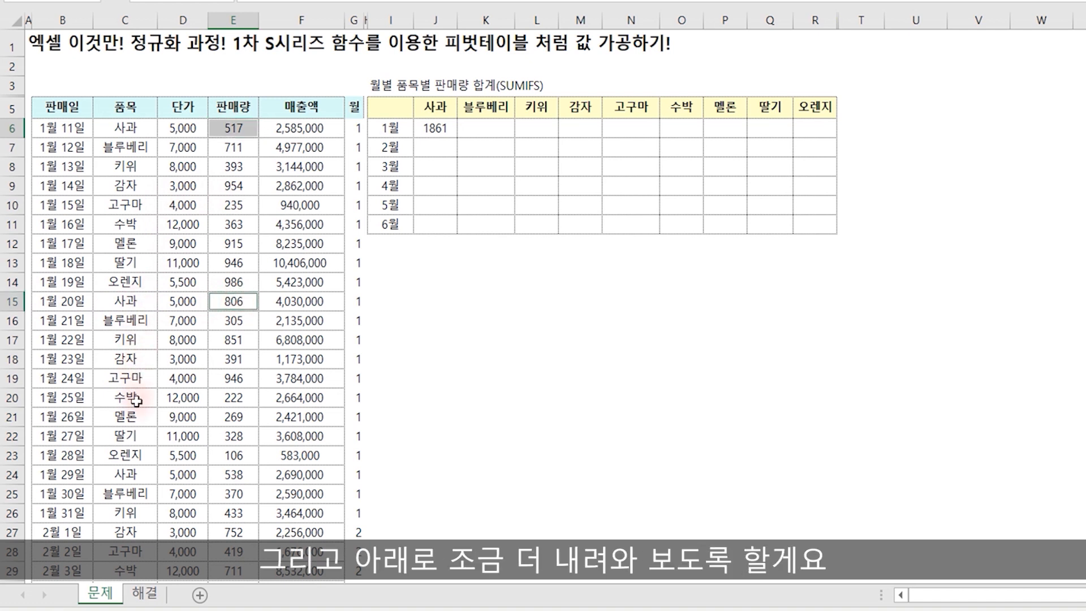
left_click(237, 474, "ctrl")
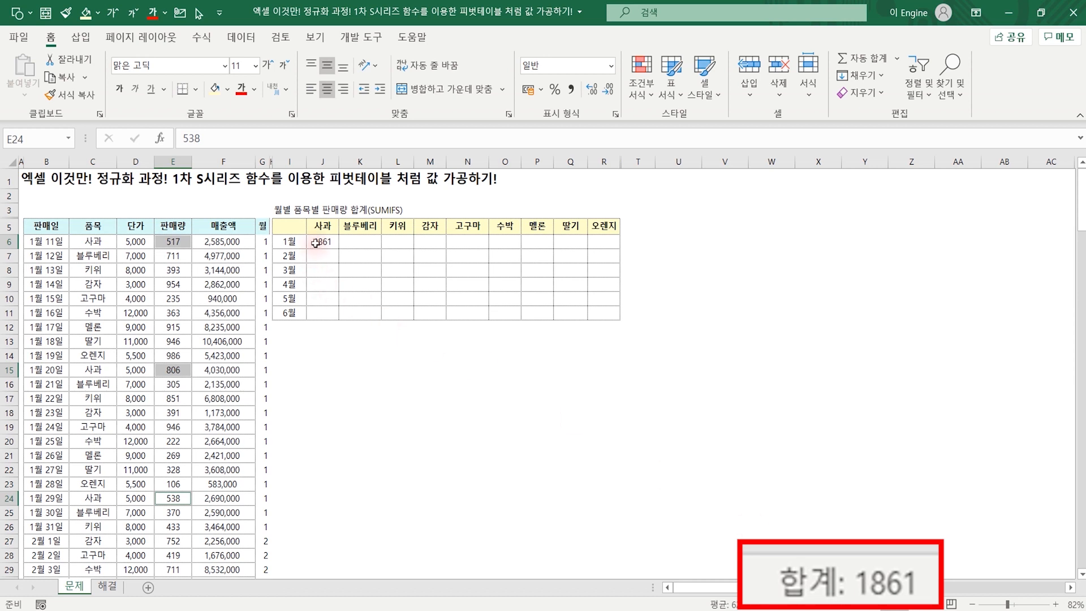
Fill the SUMIFS formula from J6 across the range J6:R11, and narrow column T to a thin spacer beside the table
left_click(333, 242)
left_click_drag(338, 248, 621, 316)
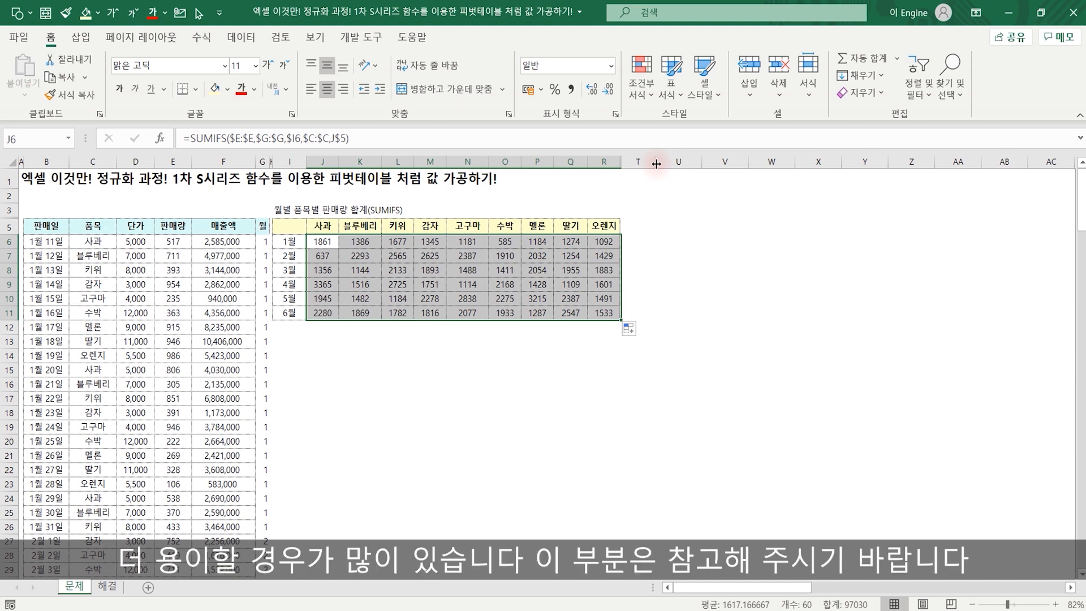
left_click_drag(656, 164, 624, 175)
left_click_drag(625, 175, 625, 175)
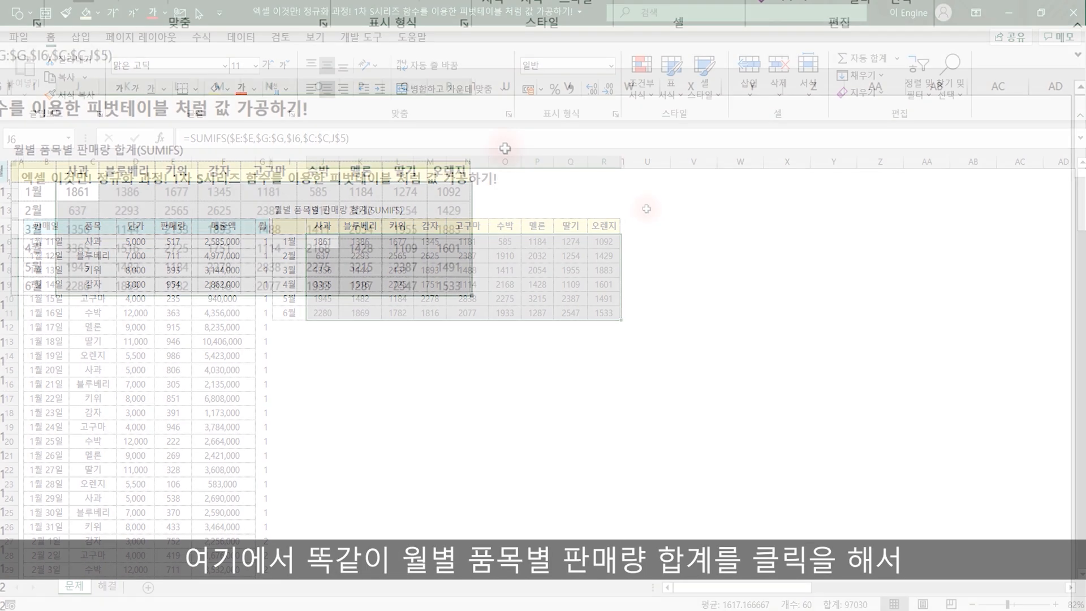
Copy the table title from I3 into U3
left_click(647, 209)
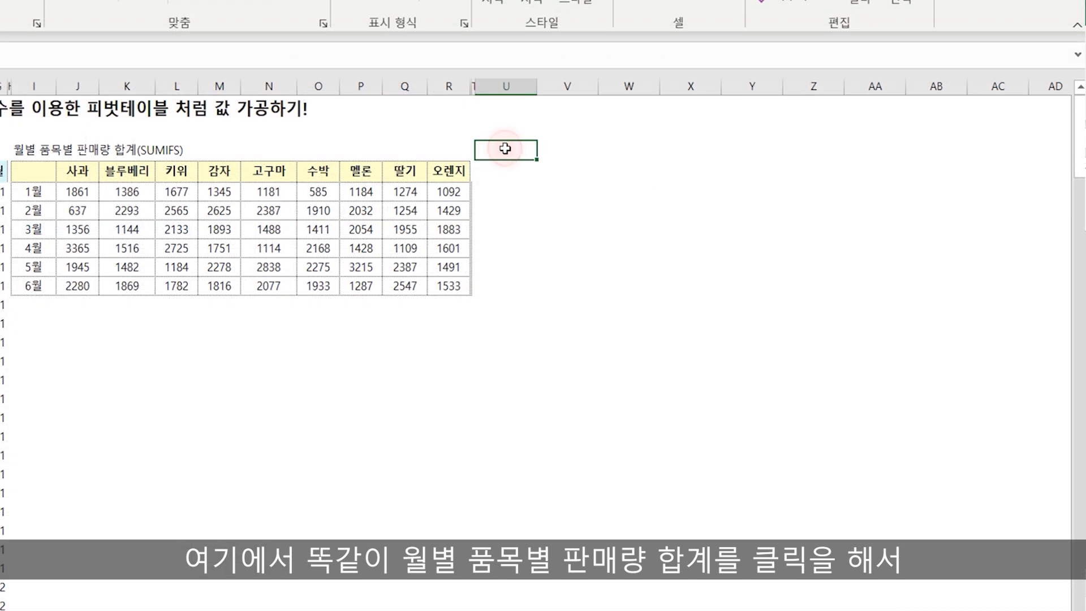
left_click(22, 149)
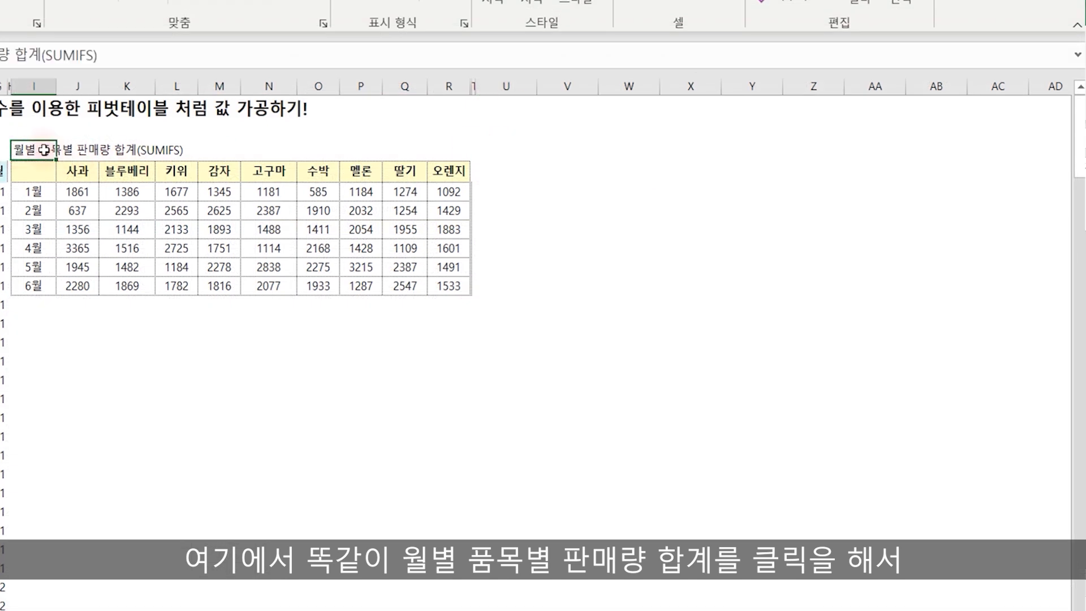
key("ctrl+c")
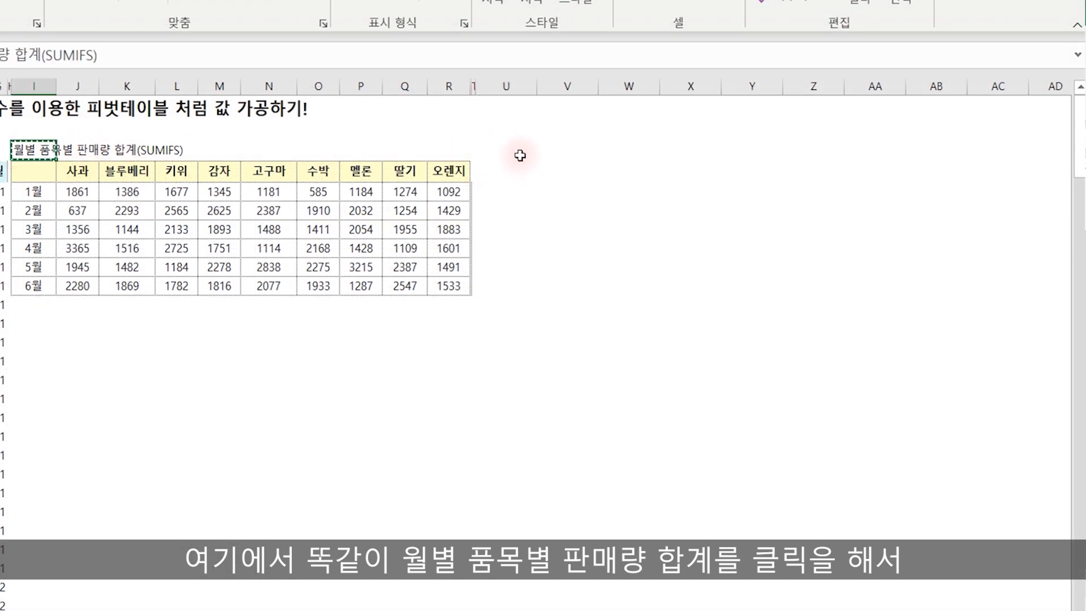
left_click(515, 153)
key("ctrl+v")
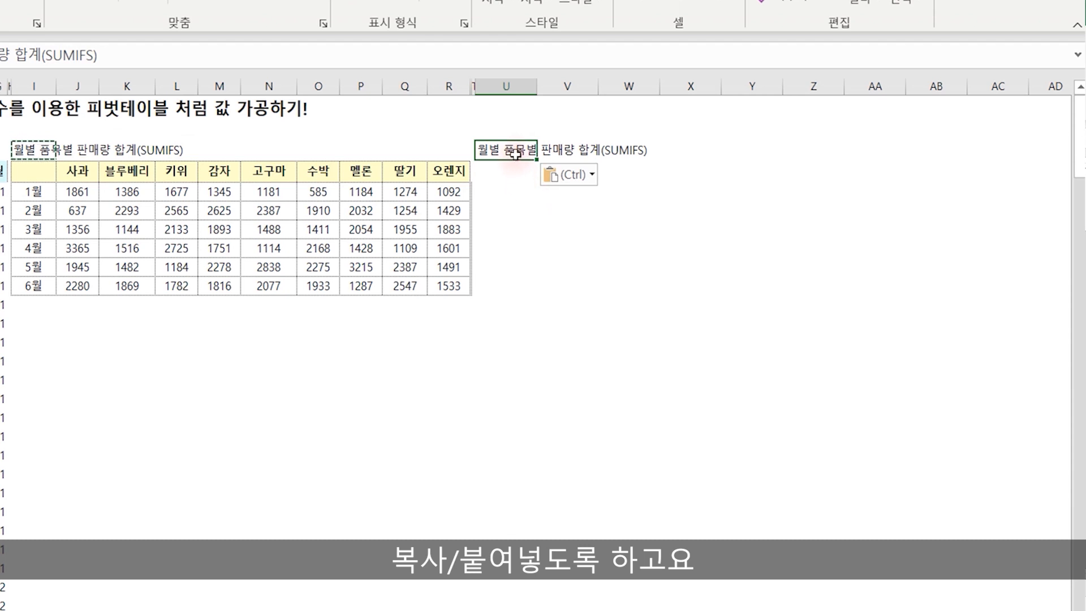
Edit the title in U3 to read 월별 품목별 판매량 합계(SUMPRODUCT)
key("Escape")
key("BackSpace")
key("BackSpace")
key("BackSpace")
key("BackSpace")
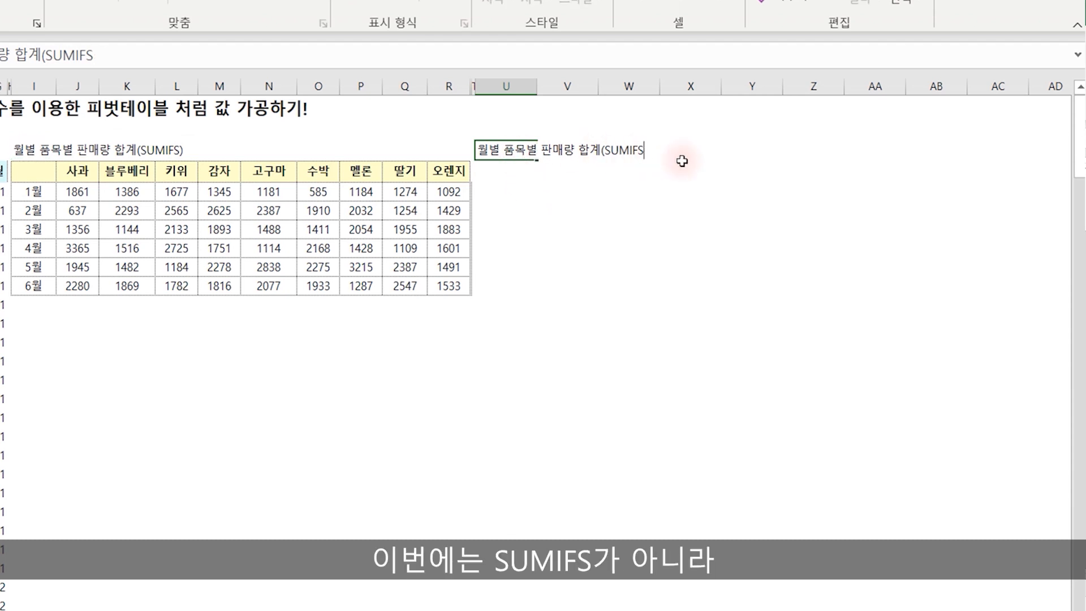
type("PRO")
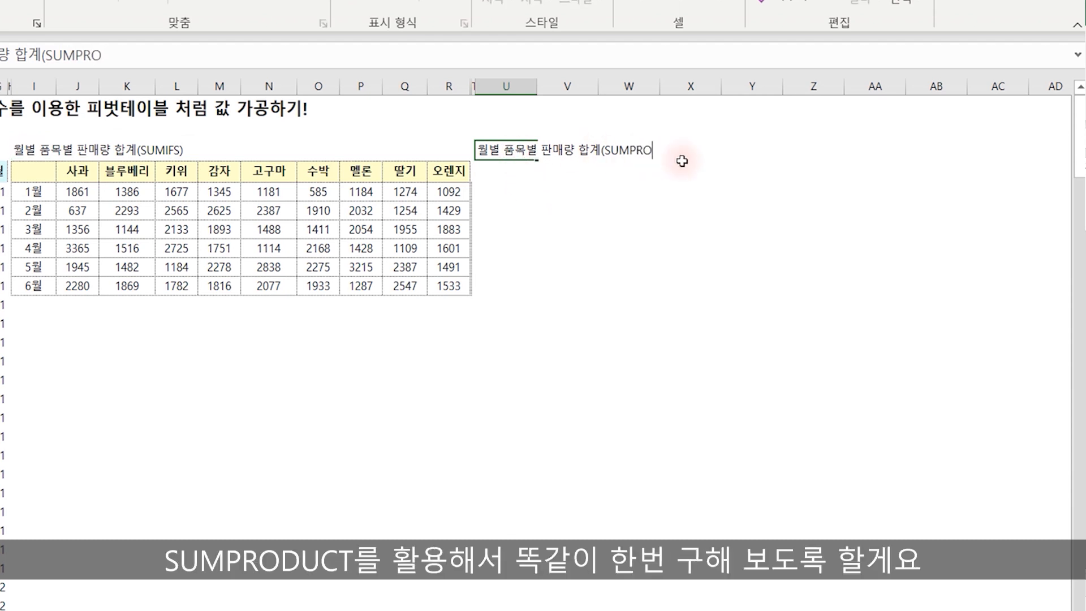
type("DUCT)")
key("Return")
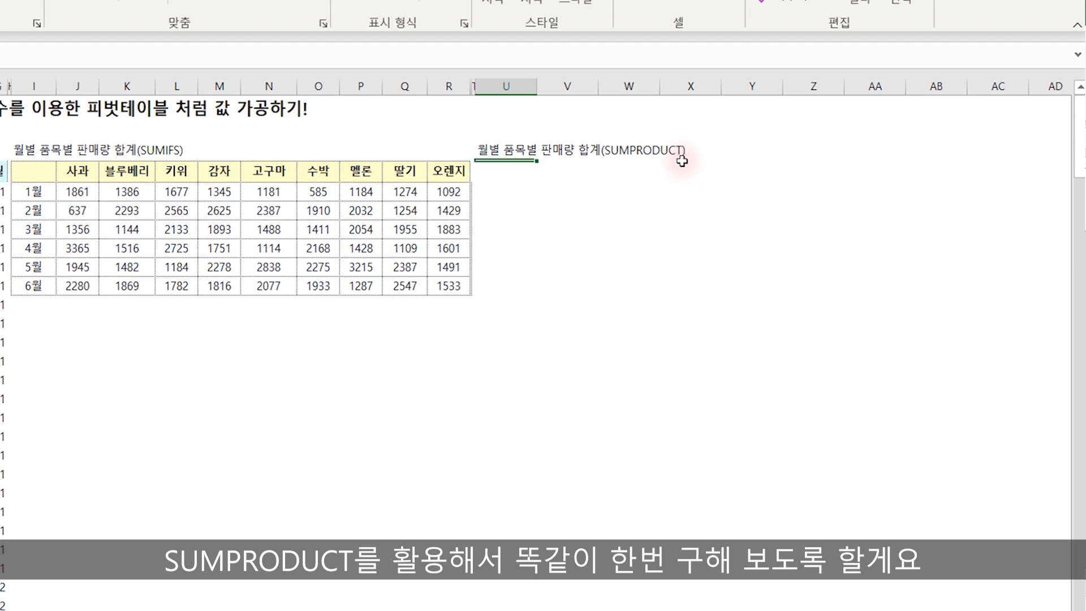
Copy the summary table I5:R11 and paste only its formatting starting at U5
left_click_drag(34, 171, 451, 285)
key("ctrl+c")
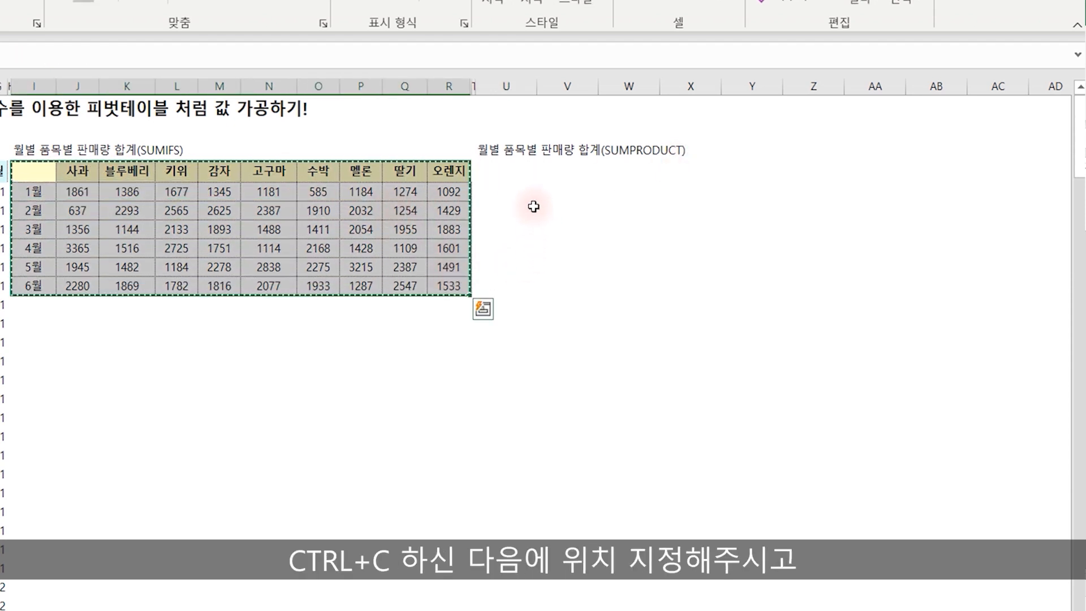
left_click(512, 173)
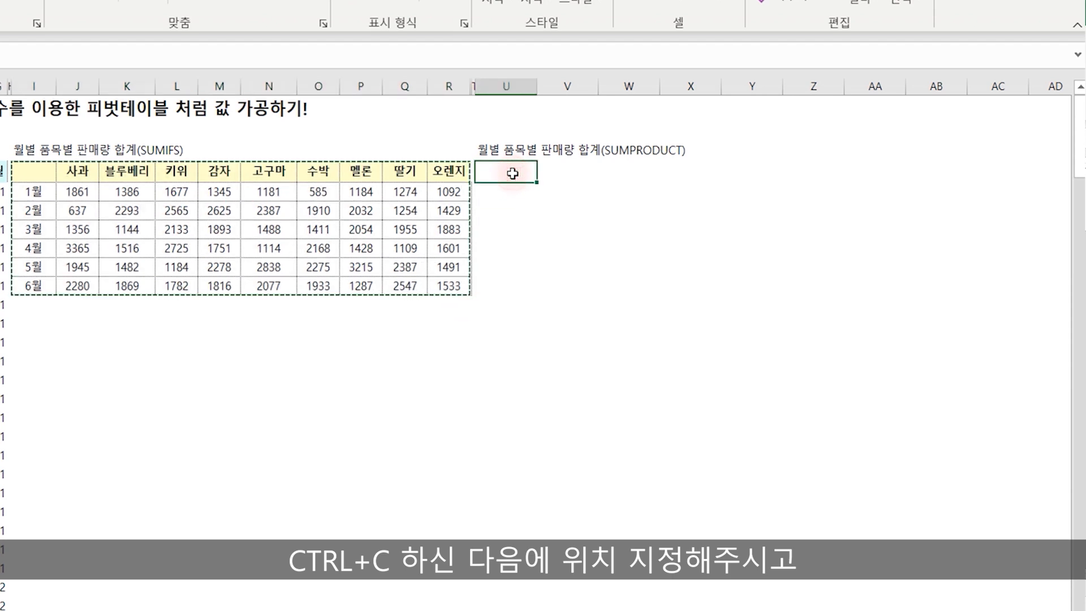
right_click(515, 179)
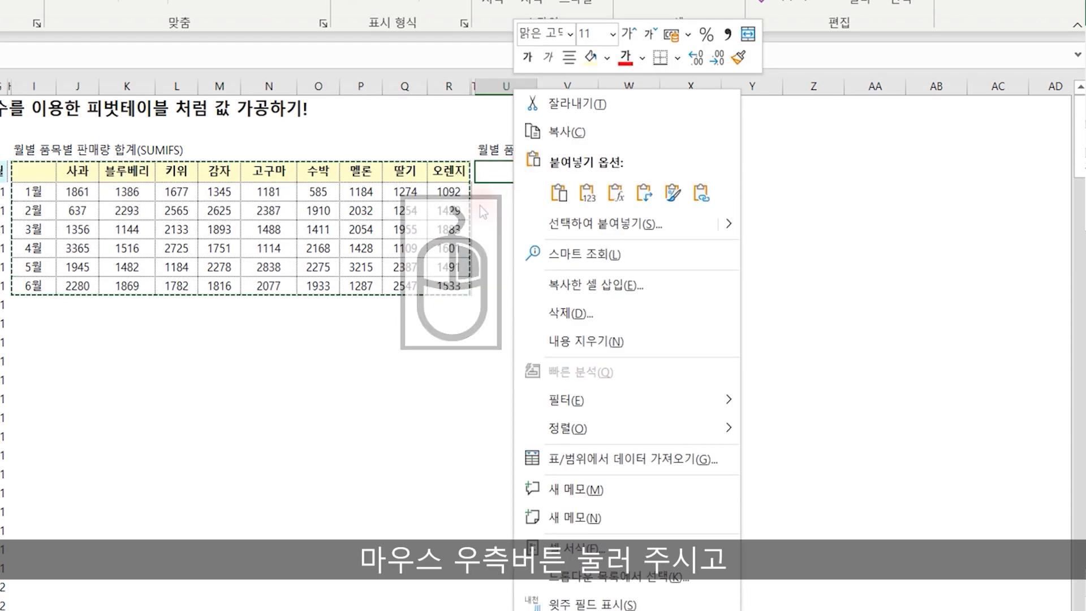
left_click(673, 192)
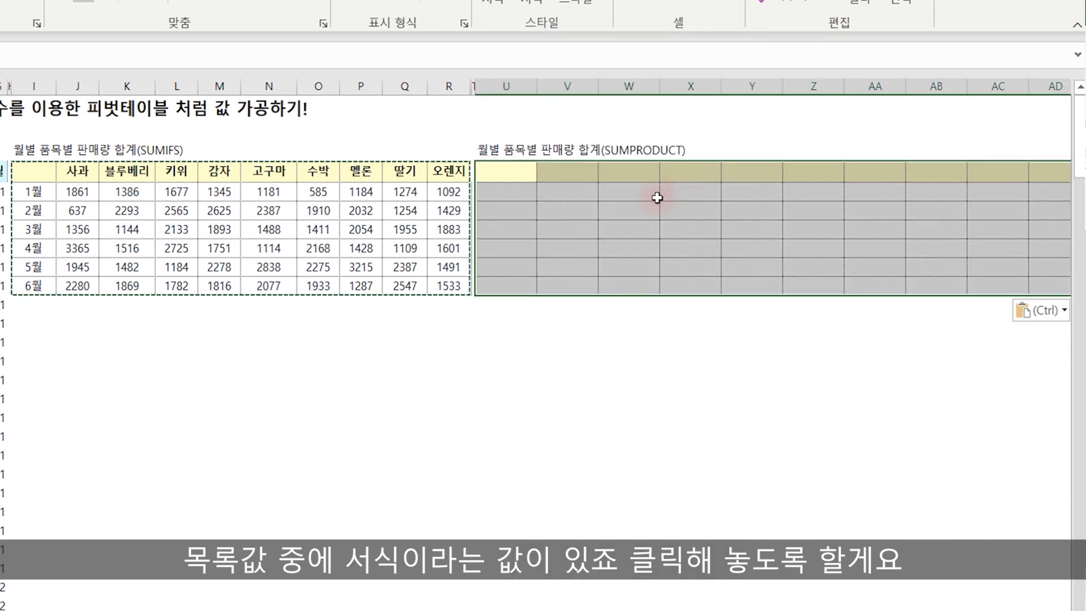
left_click(651, 195)
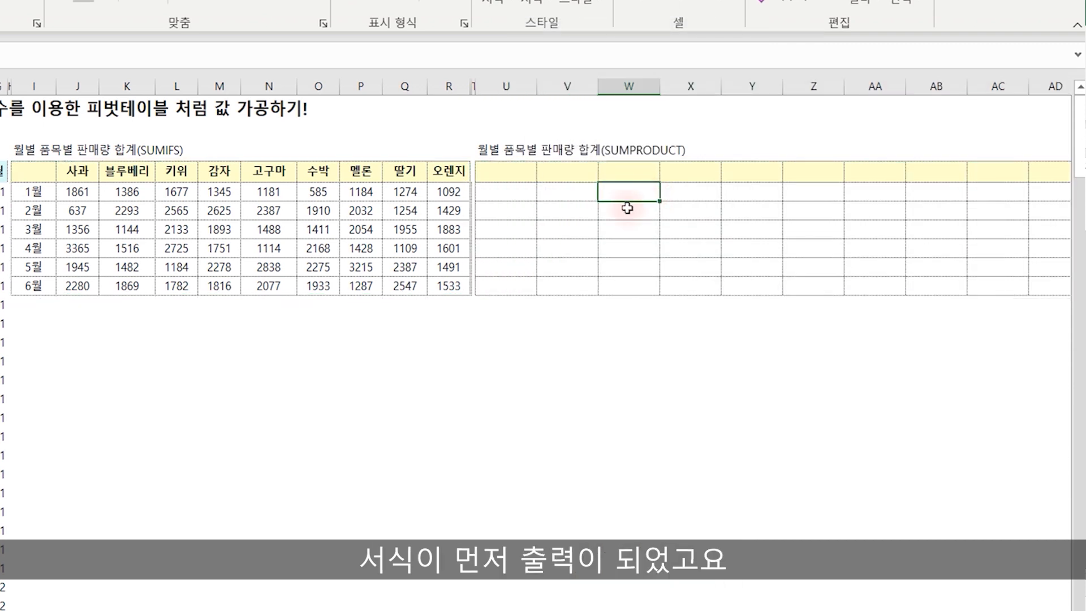
Copy the month labels I6:I11 into U6:U11 and the product headers J5:R5 into V5:AD5
left_click_drag(40, 195, 39, 281)
key("ctrl+c")
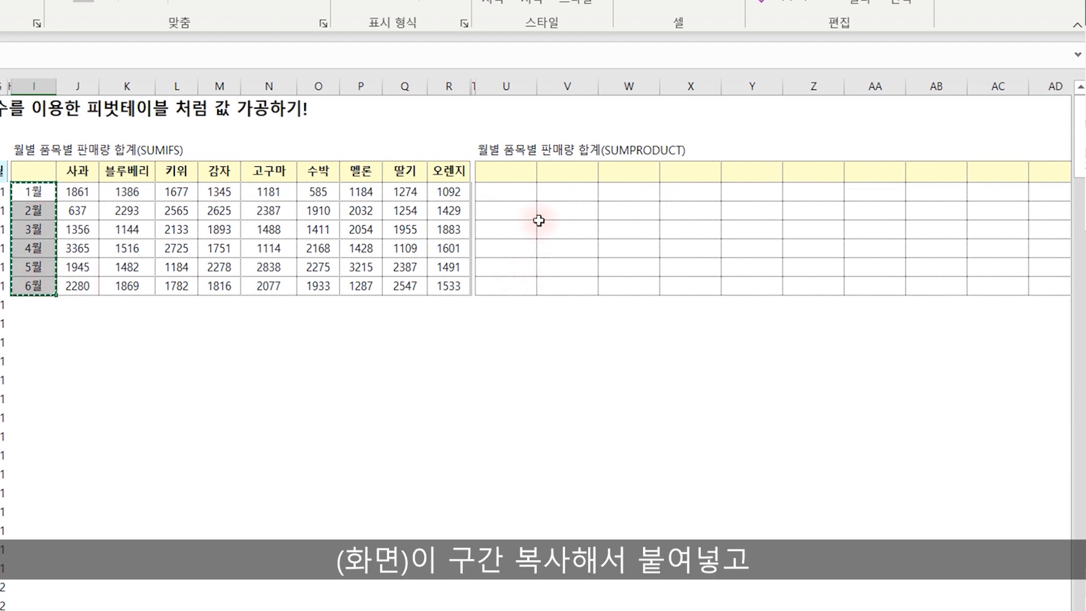
left_click(505, 191)
key("ctrl+v")
left_click_drag(73, 168, 444, 172)
key("ctrl+c")
left_click(566, 171)
key("ctrl+v")
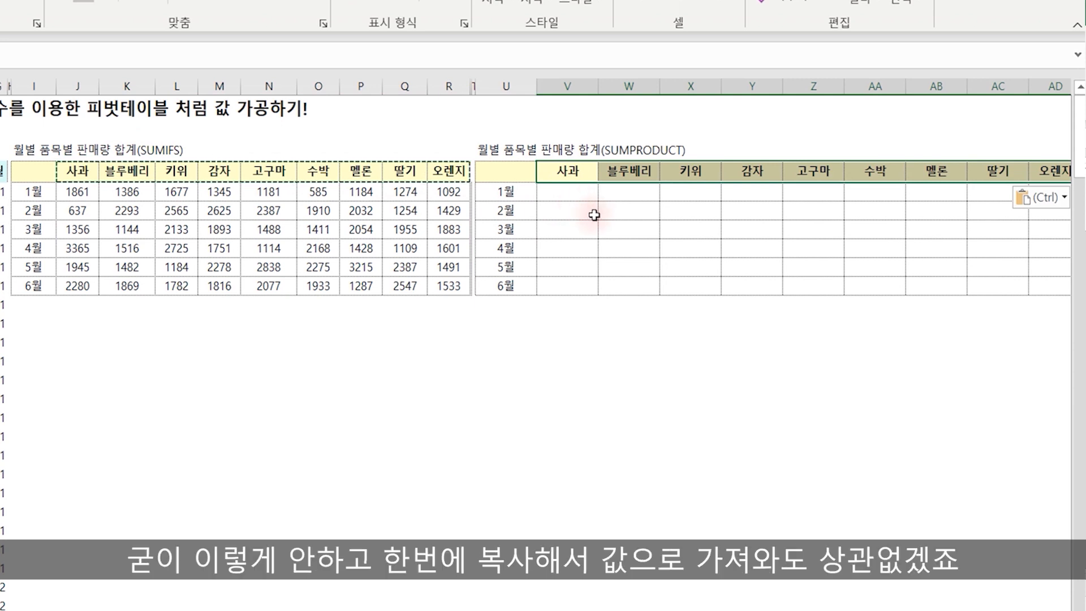
Paste the whole table I5:R11 over the second table at U5, and clear the pasted figures in V6:AD11
left_click_drag(34, 170, 446, 279)
key("ctrl+c")
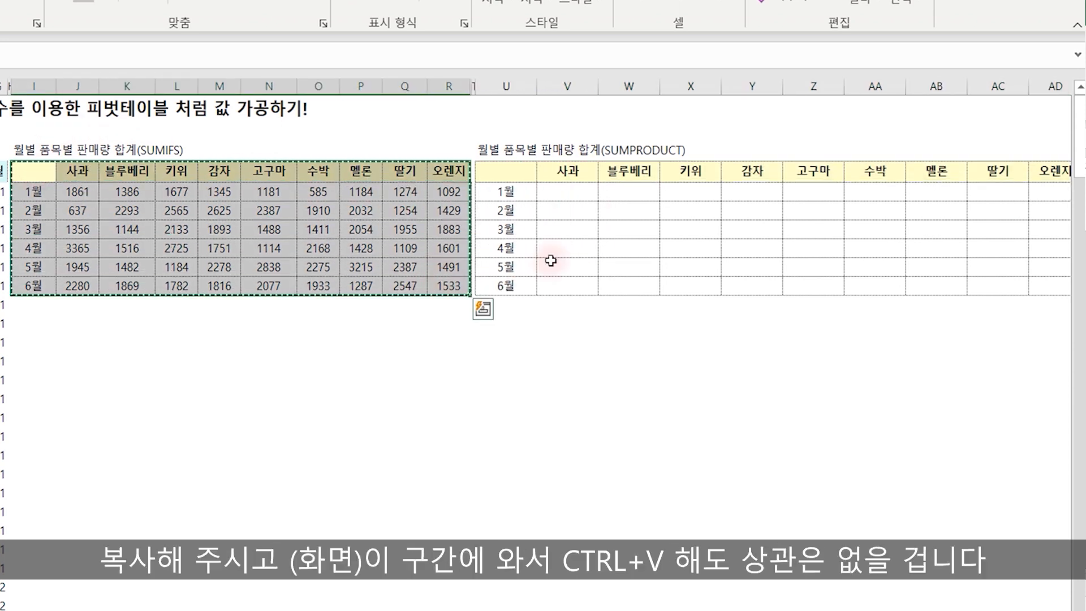
left_click(506, 169)
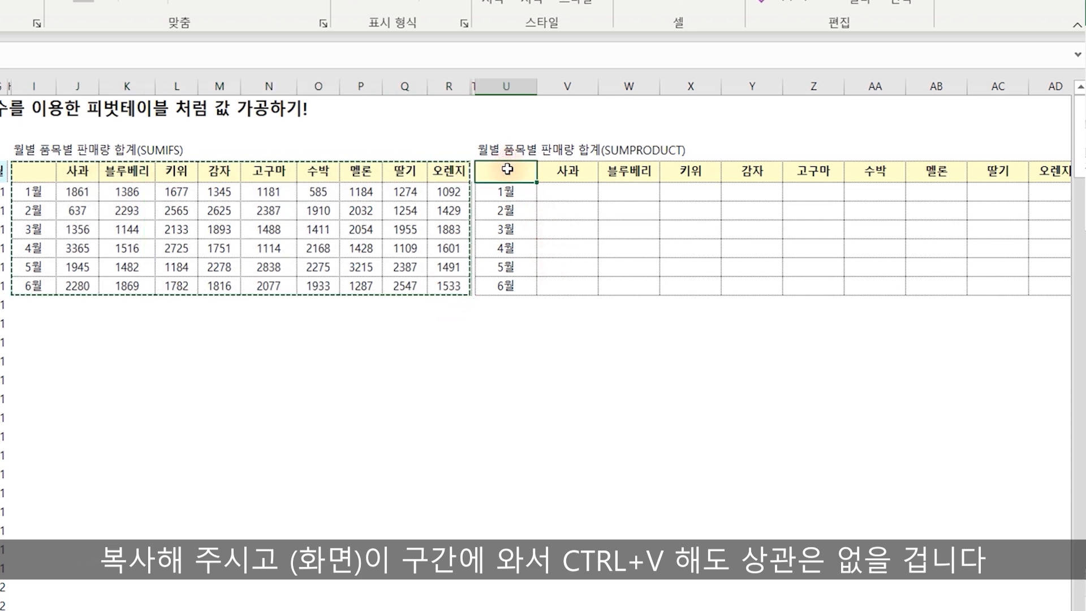
key("ctrl+v")
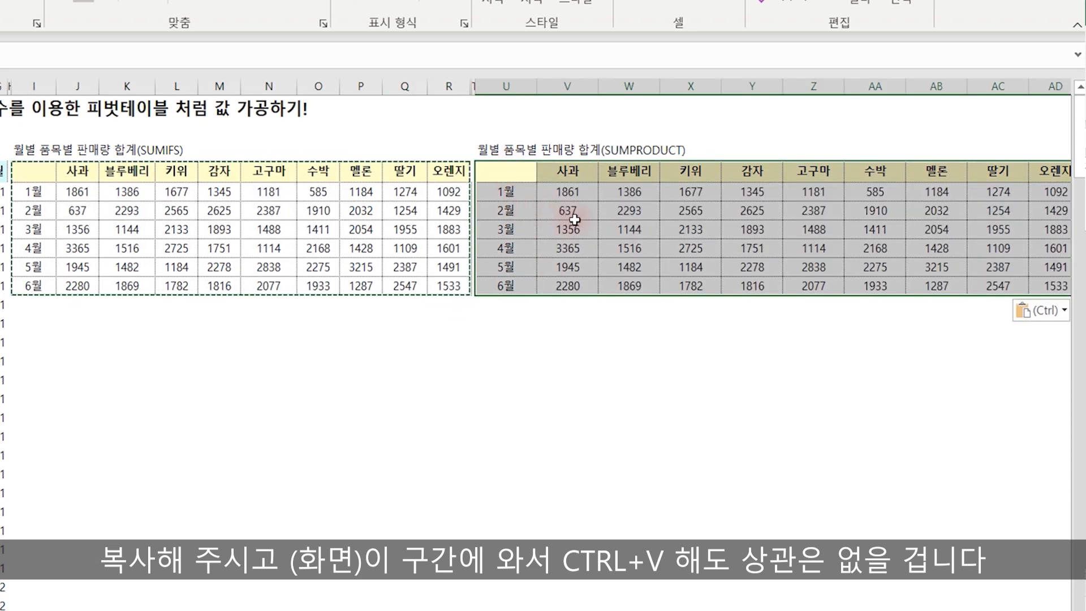
left_click(569, 195)
left_click_drag(572, 192, 1049, 286)
key("Delete")
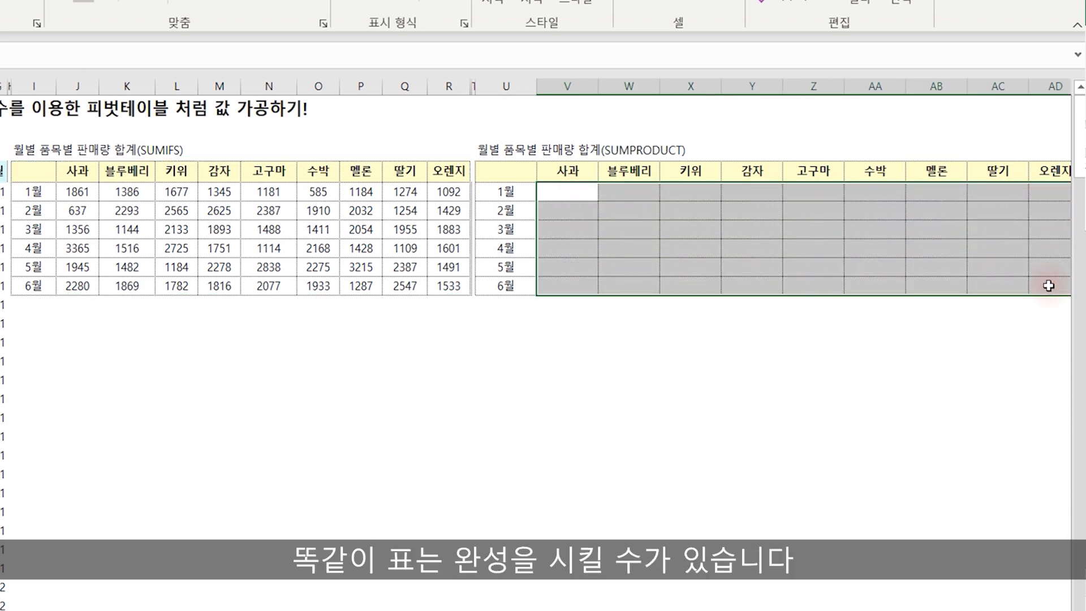
key("Left")
Fill the second table's header row U5:AD5 with the recently used light lavender-blue
left_click_drag(506, 170, 1049, 171)
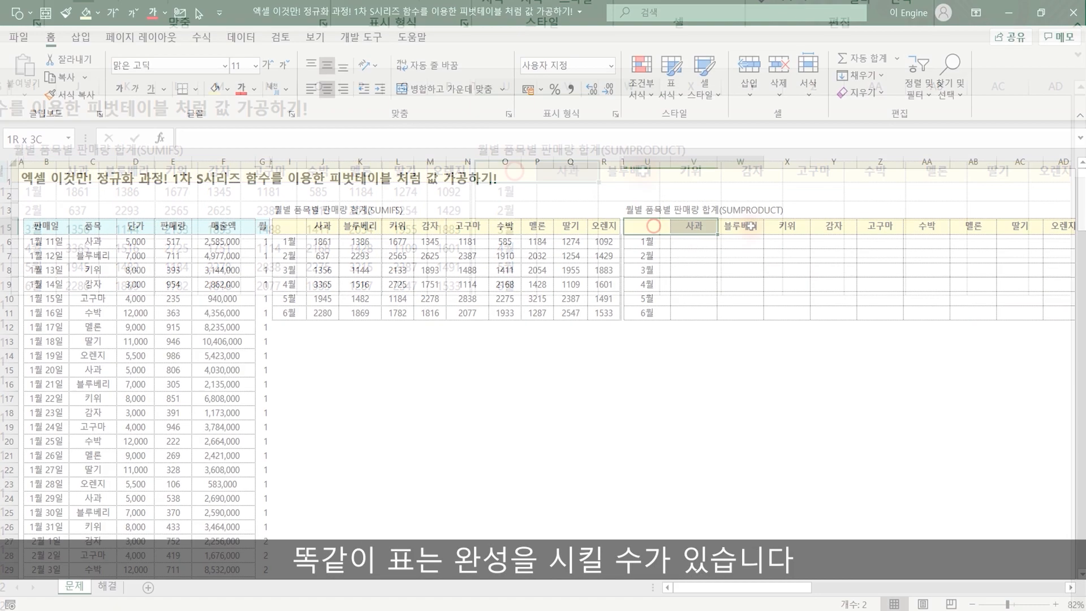
left_click_drag(1065, 226, 1063, 226)
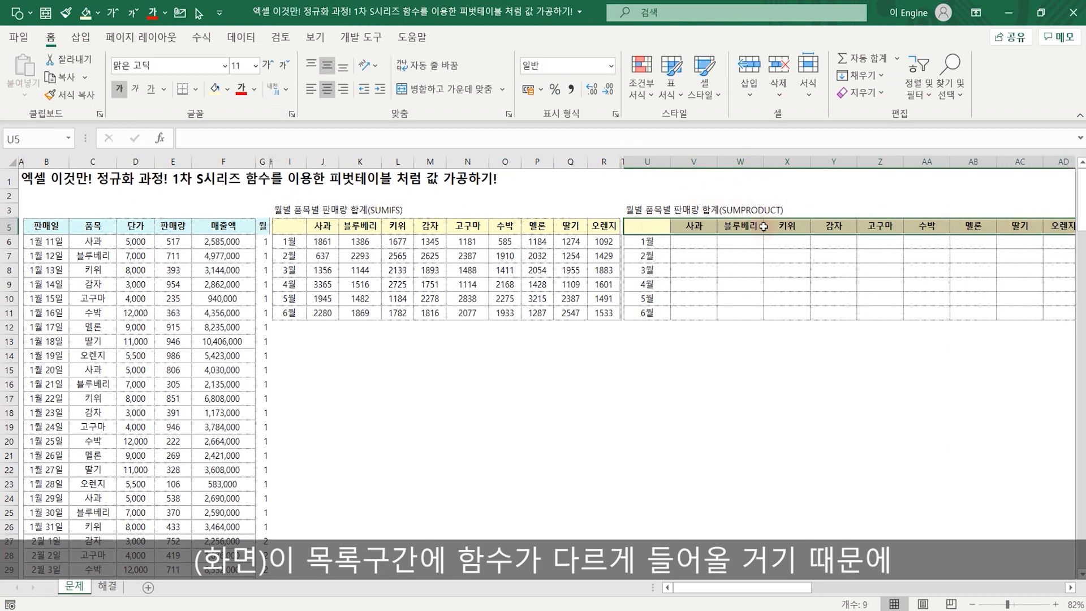
left_click(227, 90)
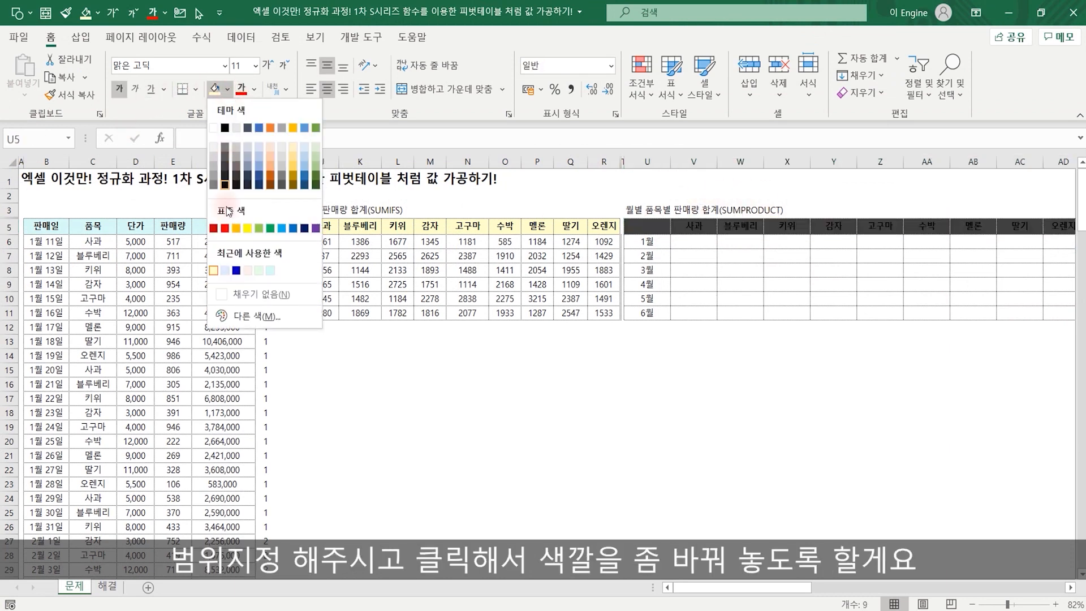
left_click(225, 269)
left_click(779, 308)
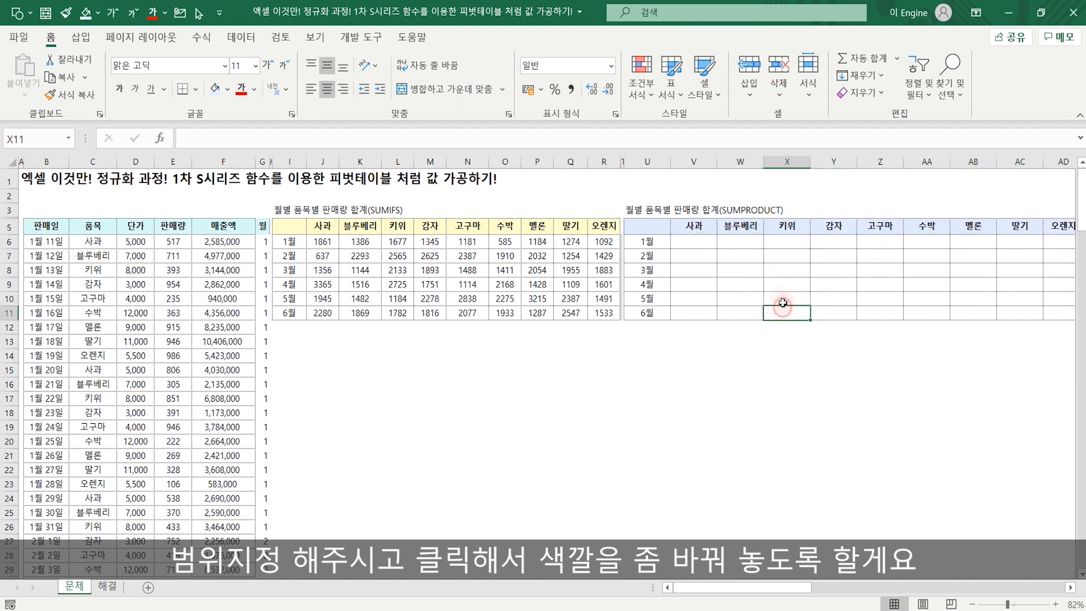
Begin a SUMPRODUCT formula in V6 whose first condition opens with the MONTH function: =SUMPRODUCT((MONTH(
left_click(699, 245)
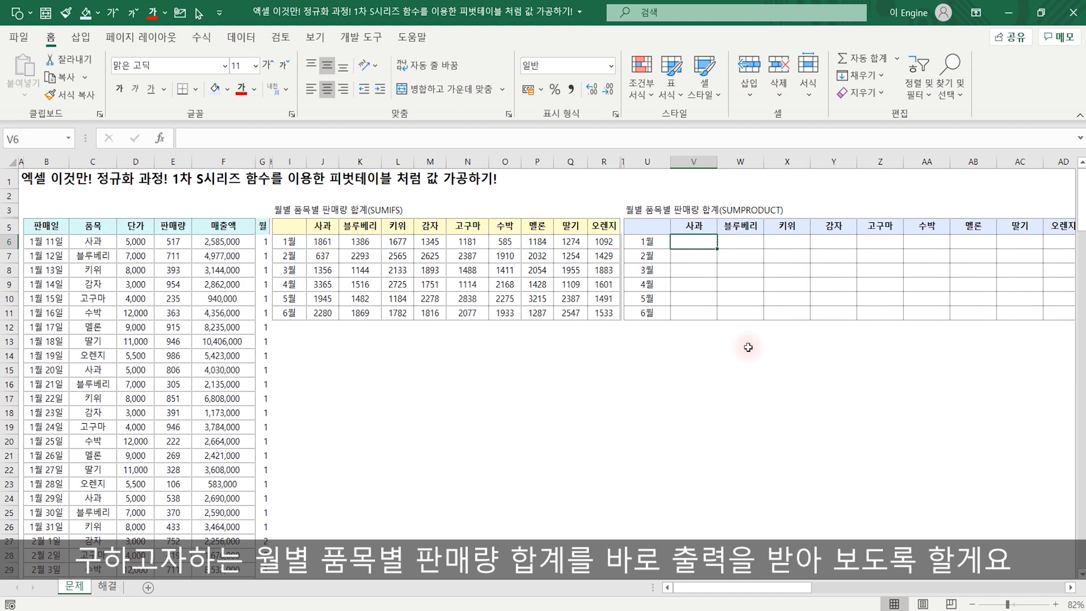
type("=")
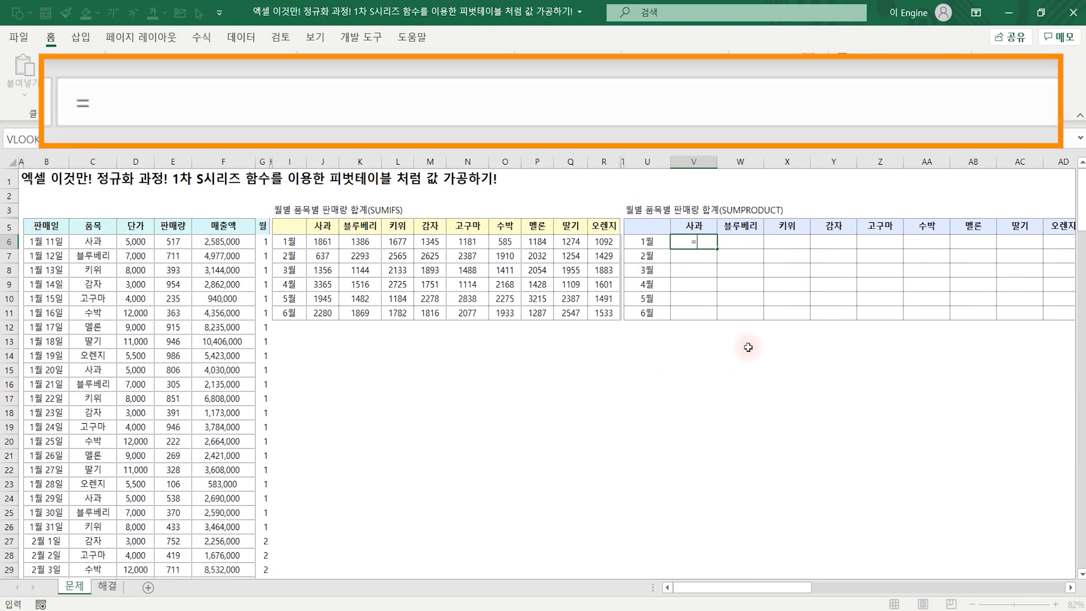
type("SUMP")
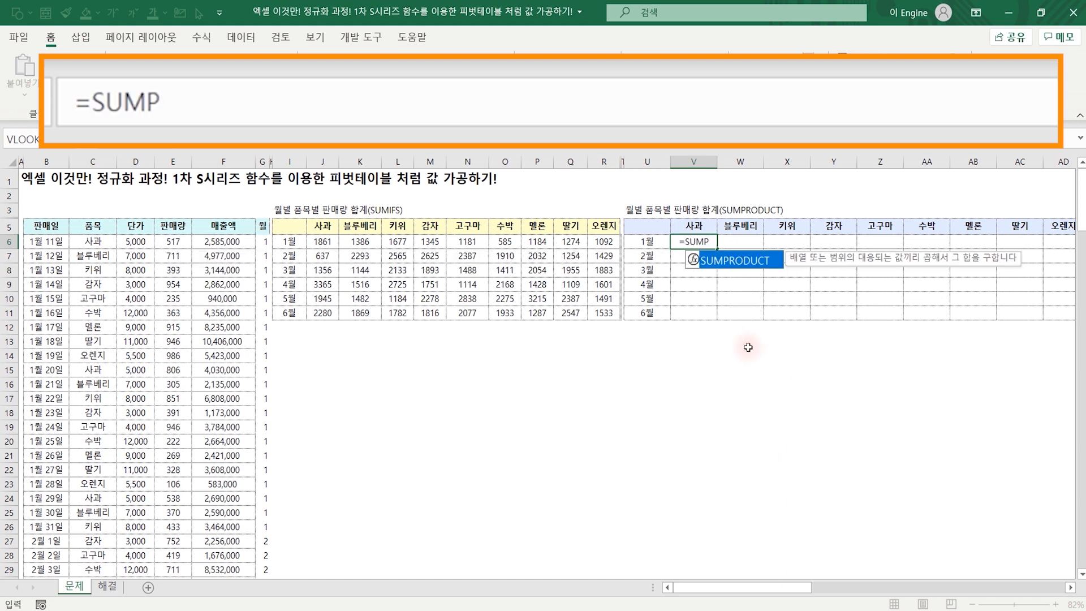
key("Tab")
type("(")
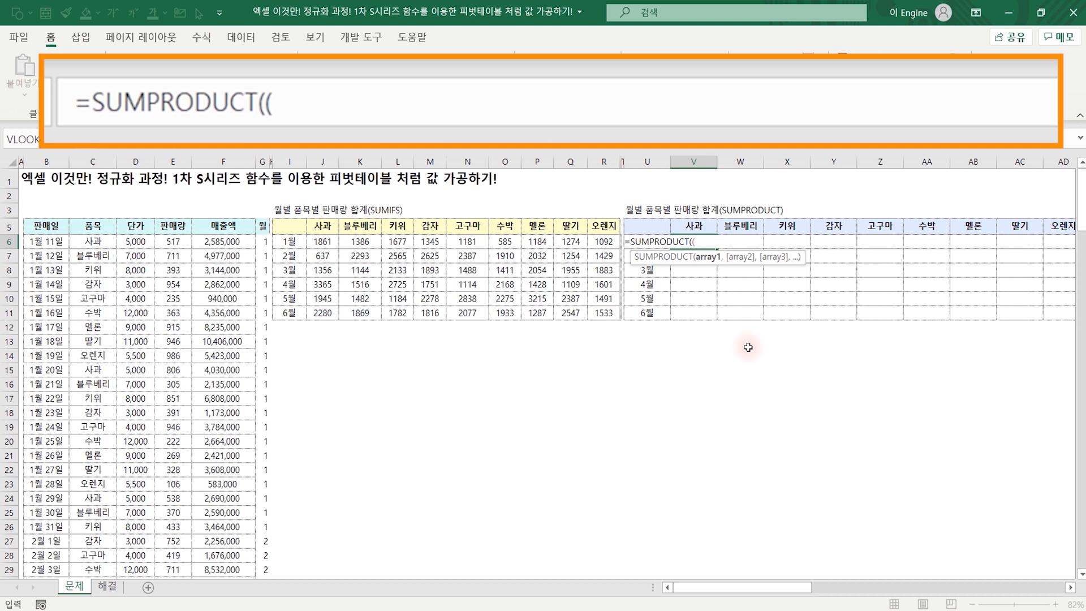
type("MONTH(")
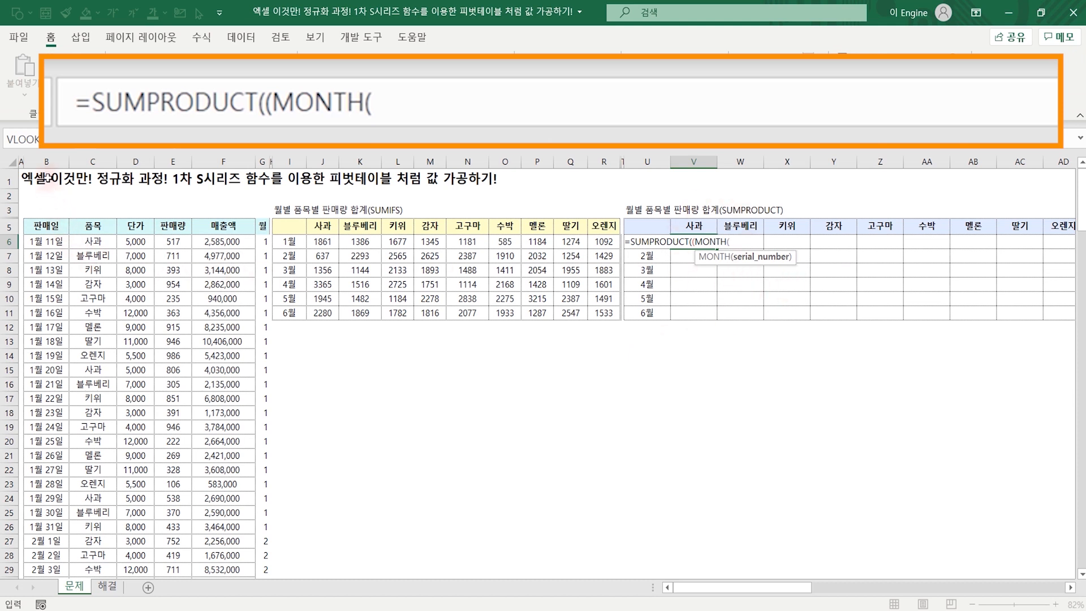
Give MONTH the sale-date range as the absolute reference $B$6:$B$3000 and close its parenthesis
left_click(45, 161)
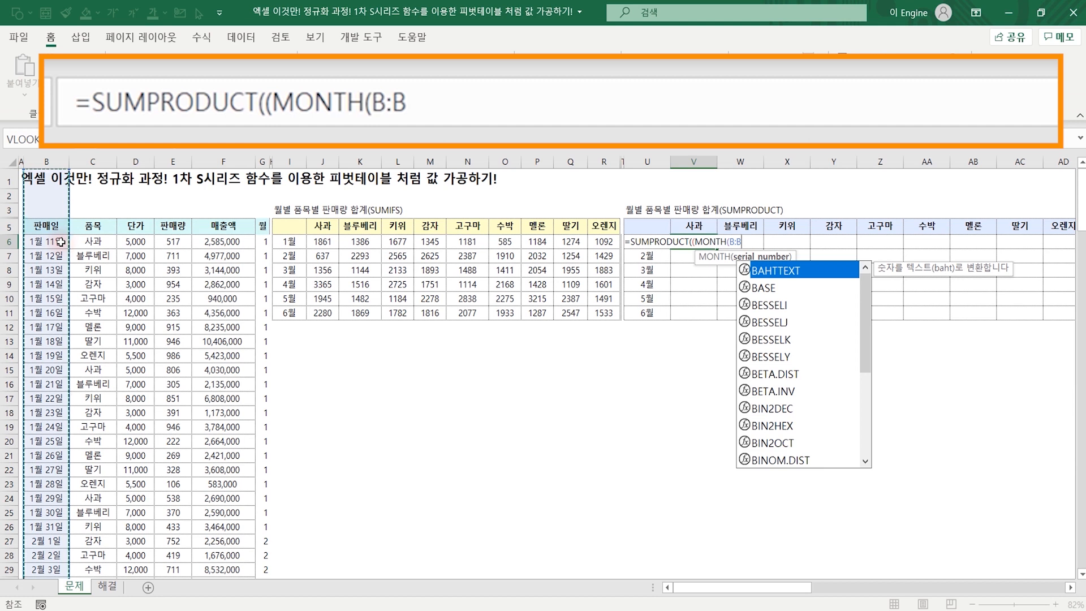
left_click(61, 242)
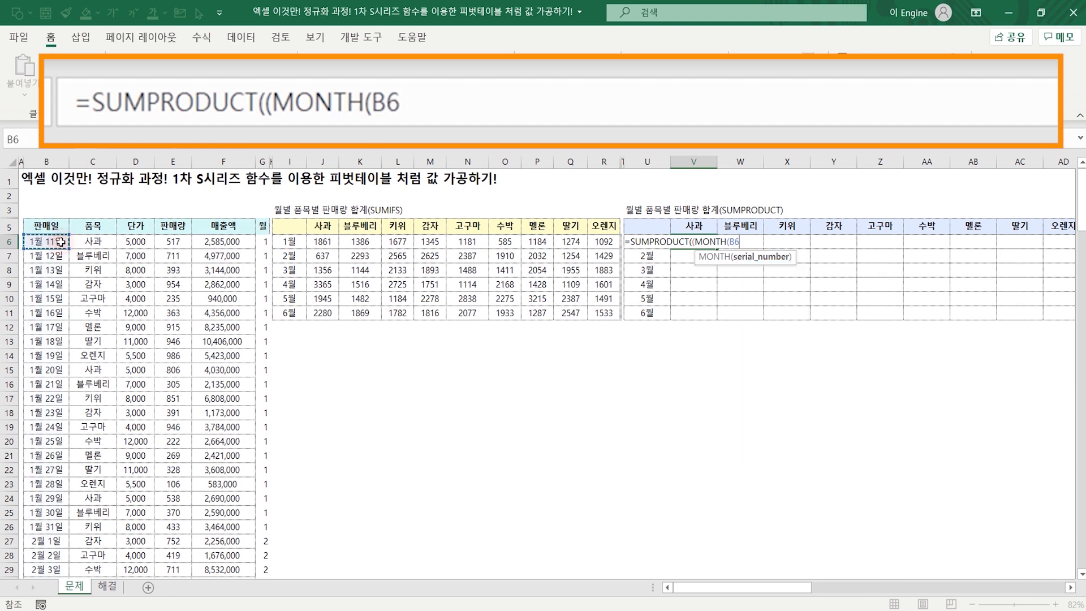
key("F8")
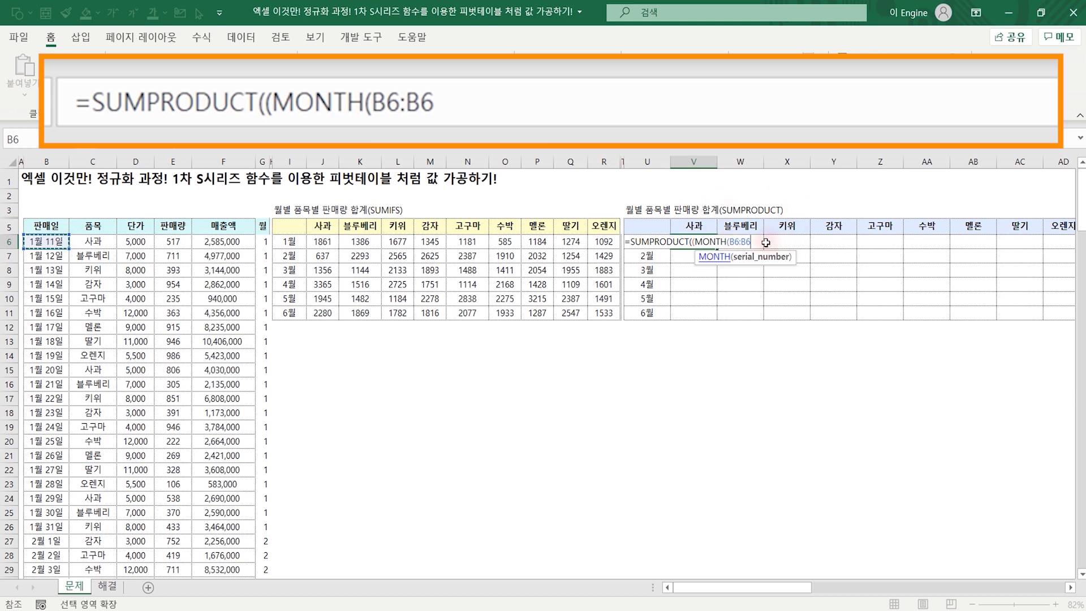
key("BackSpace")
type("3000")
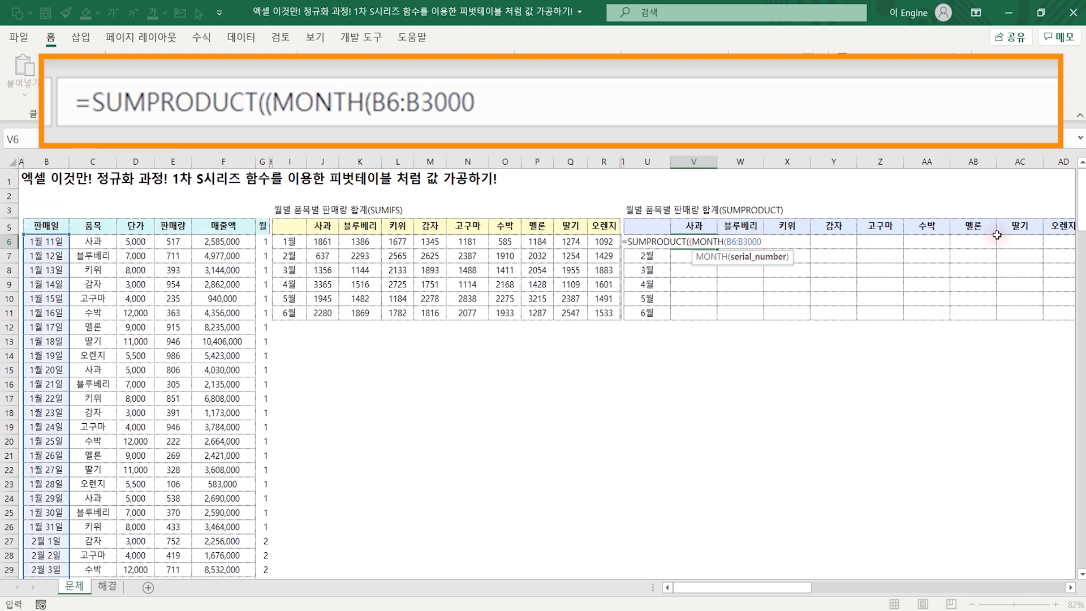
left_click_drag(1082, 189, 1082, 554)
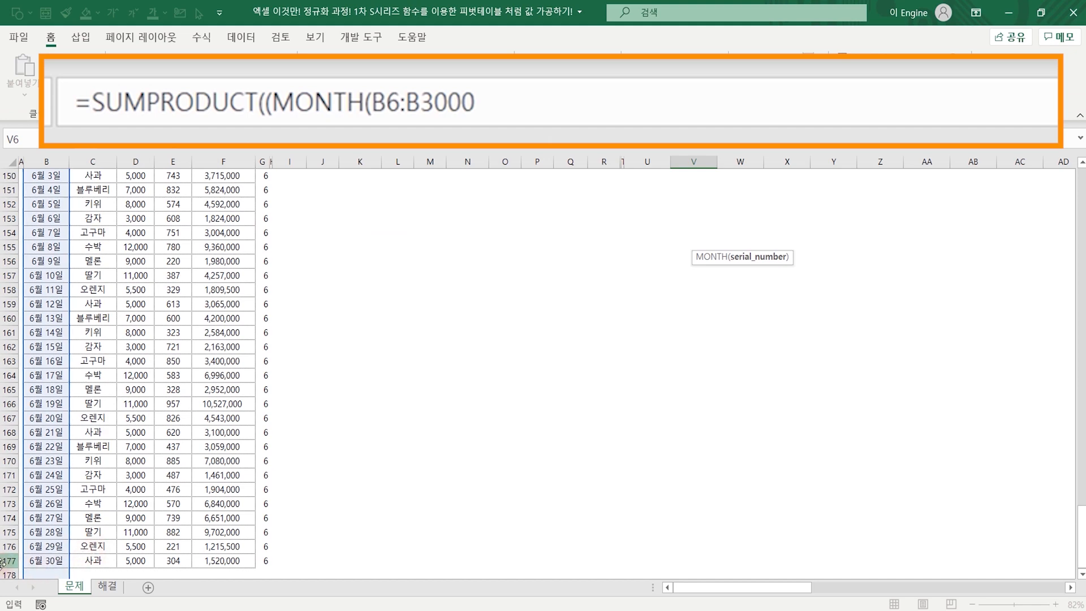
left_click_drag(1082, 546, 1082, 163)
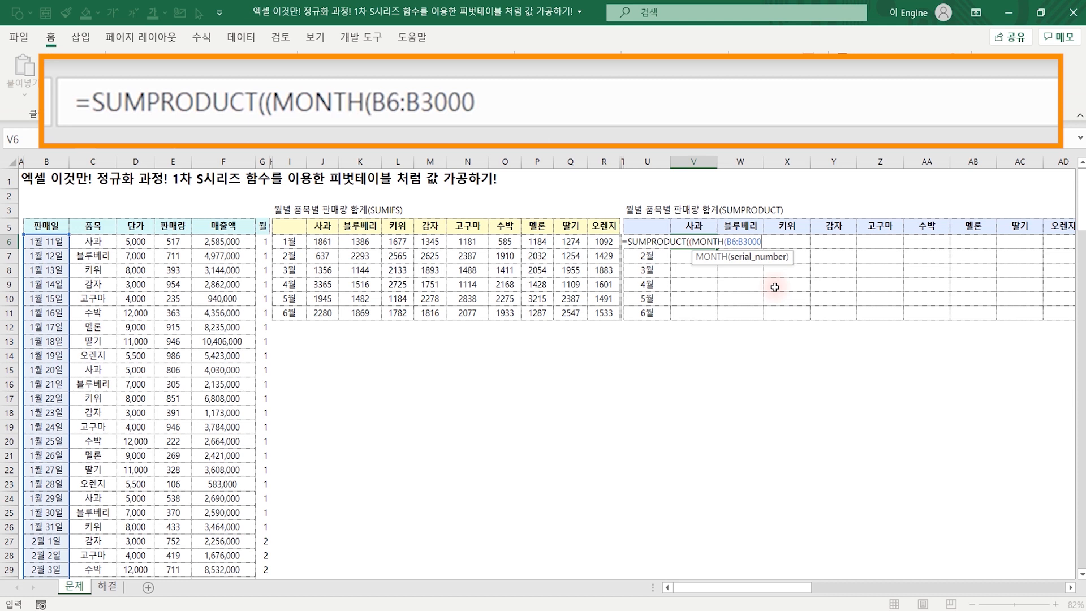
left_click_drag(728, 242, 758, 241)
key("F4")
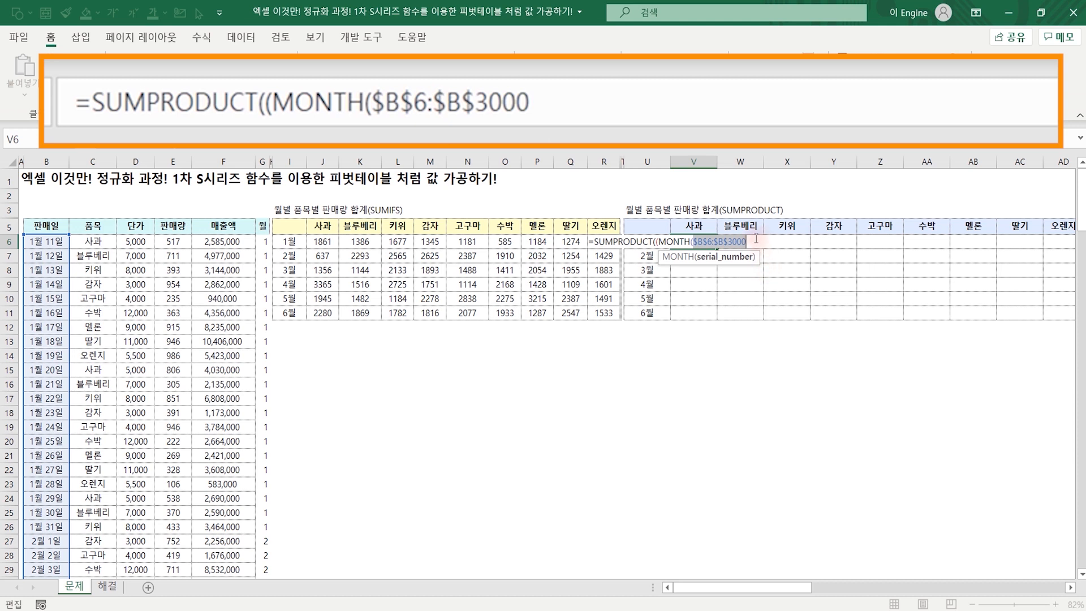
left_click(757, 238)
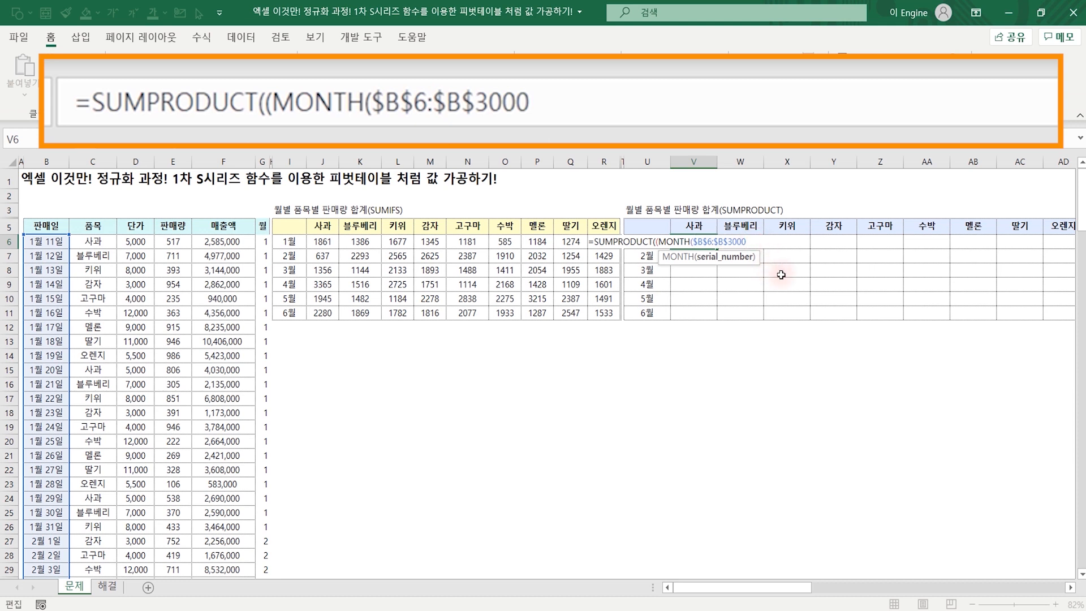
type(")")
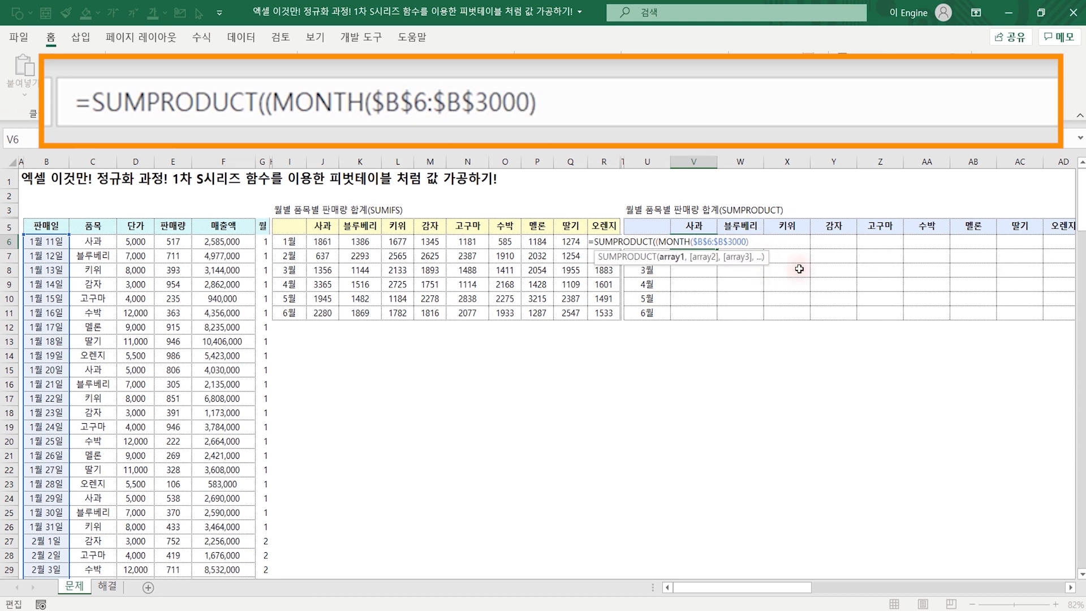
Compare the MONTH result with the month label as $U6, close the first condition and append the multiplication operator
type("=")
key("Left")
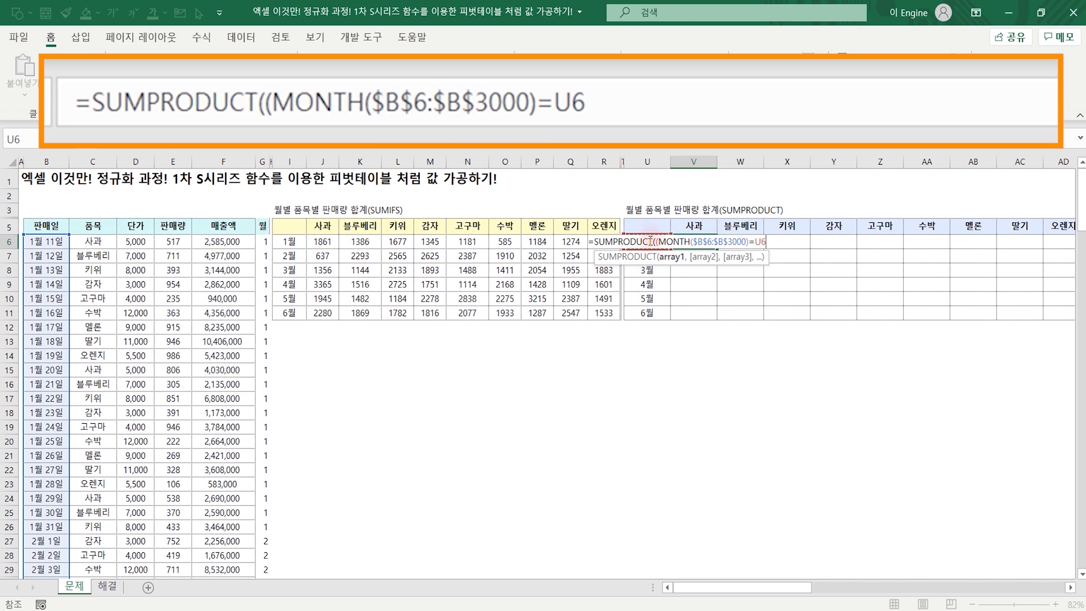
key("F4")
key("F4")
key("F4")
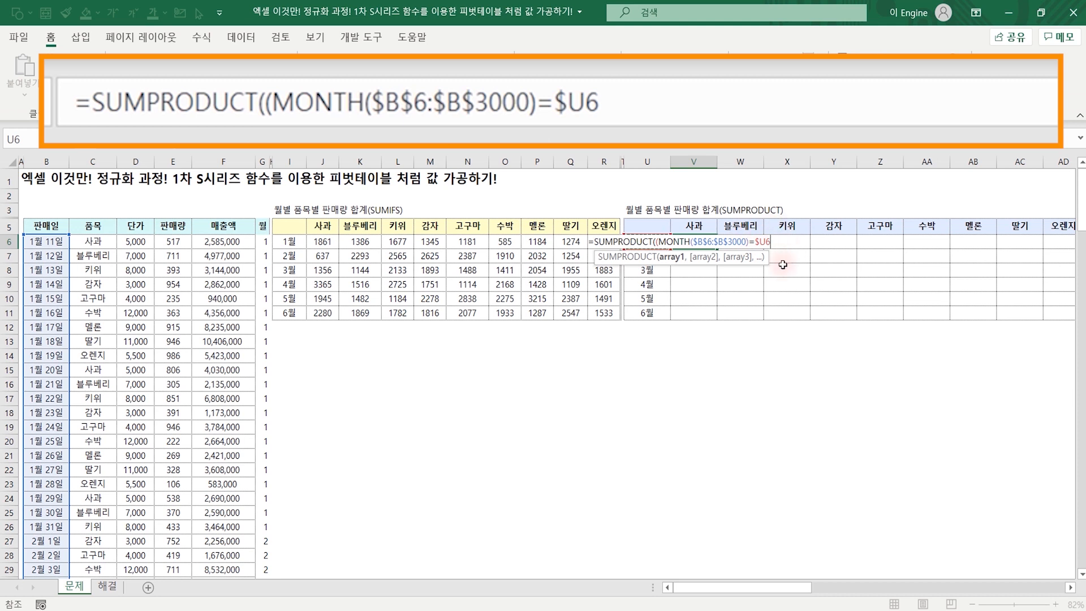
type(")*")
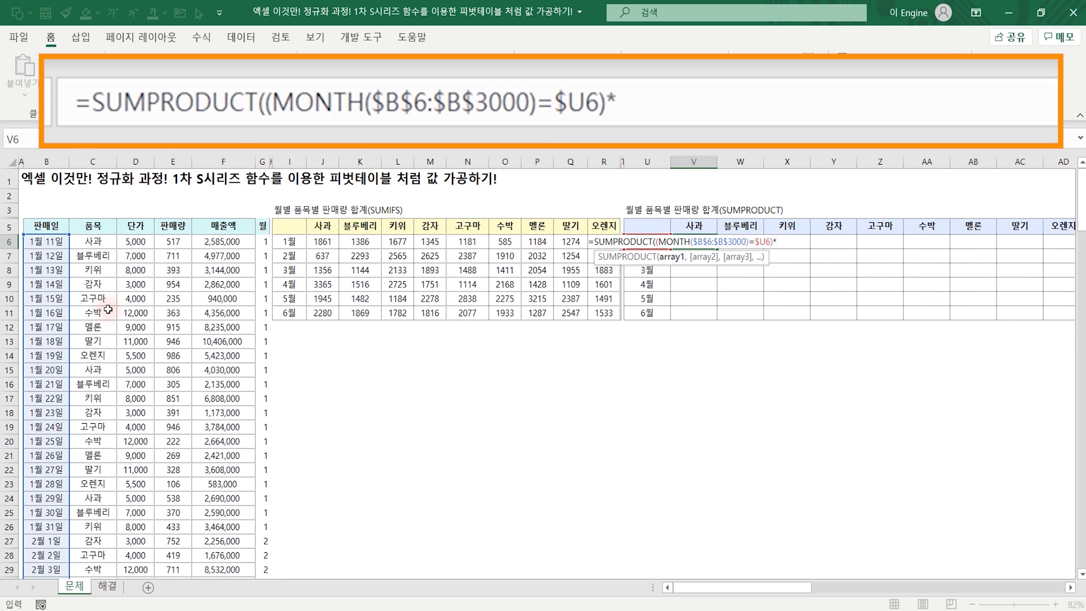
Open the second condition in the V6 formula with the product range C6:C3000
type("(")
left_click(100, 242)
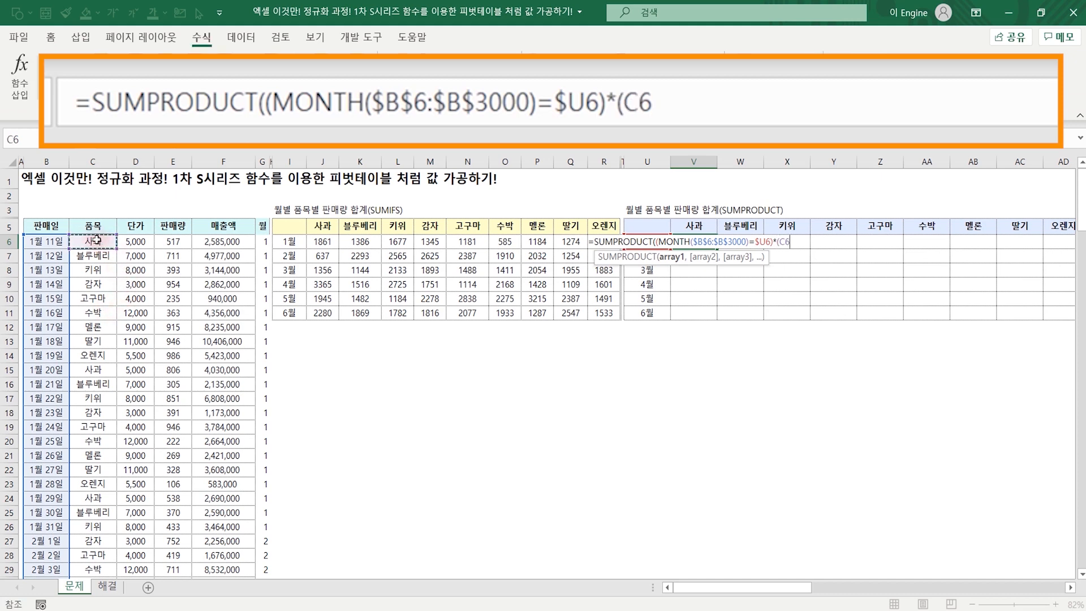
key("ctrl+shift+Down")
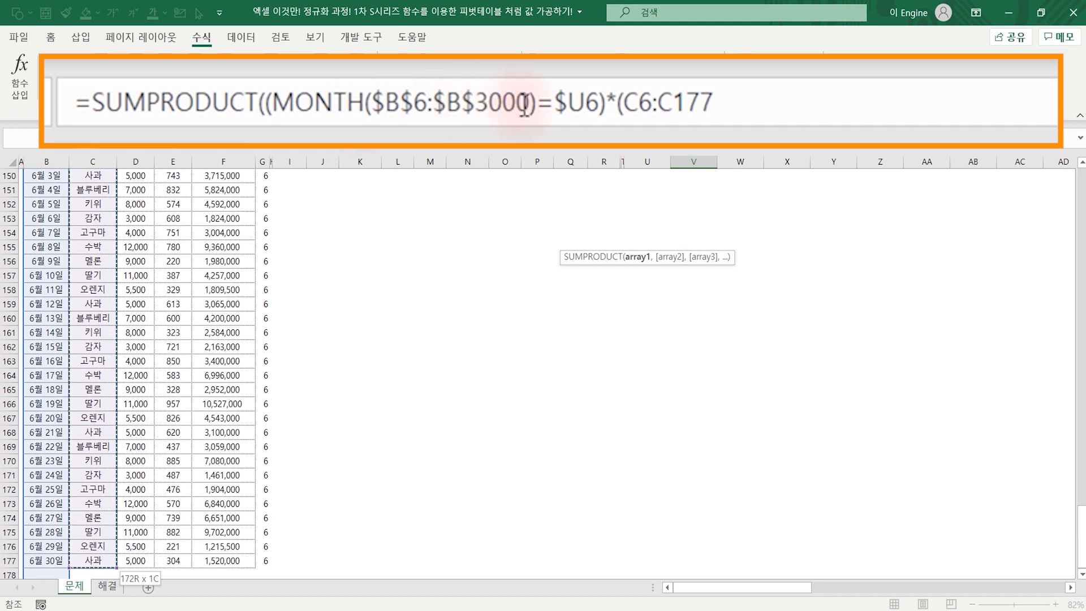
left_click(812, 97)
key("BackSpace")
key("BackSpace")
key("BackSpace")
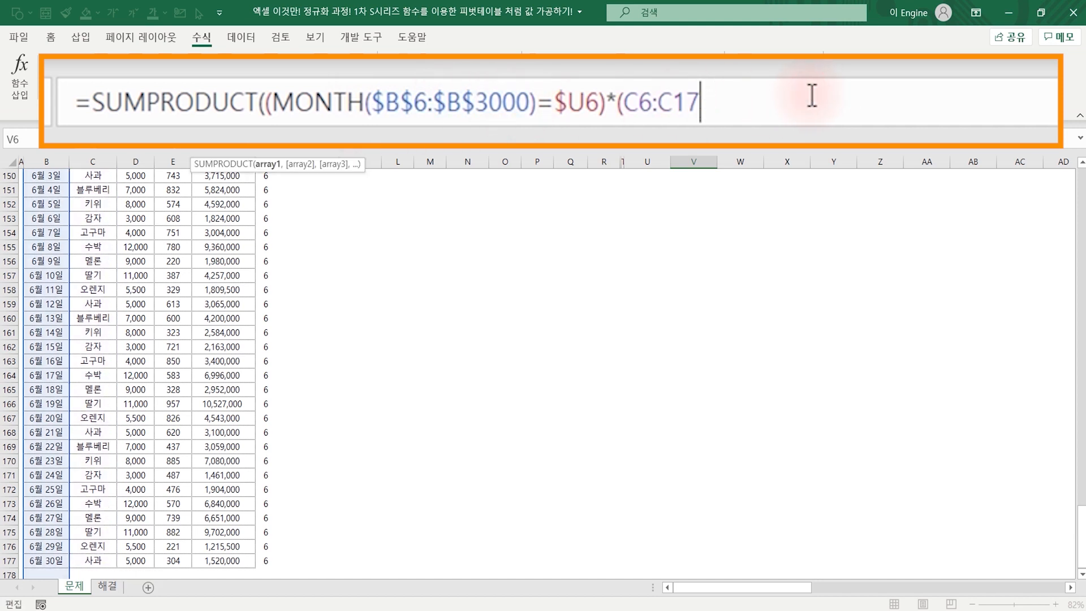
type("3000")
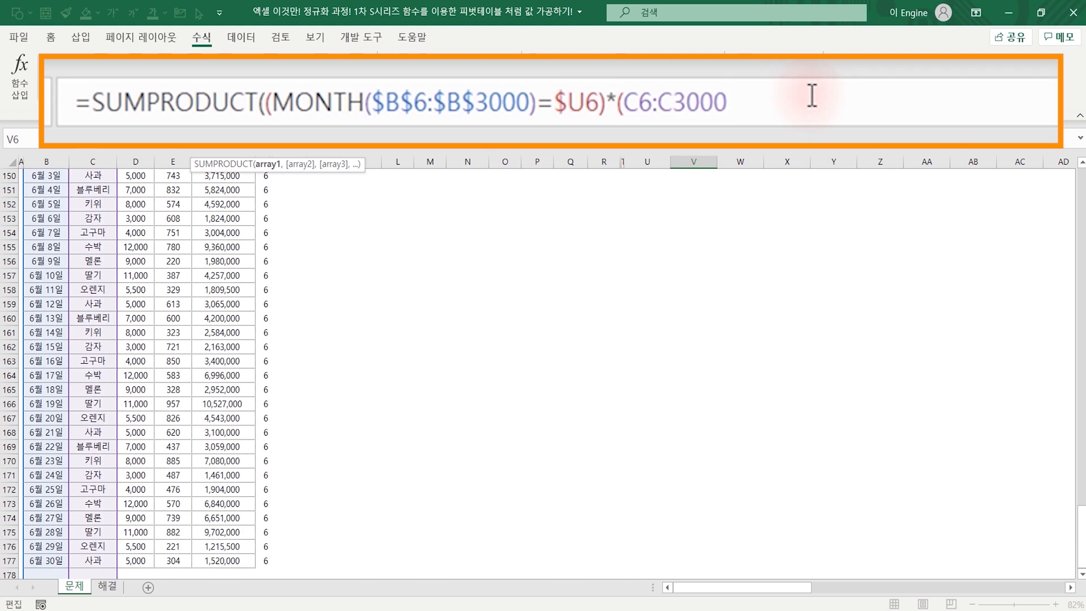
Make the product range in the second condition absolute as $C$6:$C$3000
key("shift+Left")
key("shift+Left")
key("shift+Left")
key("shift+Left")
key("shift+Left")
key("shift+Left")
key("shift+Left")
key("F4")
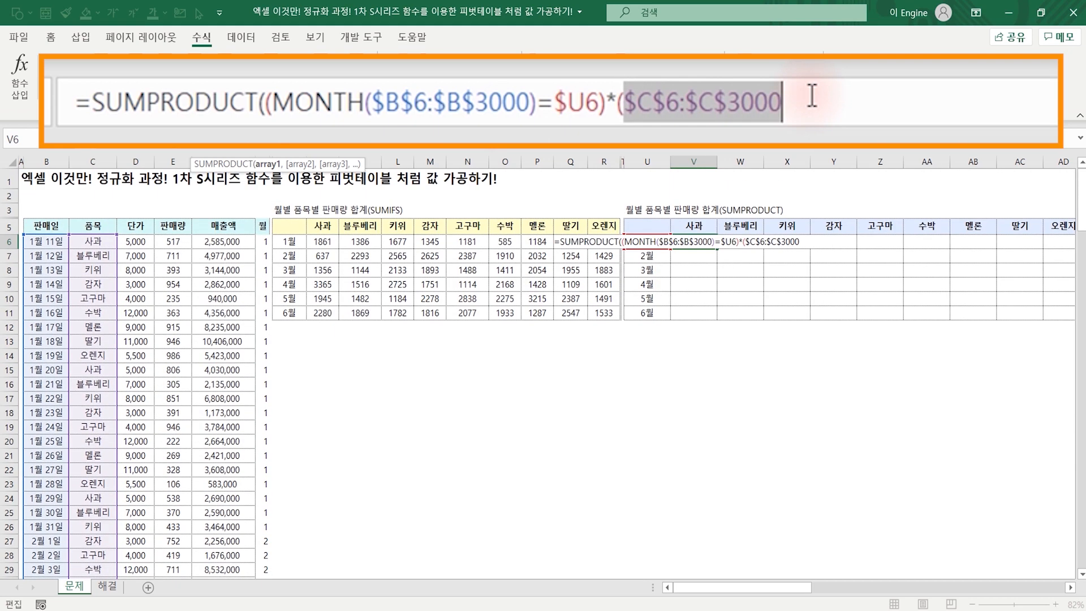
key("End")
Compare the product range with the product header as V$5, close the condition and open a third multiplied term
type("=")
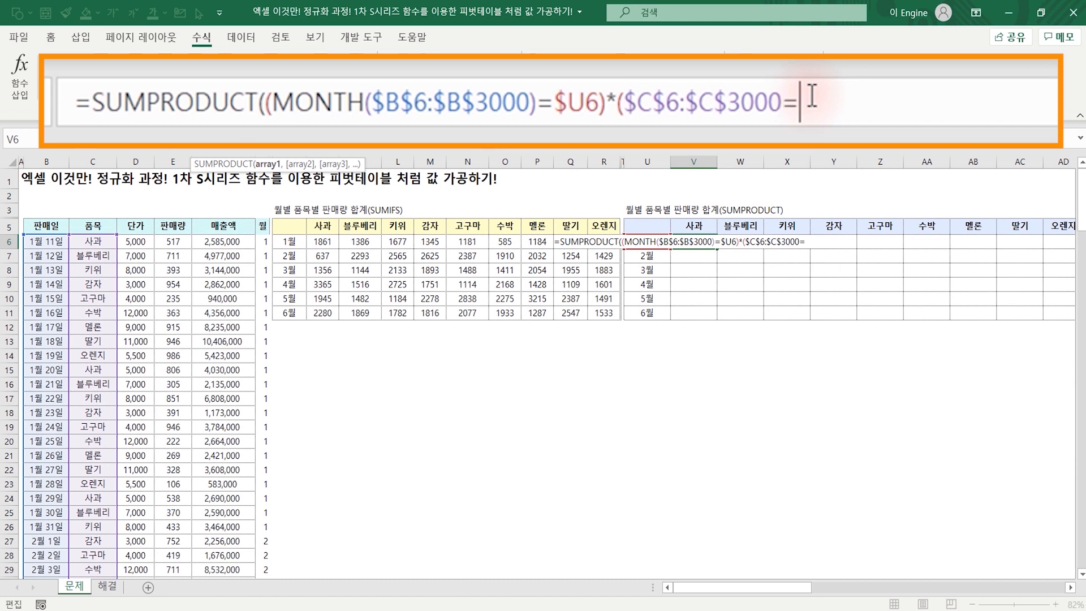
left_click(706, 225)
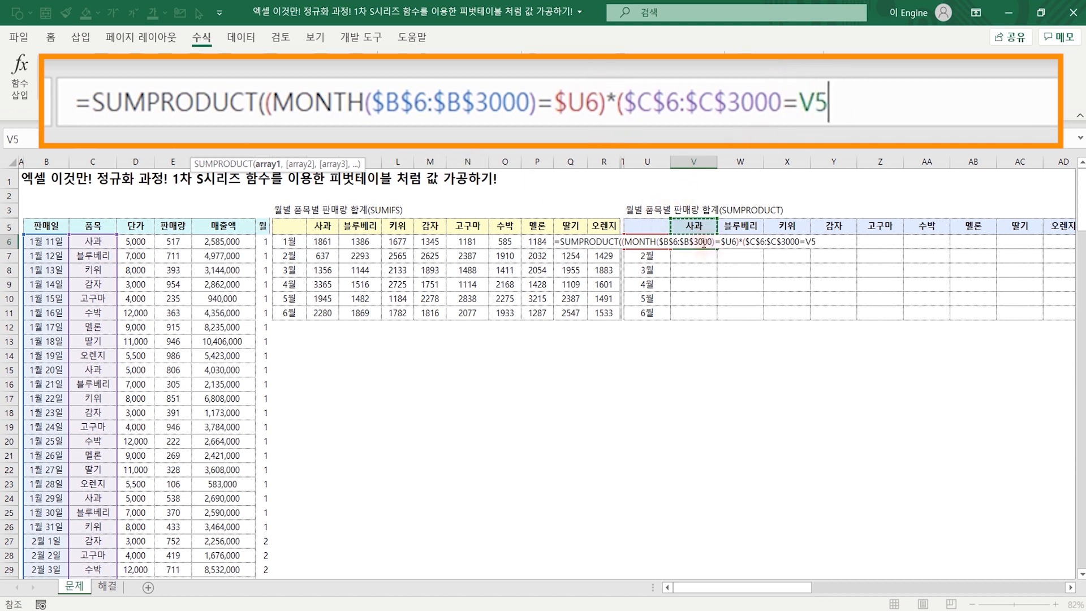
key("F4")
key("F4")
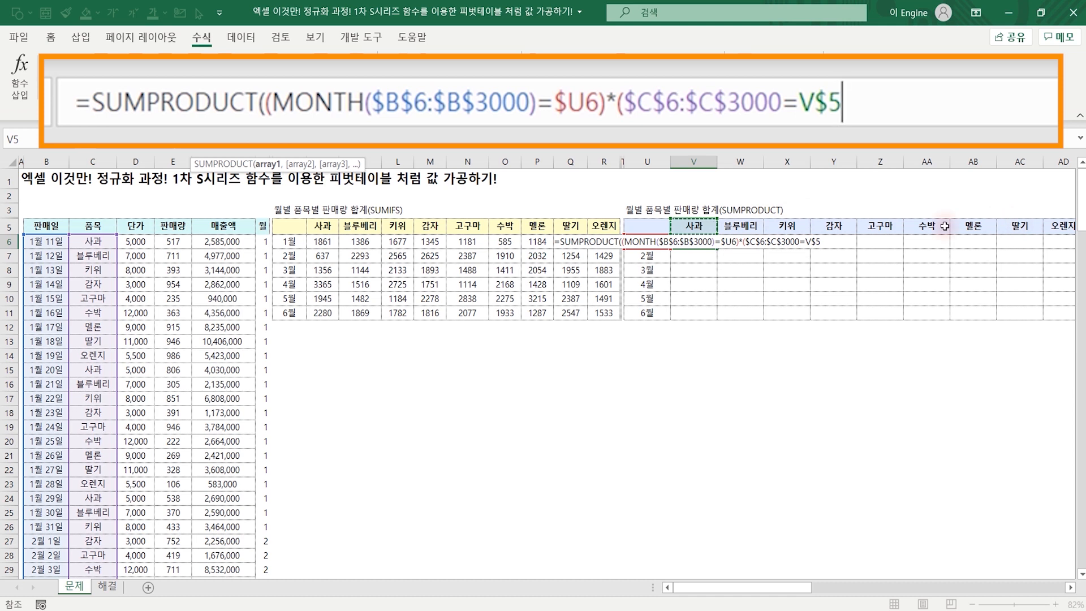
type(")*(")
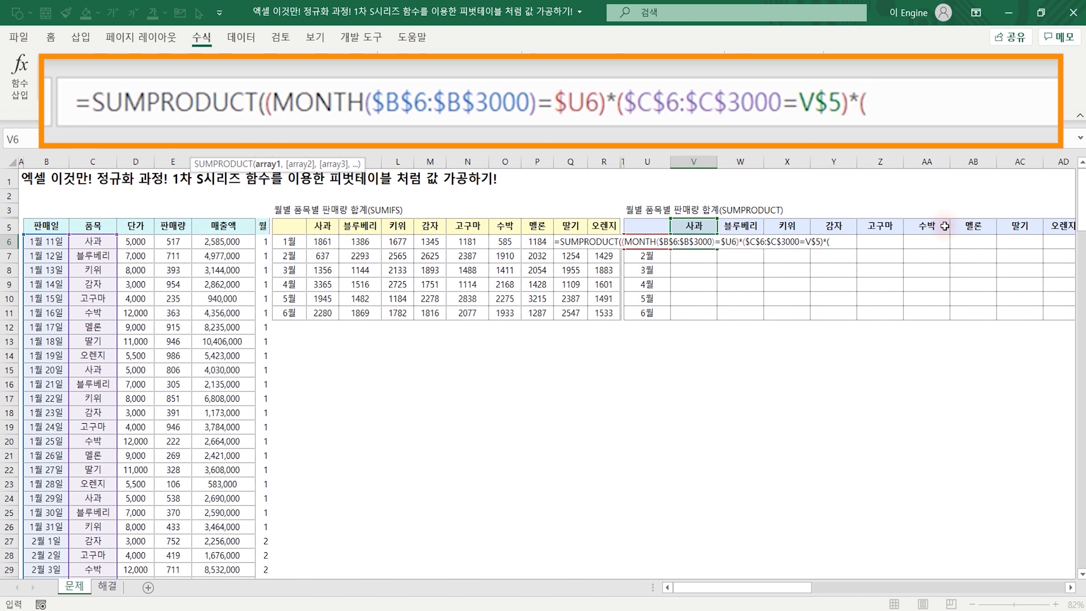
Enter the sales-quantity range as the third term with the absolute reference $E$6:$E$3000, enclosed in parentheses
left_click(172, 241)
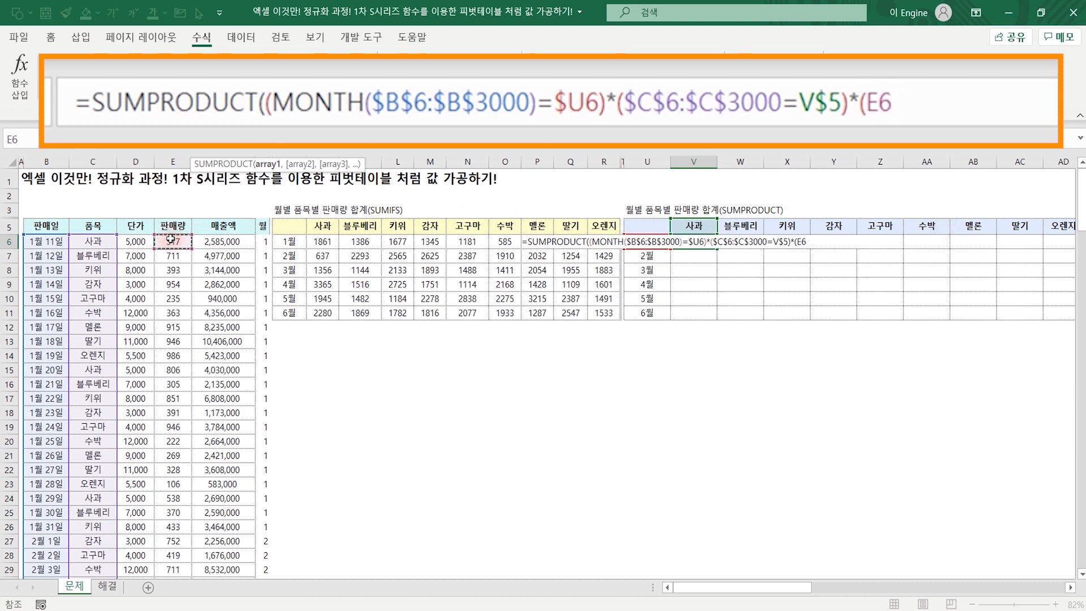
type(":")
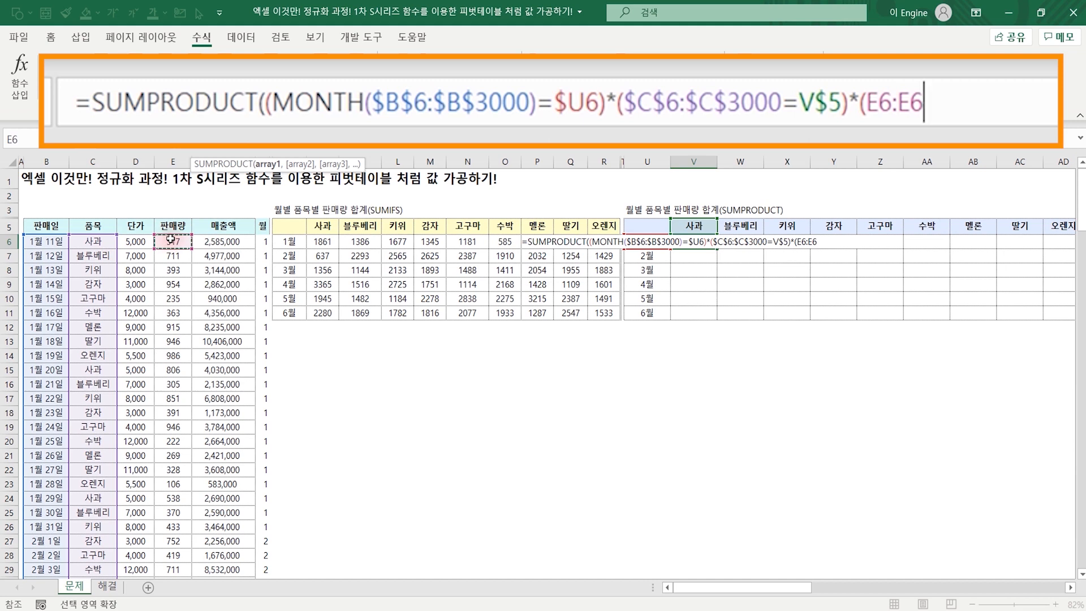
key("F2")
type("E")
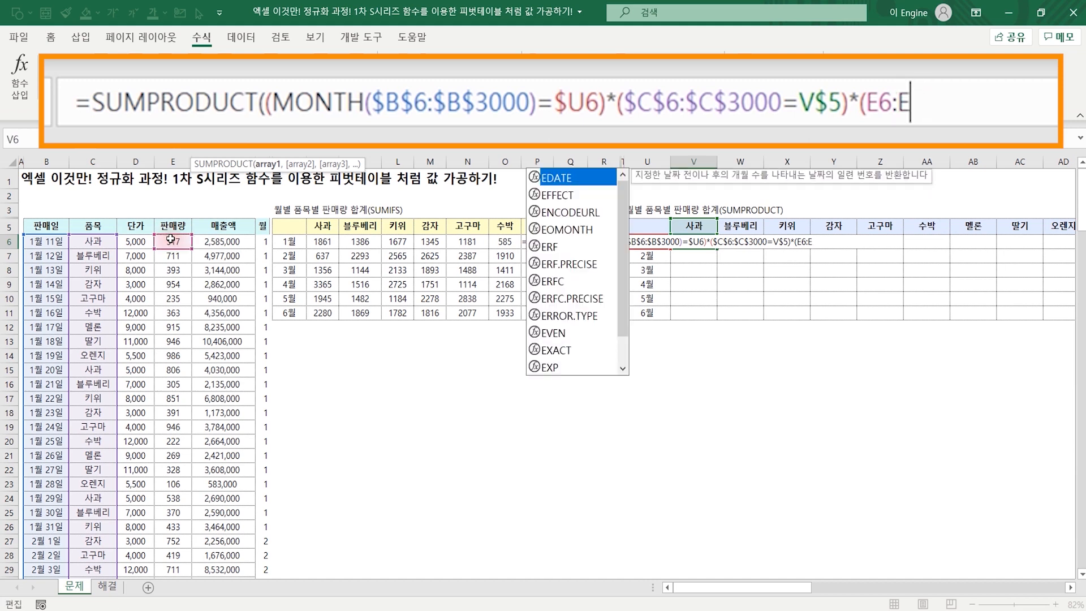
type("3000)")
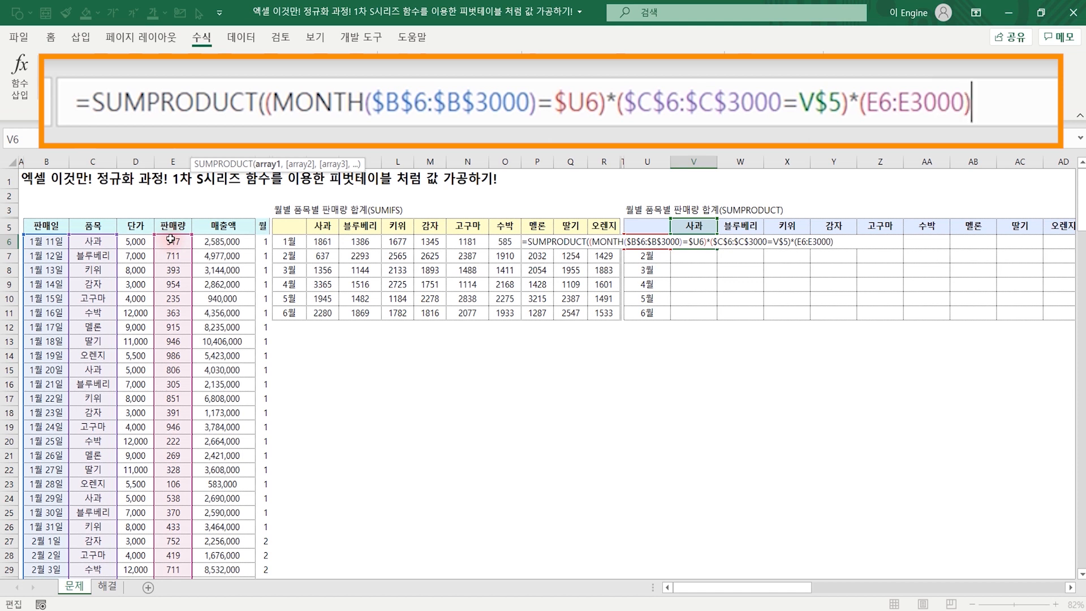
left_click_drag(880, 102, 946, 103)
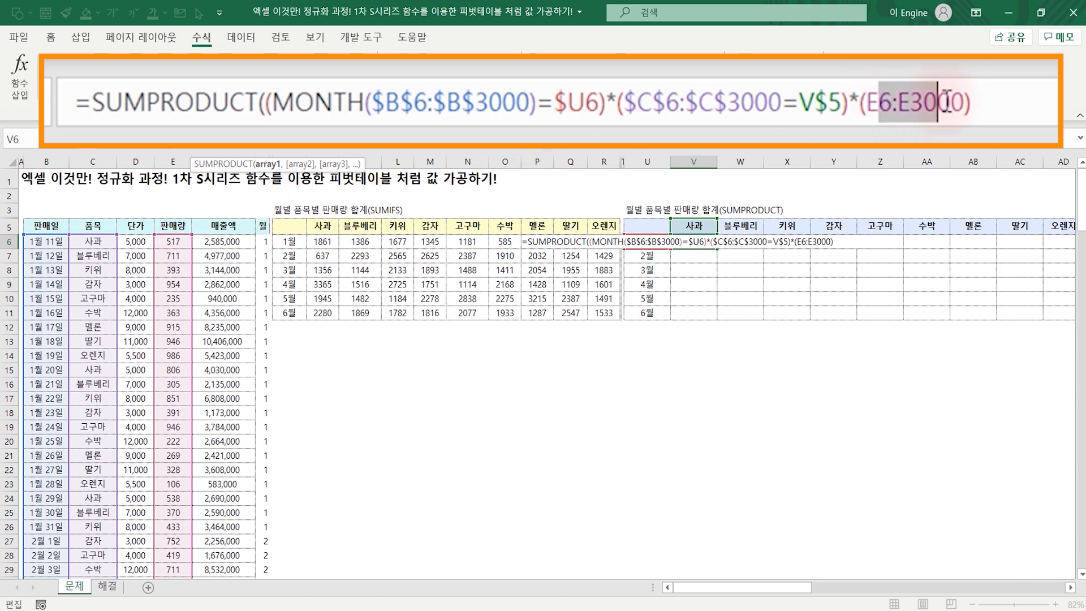
key("F4")
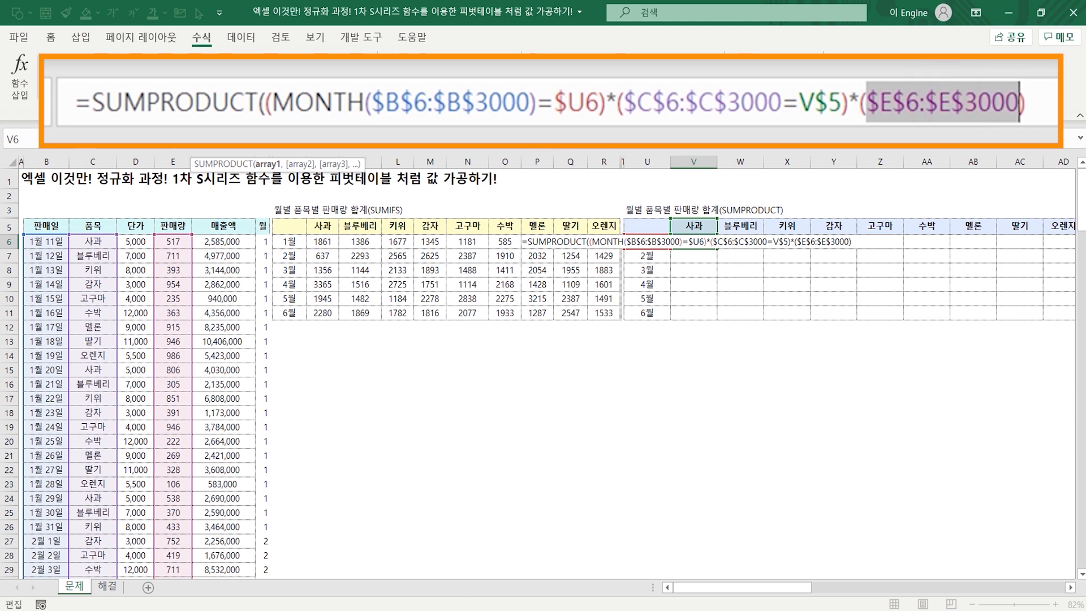
left_click(1026, 102)
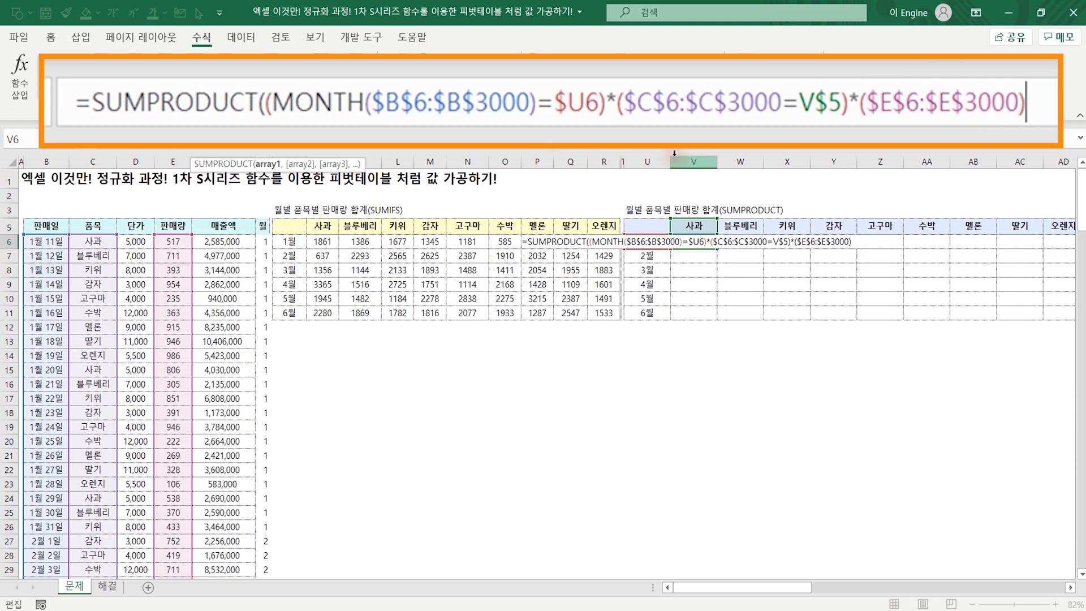
Complete the SUMPRODUCT formula in V6 and fill it down through V11
type(")")
key("ctrl+Return")
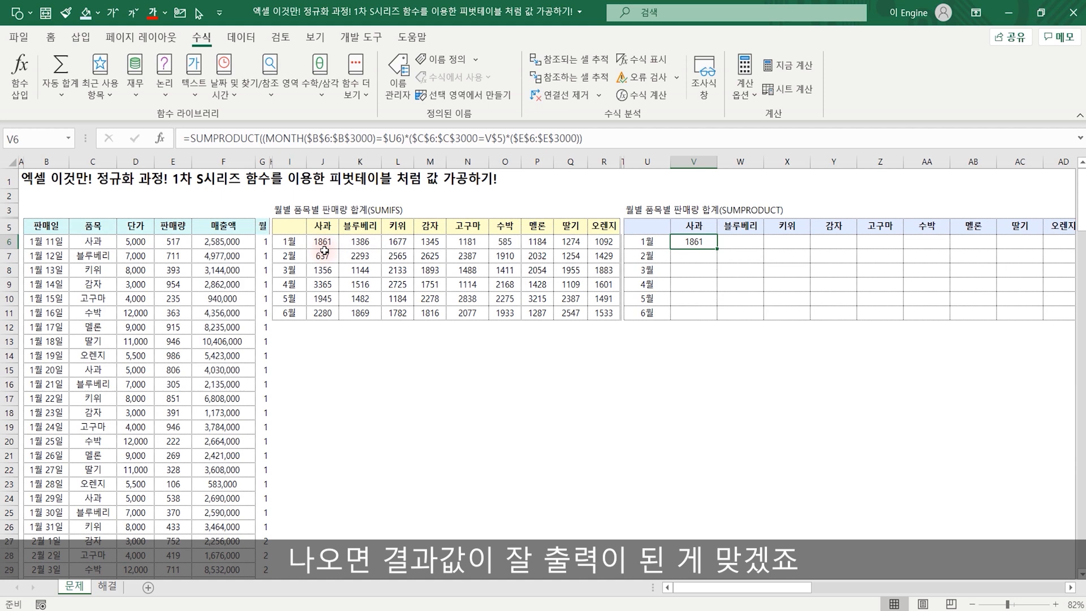
left_click_drag(716, 249, 711, 335)
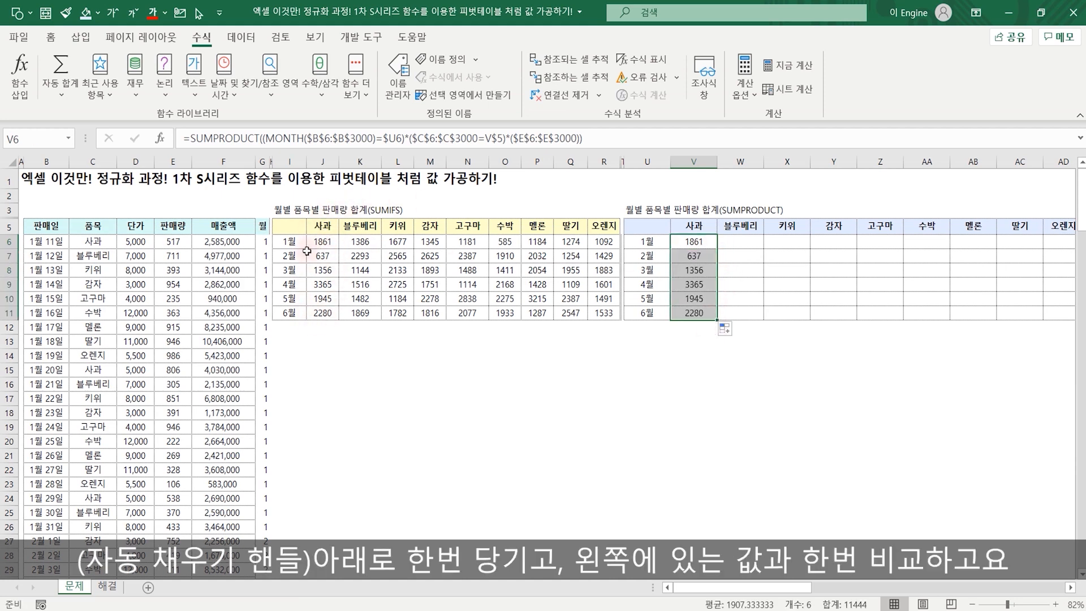
Fill the SUMPRODUCT formulas in V6:V11 across through column AD and compare the first January values with the SUMIFS table
left_click_drag(717, 320, 1069, 320)
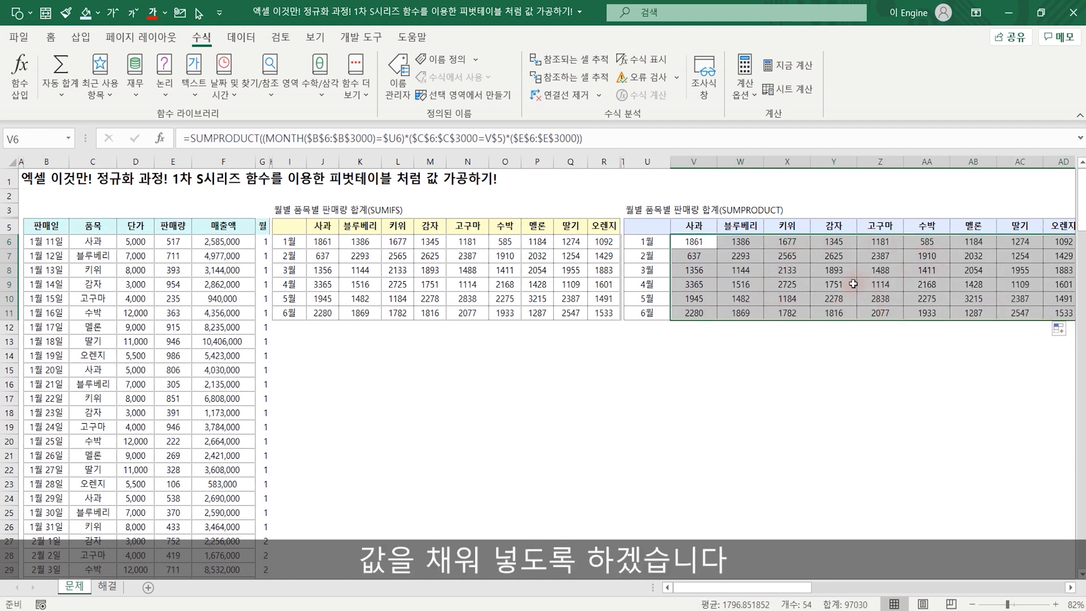
left_click(367, 244)
left_click(746, 239)
left_click(404, 242)
left_click(741, 242)
left_click(786, 242)
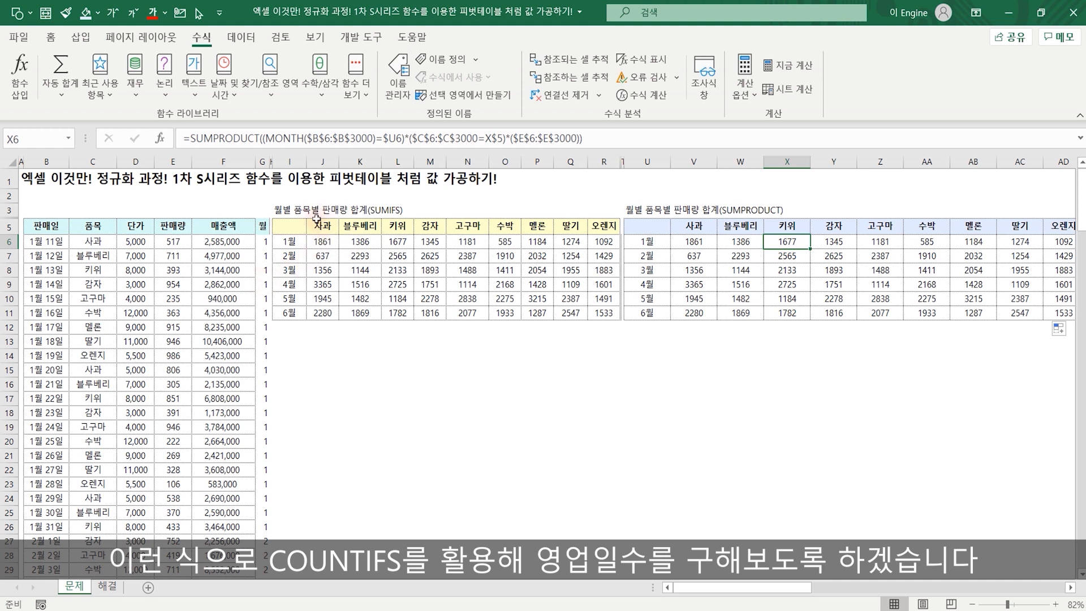
Copy the SUMIFS table's title from I3 to I14
left_click(299, 210)
key("ctrl+c")
left_click(298, 355)
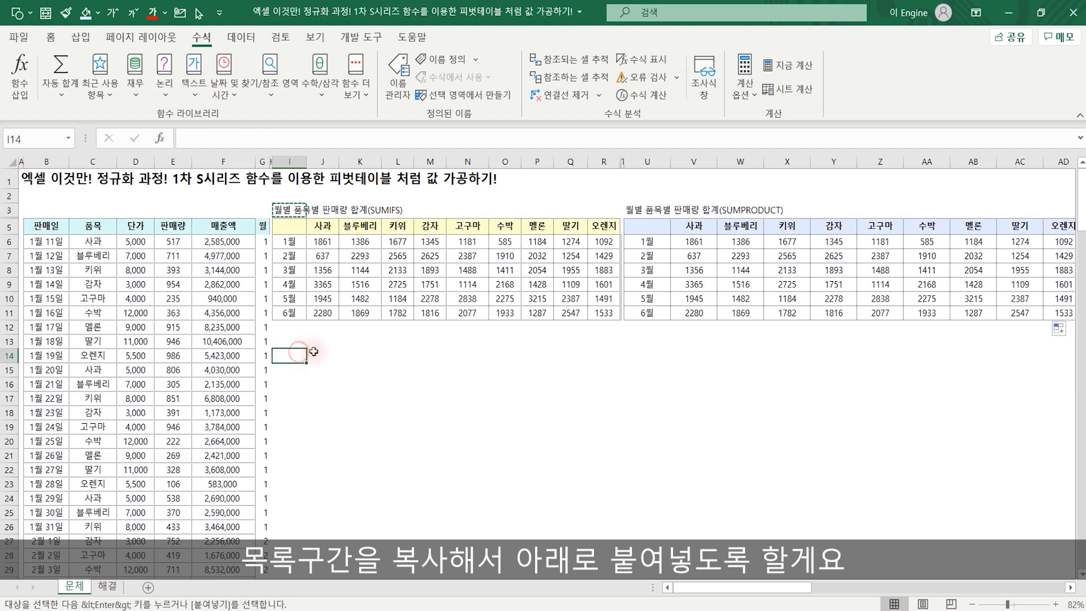
key("ctrl+v")
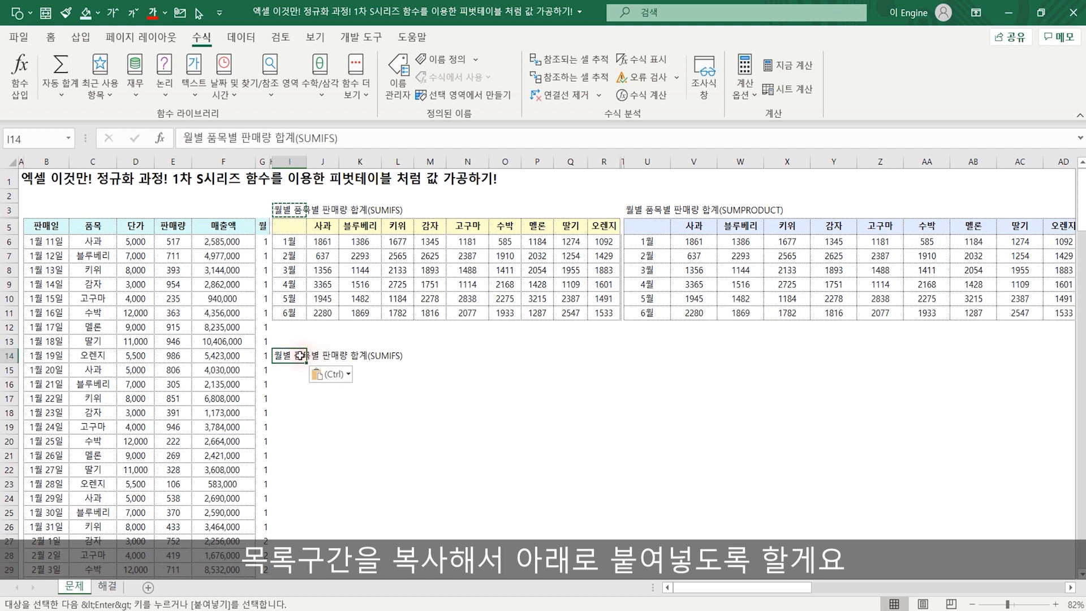
Reword the copied title in I14 so the part before the parentheses reads 월별 품목별 영업일수 합계
key("F2")
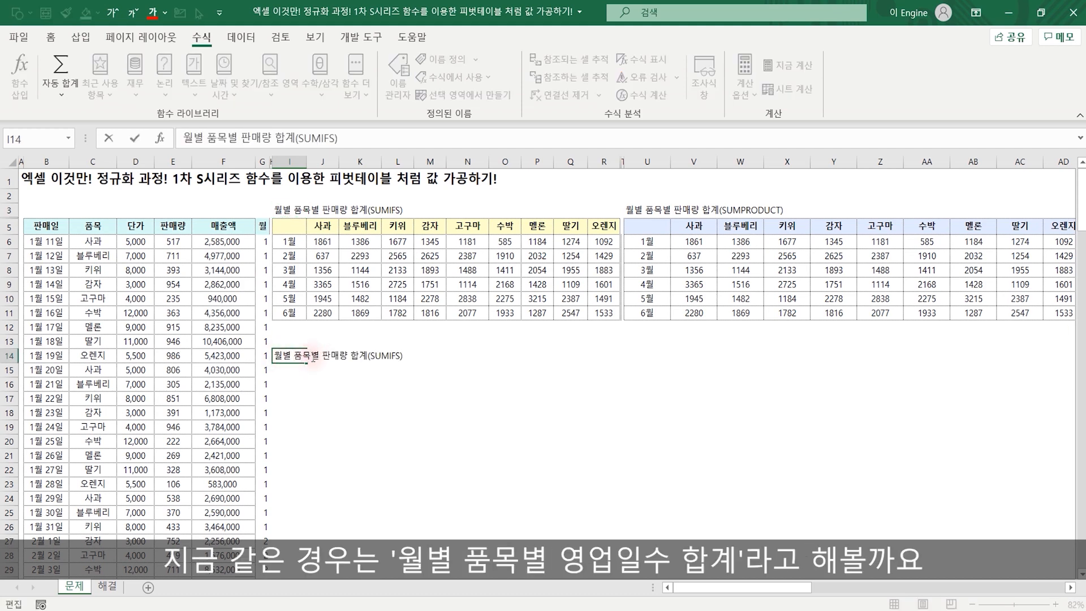
left_click(321, 355)
key("Delete")
key("Delete")
key("Delete")
key("Delete")
key("Delete")
key("Delete")
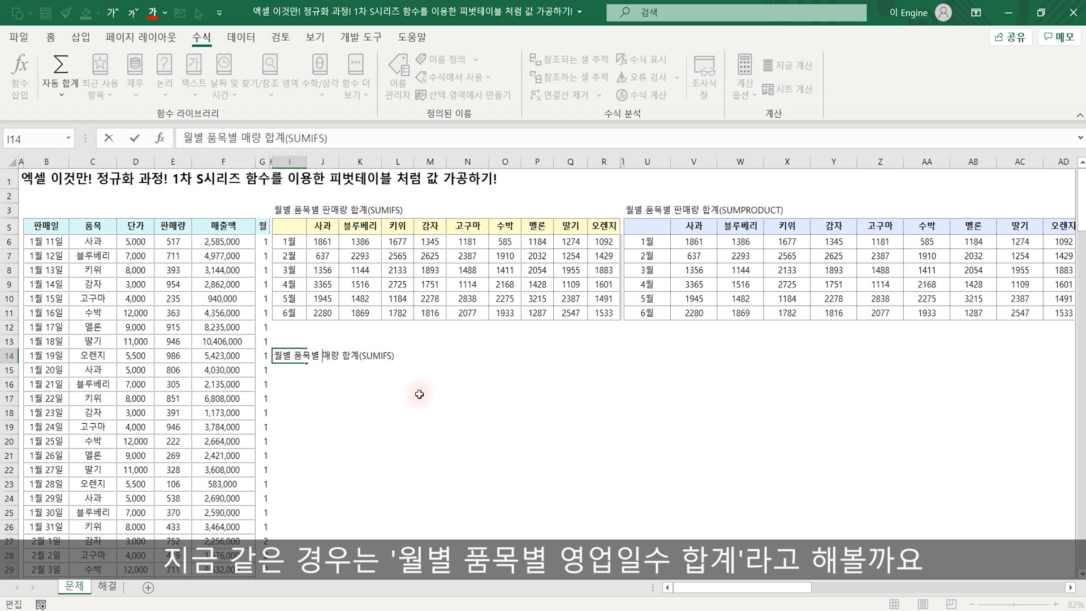
type("영업일수")
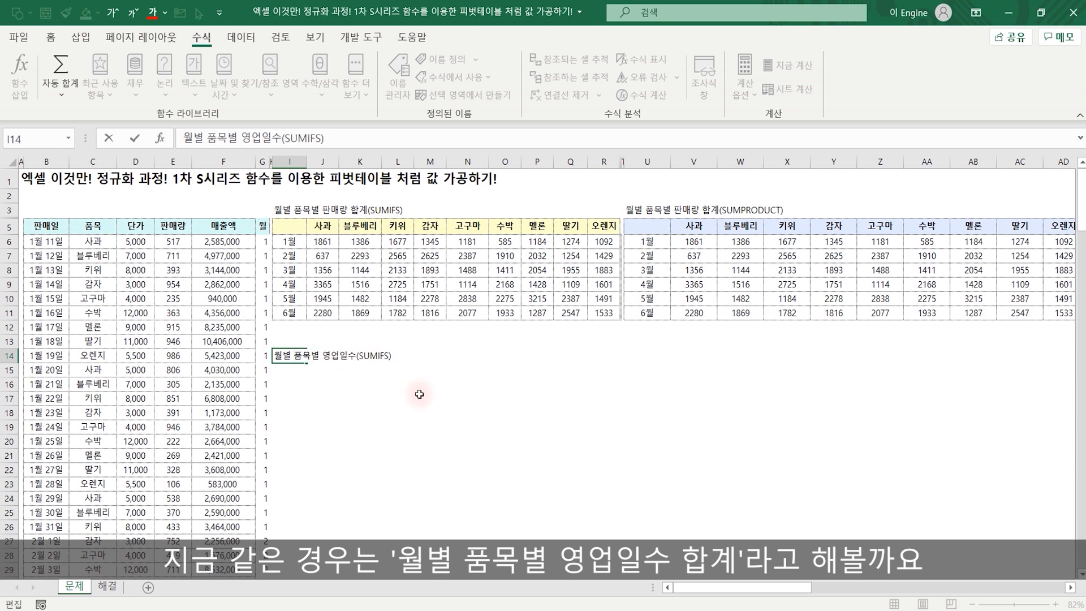
type(" 합ㄱ")
Replace the function name in the parentheses of the I14 title with COUNTIFS
key("Right")
key("Right")
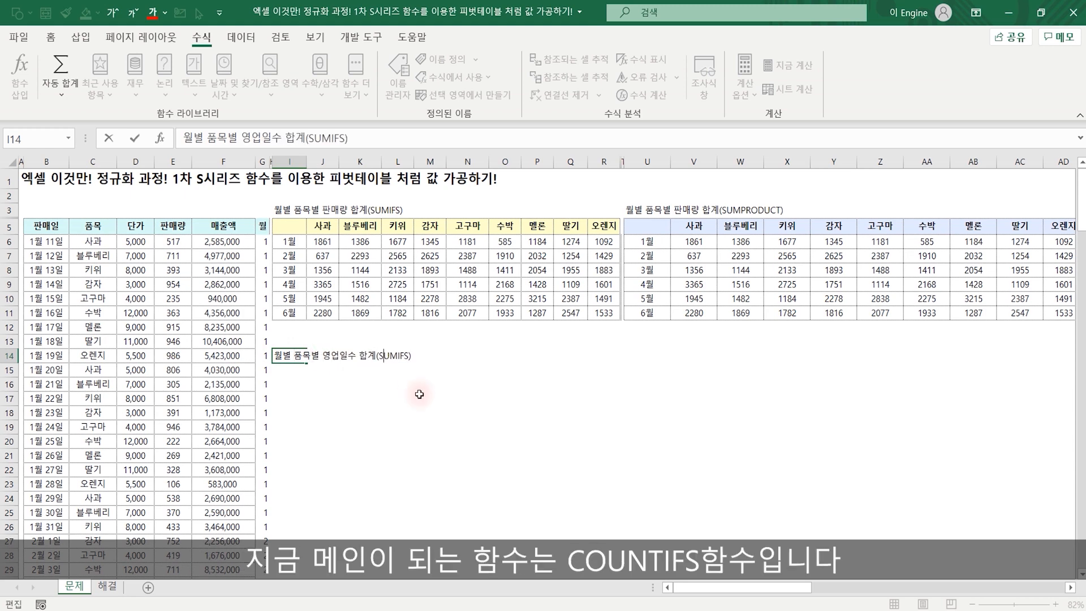
key("Delete")
key("Delete")
key("Delete")
key("Delete")
key("Delete")
key("Delete")
type("COUNTIF")
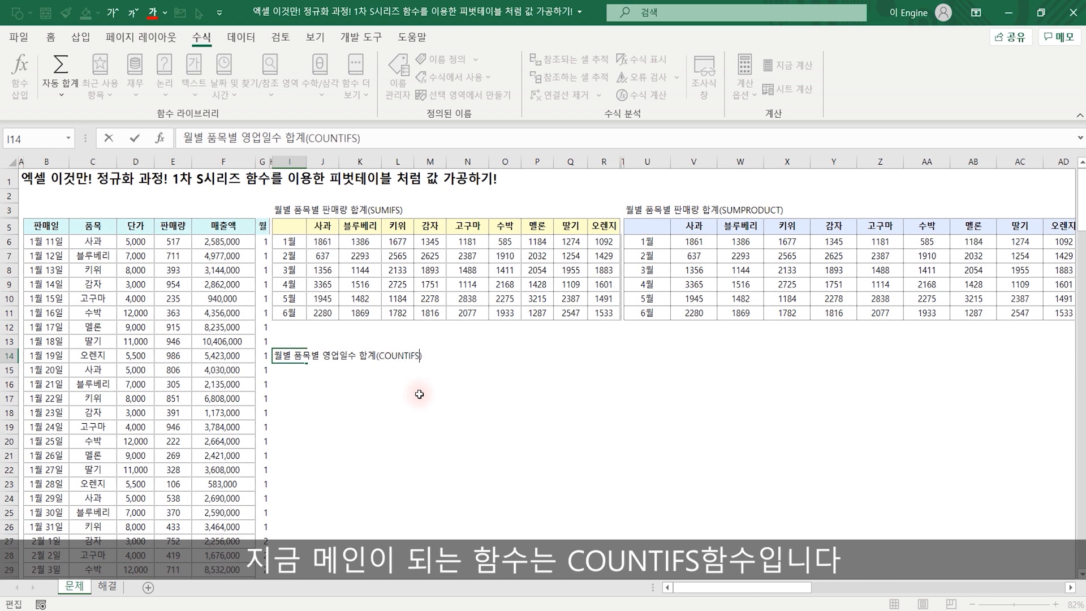
key("Return")
Copy the SUMIFS table I5:R11 to I15 and clear the copied values in J16:R21
left_click_drag(289, 226, 601, 311)
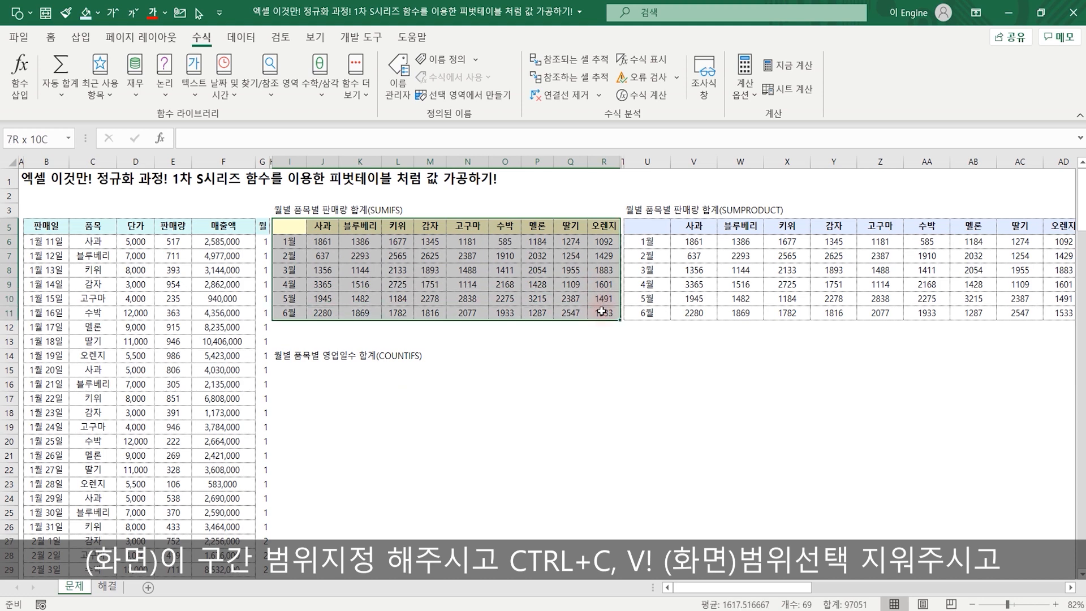
key("ctrl+c")
left_click(289, 369)
key("ctrl+v")
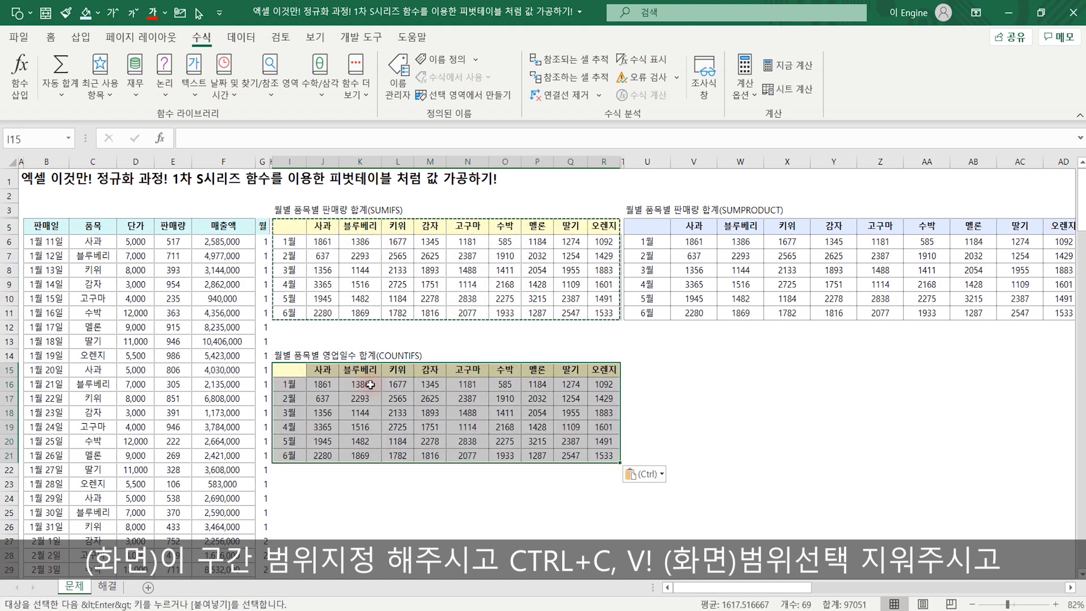
left_click_drag(325, 385, 612, 465)
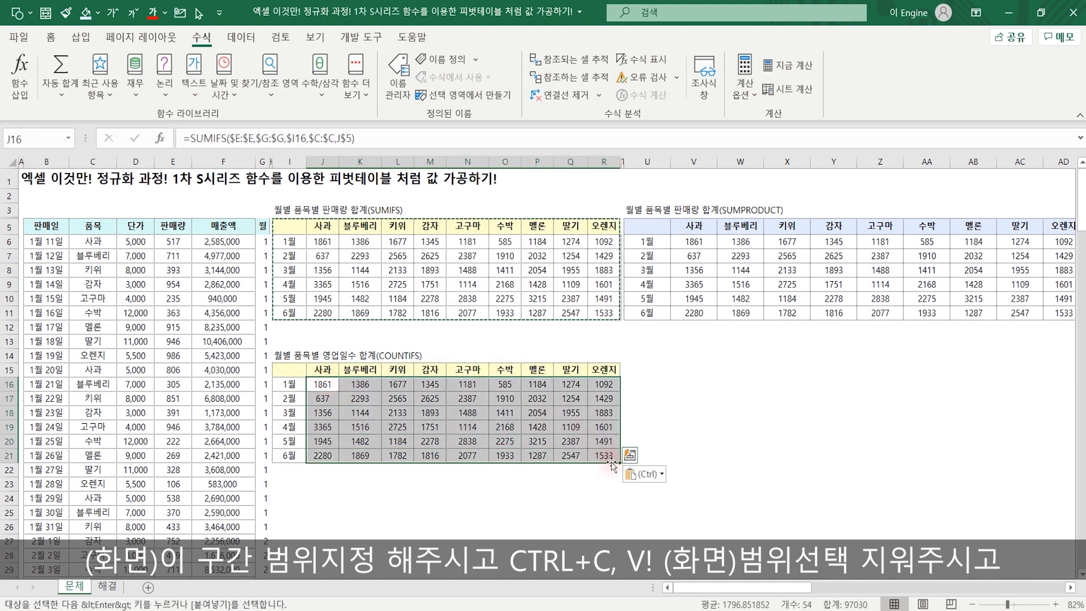
key("Escape")
key("Delete")
Change the fill of the copied table's header row I15:R15 to a light pink
left_click_drag(289, 369, 599, 371)
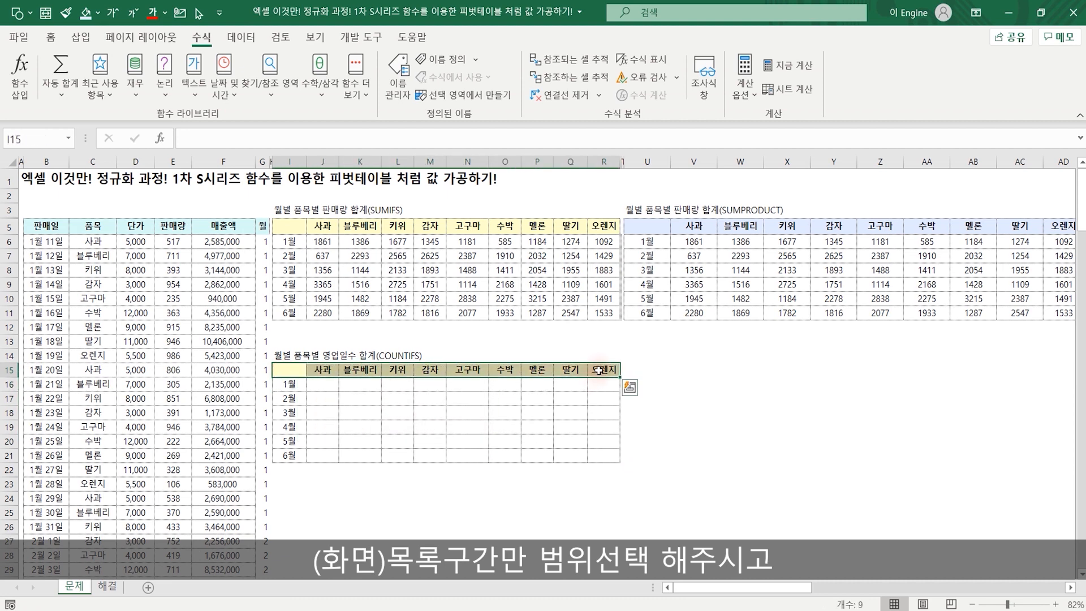
left_click(50, 37)
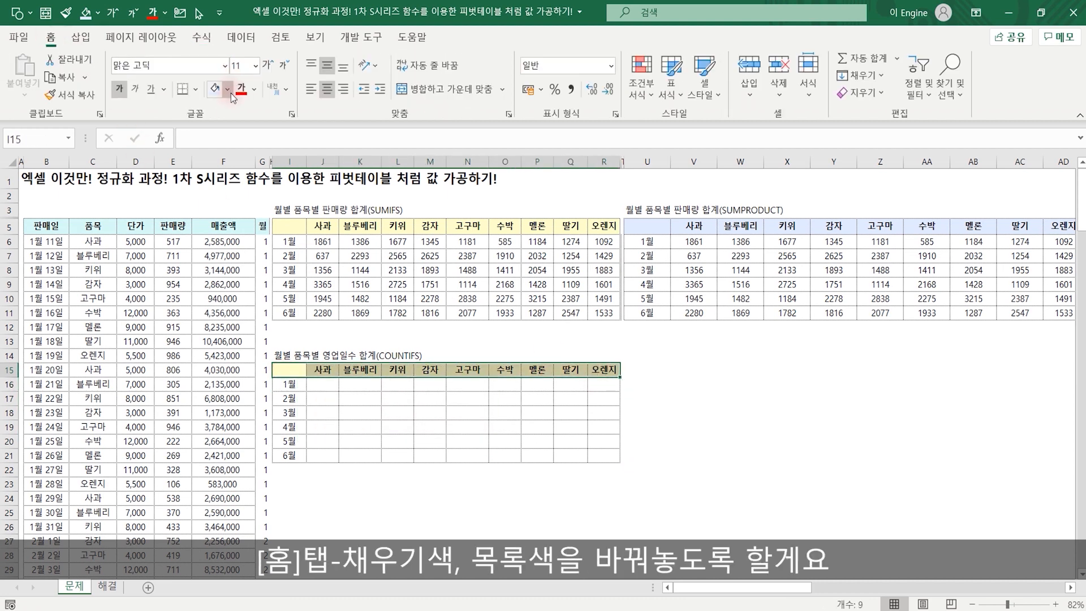
left_click(231, 94)
left_click(246, 270)
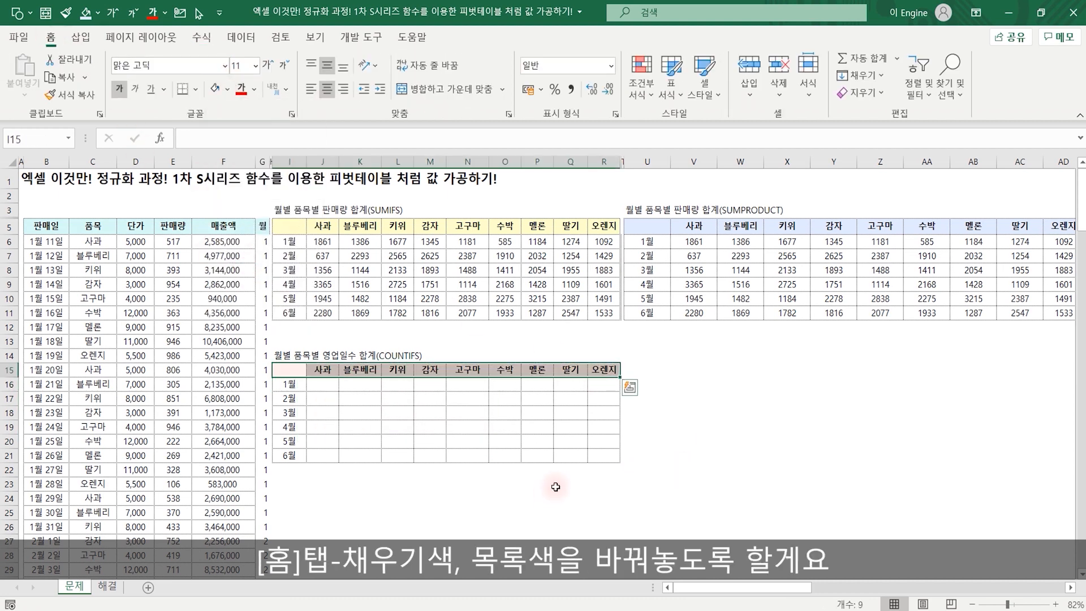
left_click(506, 485)
Start a COUNTIFS formula in J16 with the month column as the absolute first criteria range $G:$G
left_click(326, 387)
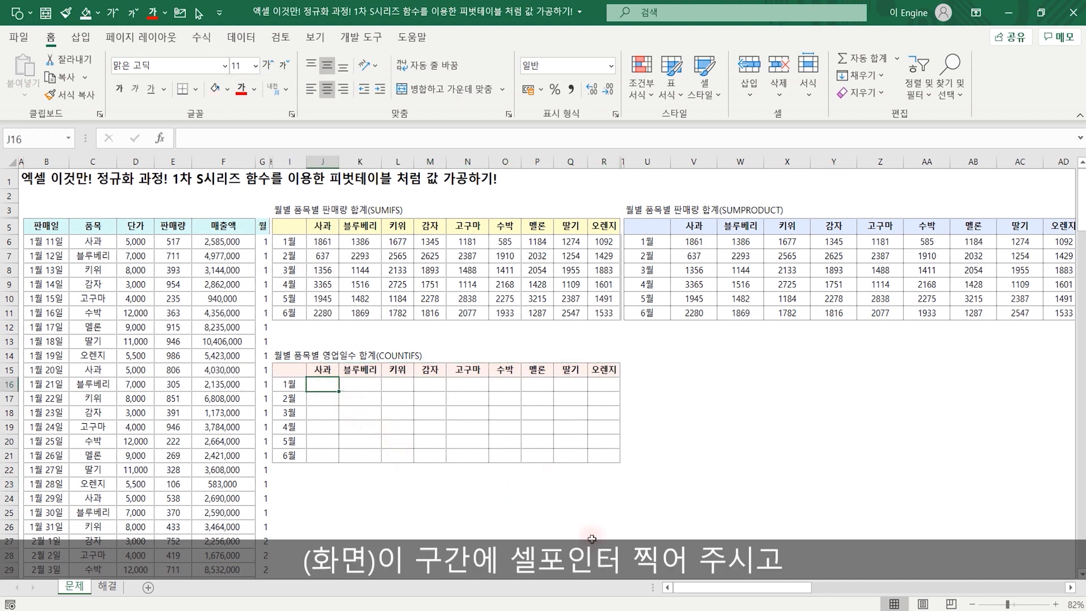
type("=")
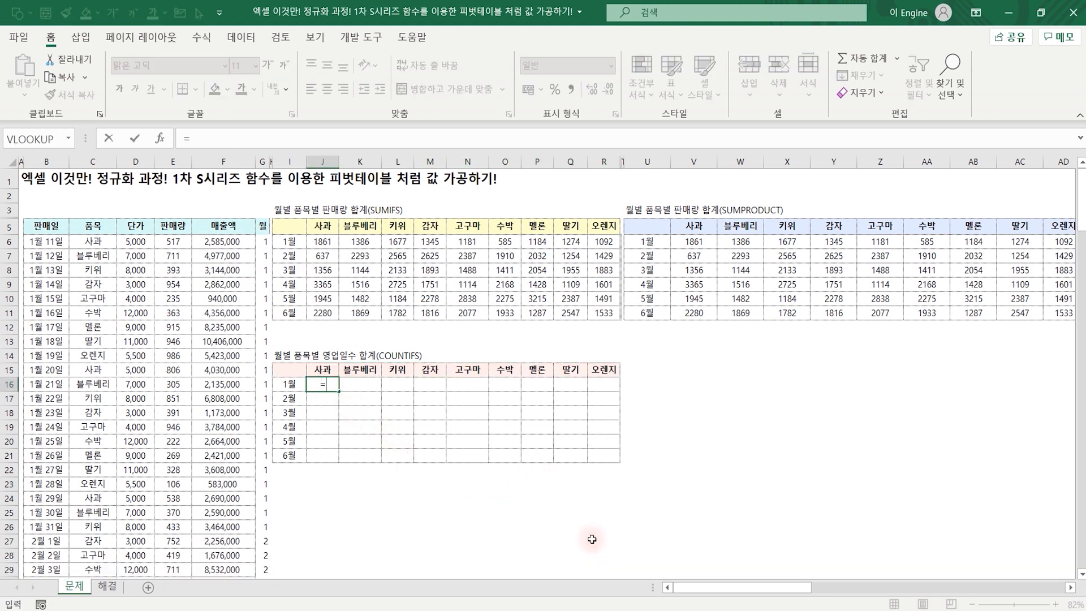
key("Escape")
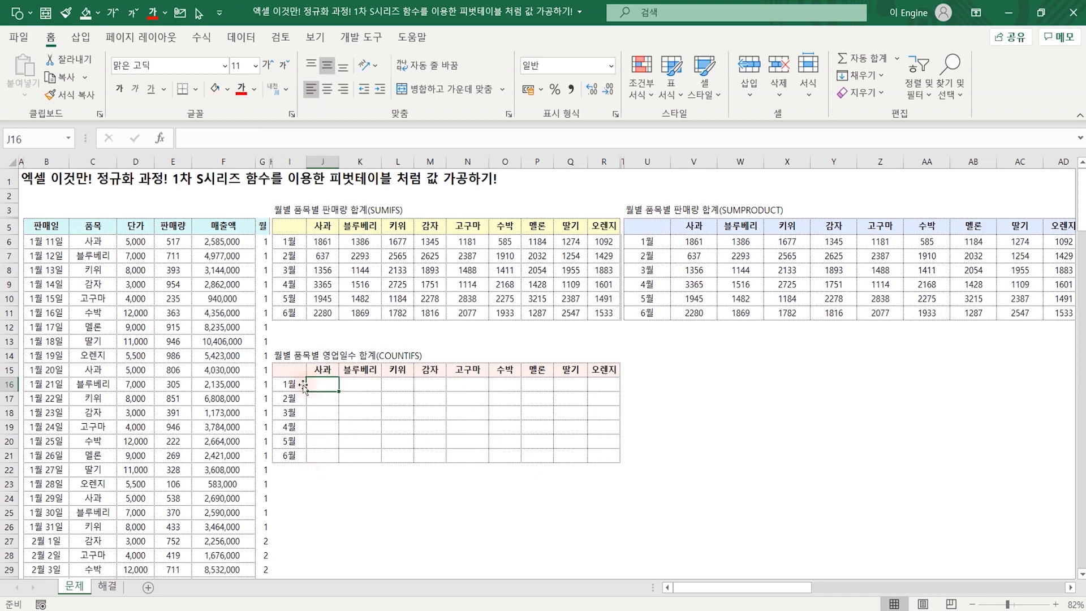
type("=COUNTIFS(")
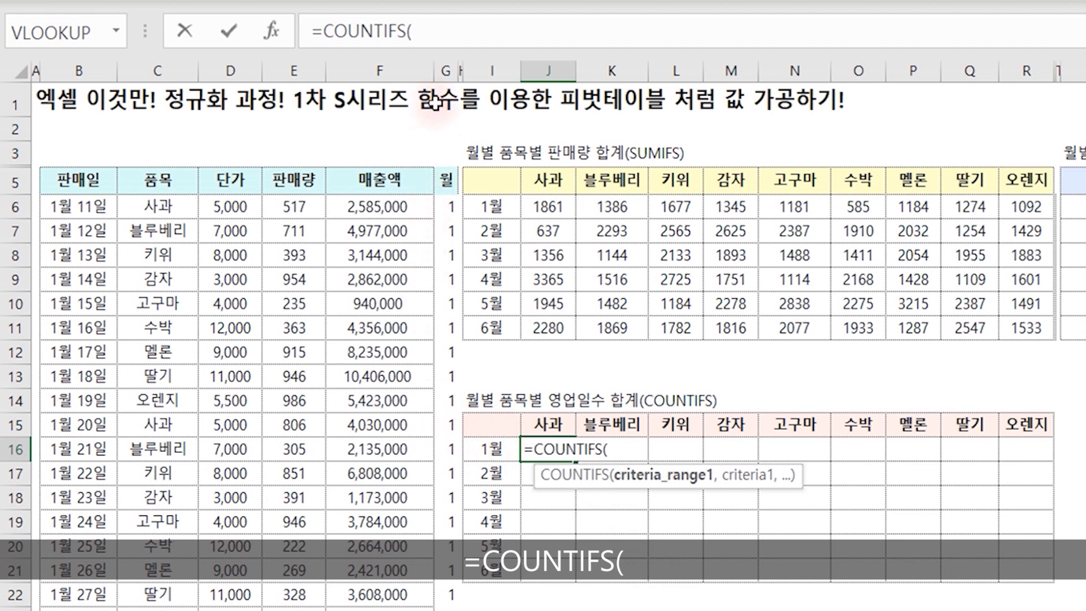
left_click(446, 71)
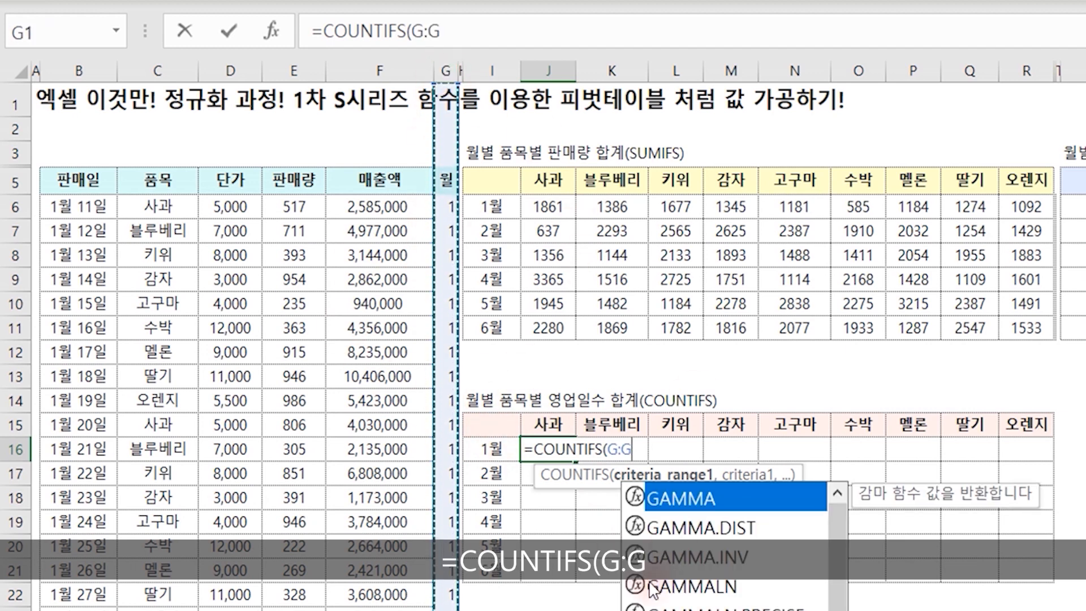
key("F4")
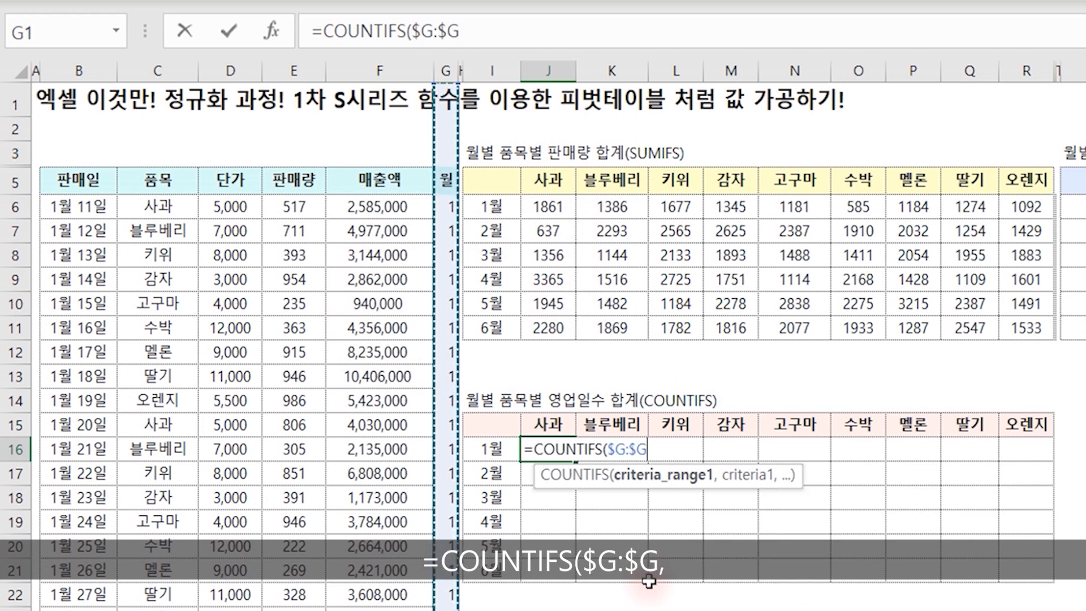
Set the first criterion to the 1월 row label with only its column locked, as $I16
type(",")
key("Left")
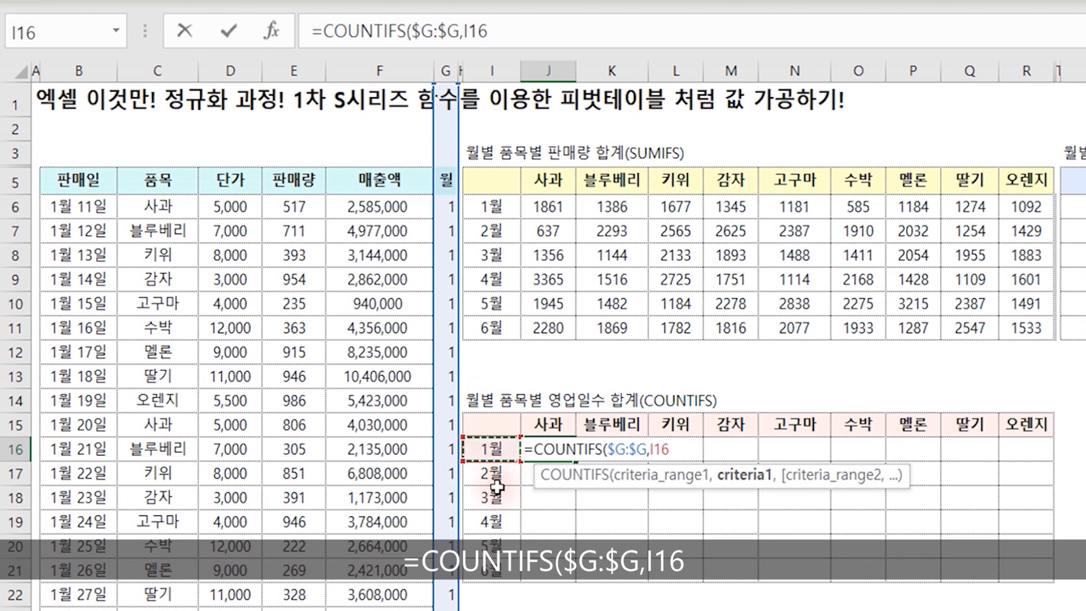
key("F4")
key("F4")
key("F4")
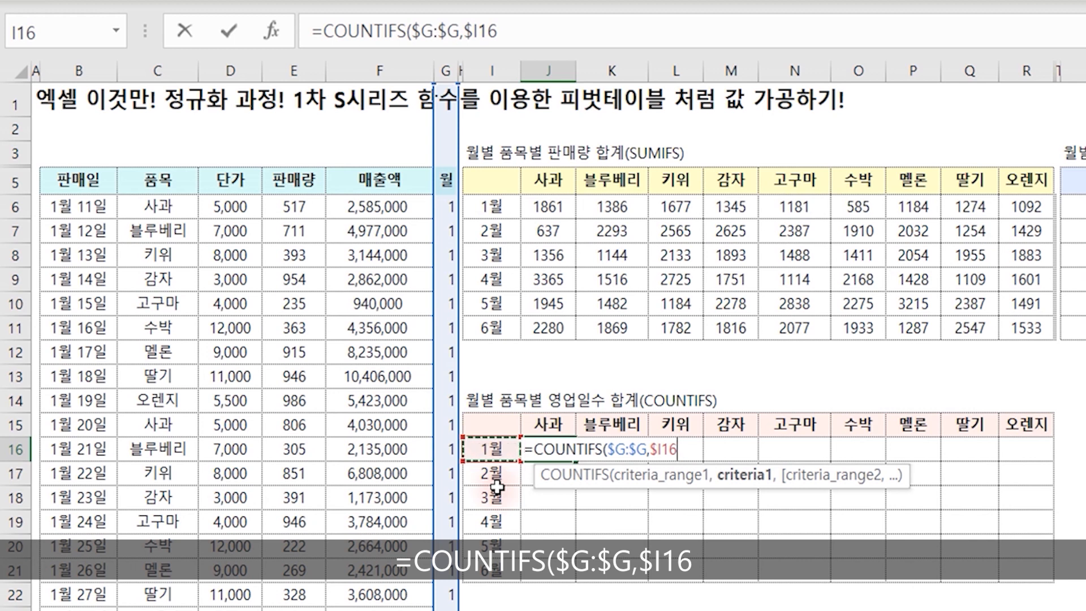
Add the product column as the second criteria range with the absolute reference $C:$C
type(",")
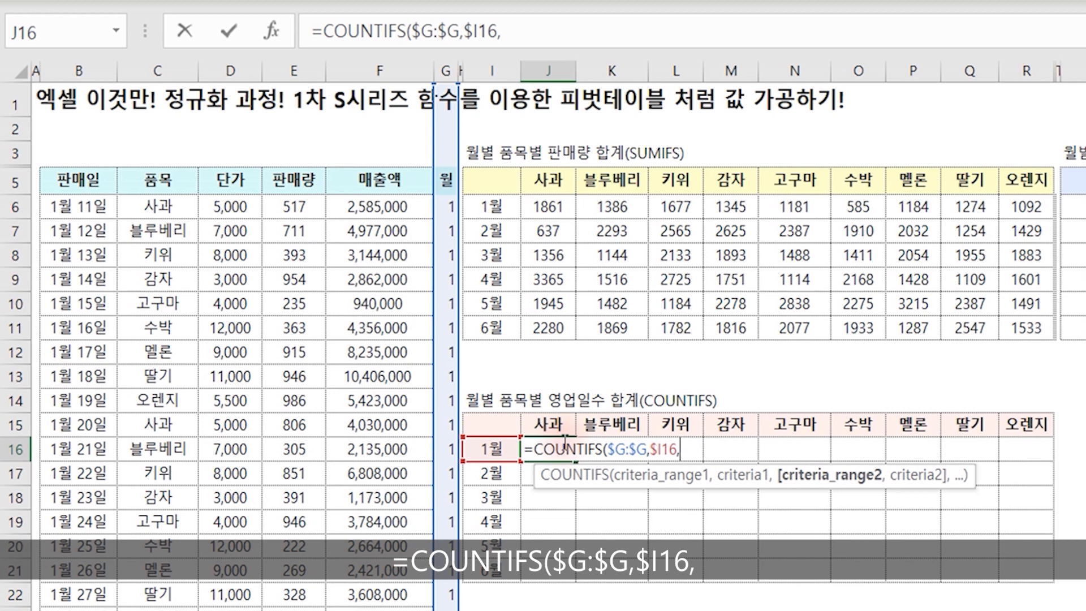
left_click(158, 71)
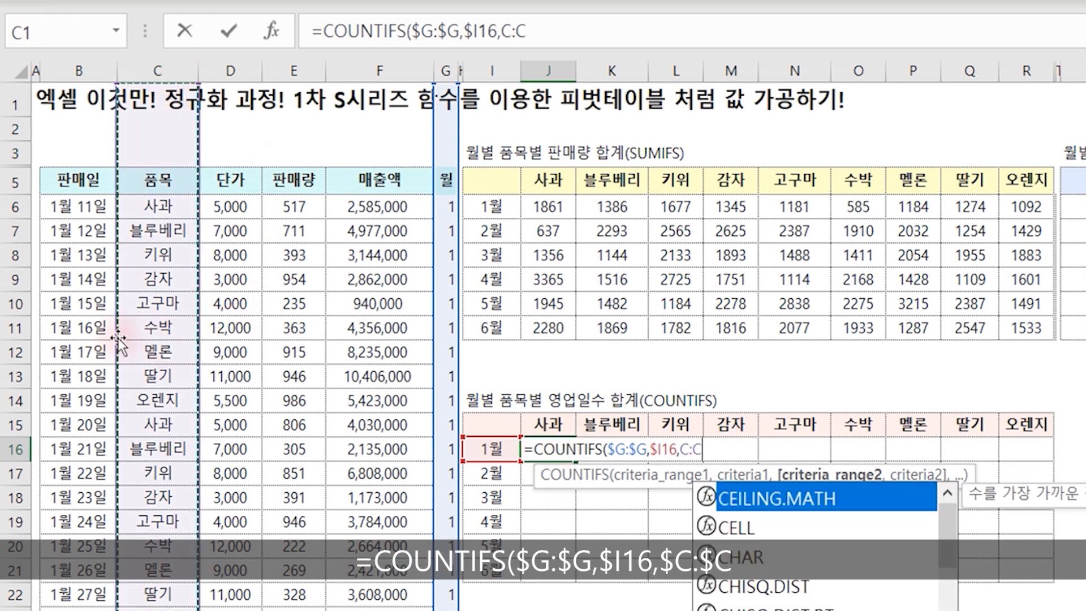
key("F4")
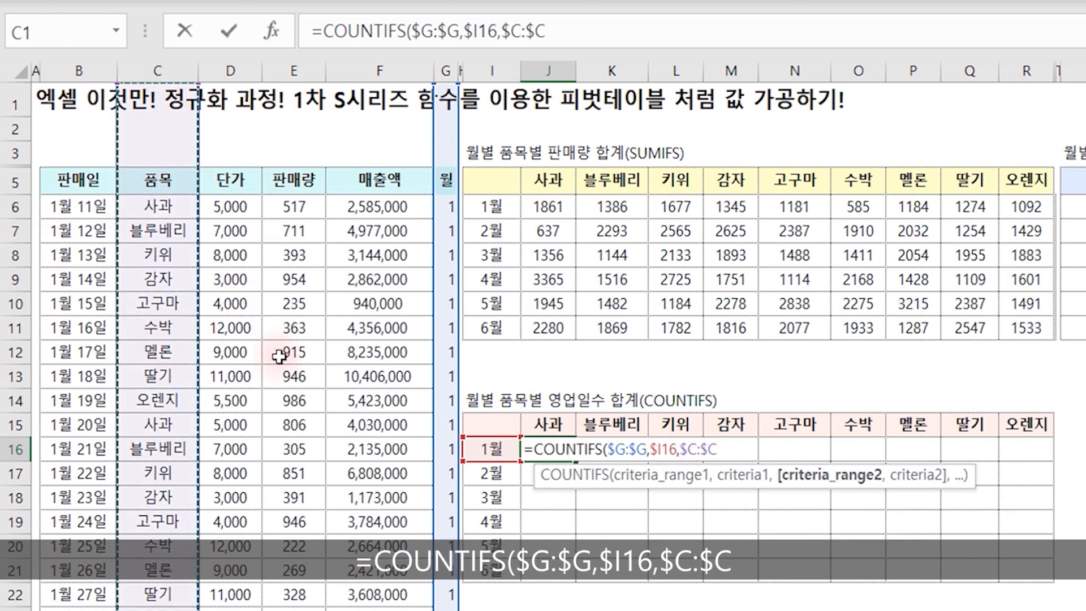
type(",")
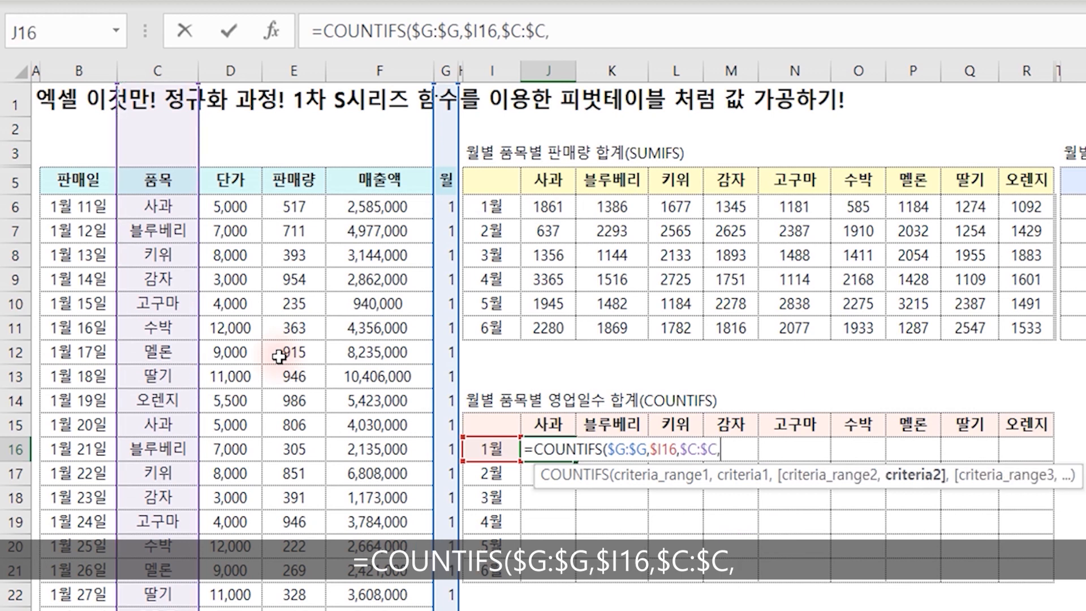
Set the second criterion to the 사과 header as J$15 and complete the COUNTIFS formula in J16
left_click(553, 422)
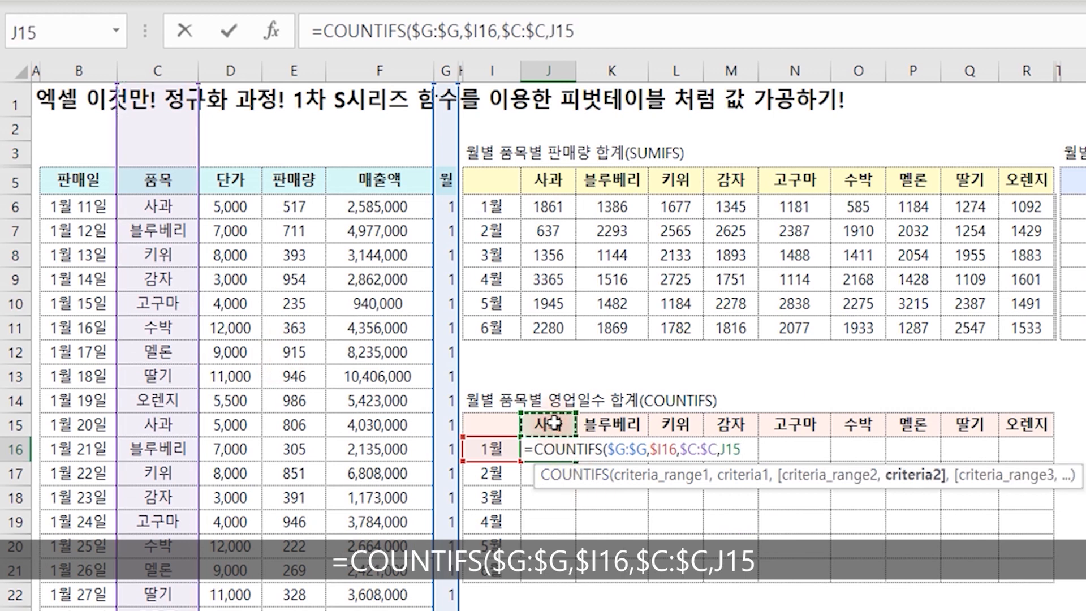
key("F4")
key("F4")
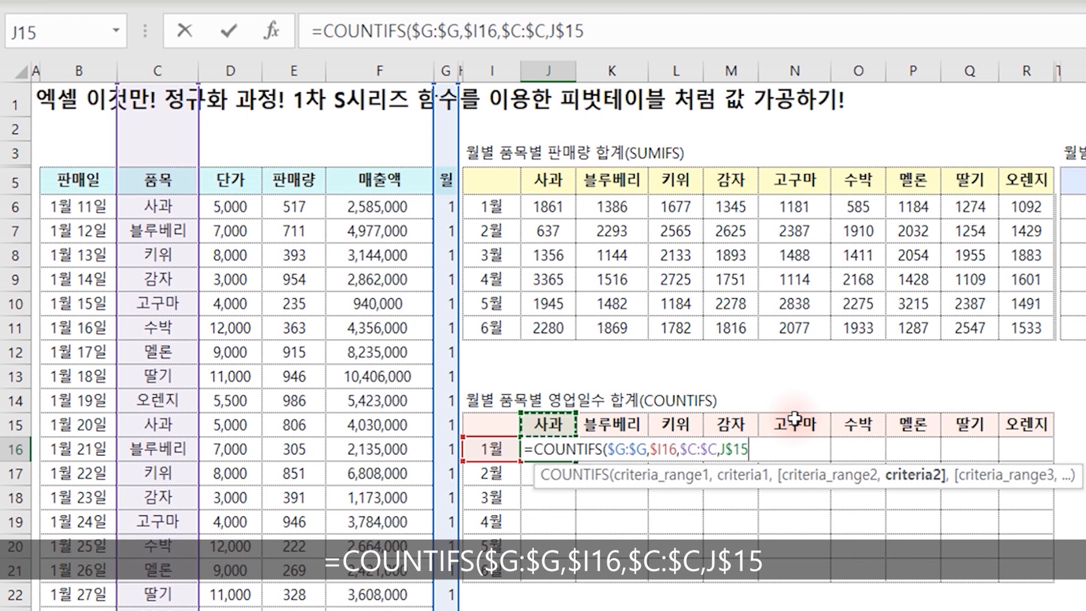
type(")")
key("Return")
key("Up")
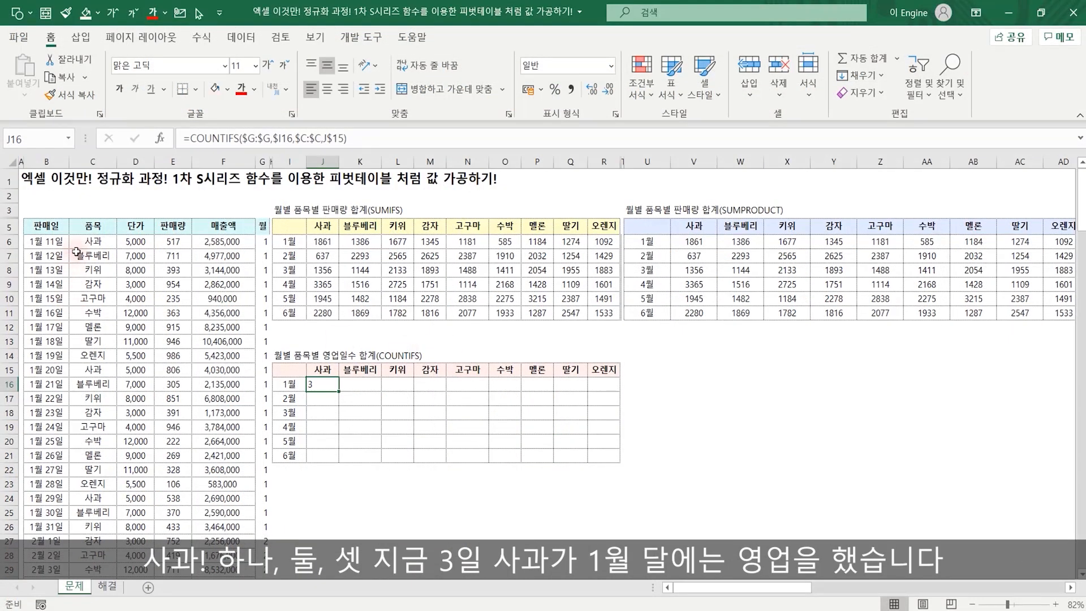
Select the January 사과 entries in C6, C15 and C24 together to check the count in J16
left_click(157, 207)
left_click(95, 371, "ctrl")
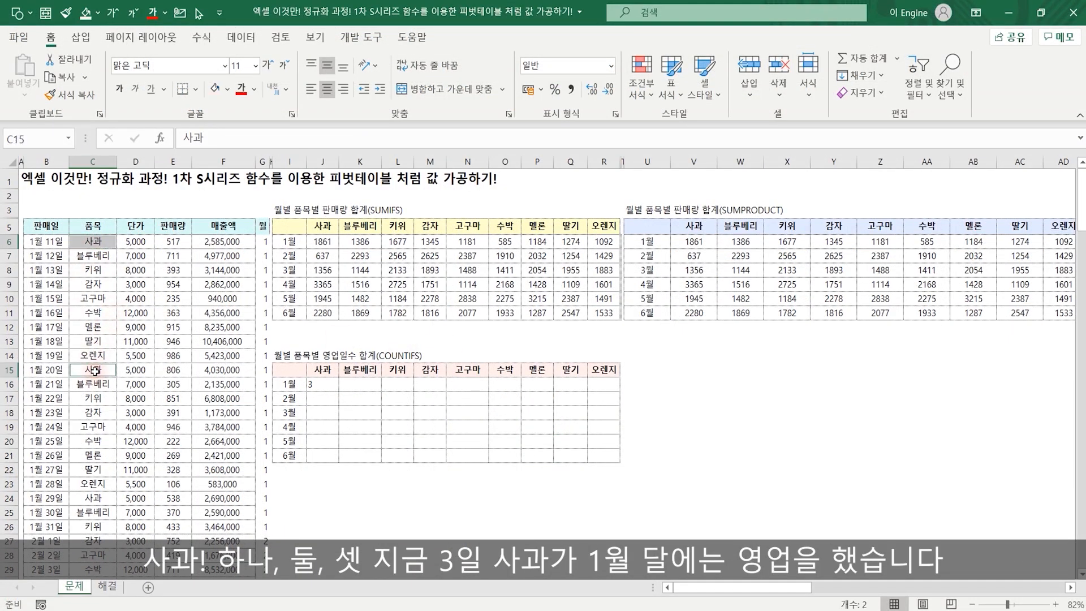
left_click(93, 498, "ctrl")
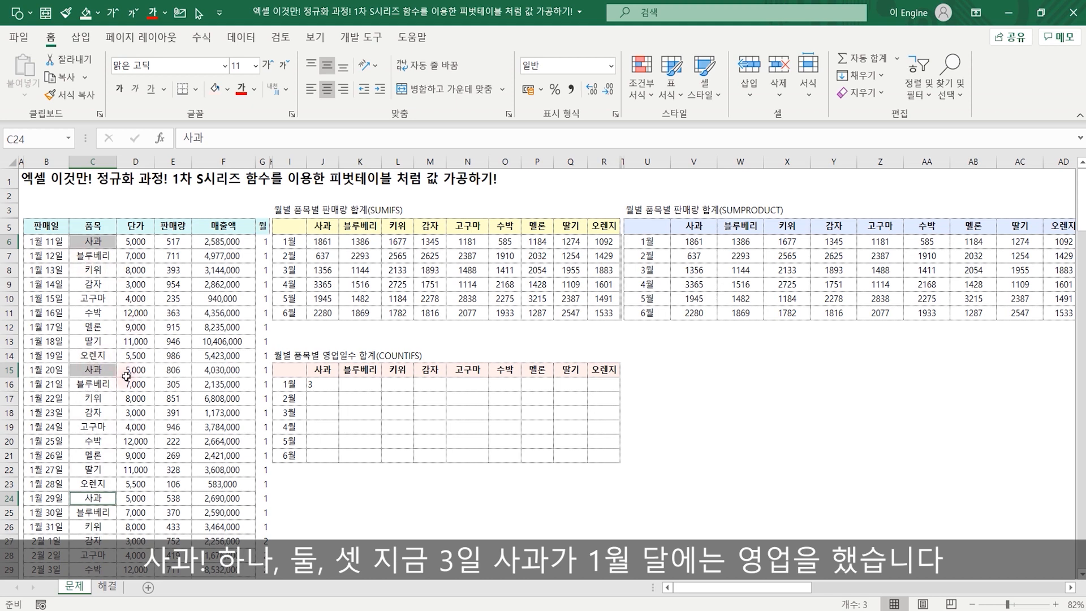
Fill the J16 formula across to column R and down to row 21, and centre the results
left_click(323, 384)
left_click_drag(339, 390, 604, 396)
left_click_drag(620, 390, 616, 458)
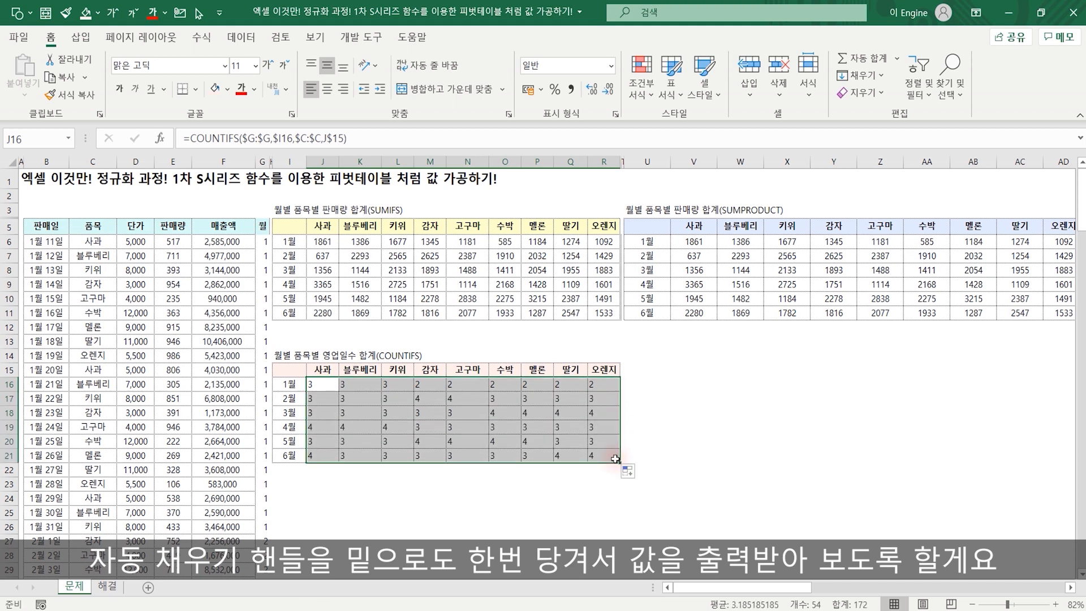
left_click(505, 513)
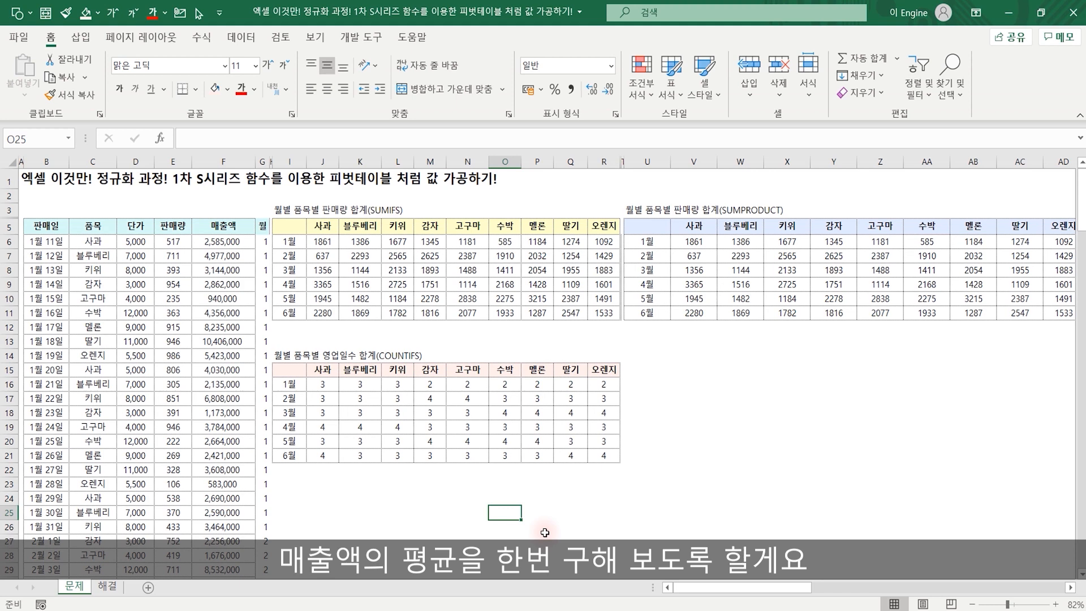
Copy the COUNTIFS business-day table with its title, I14:R21, and paste the copy starting at U14
left_click_drag(283, 356, 607, 452)
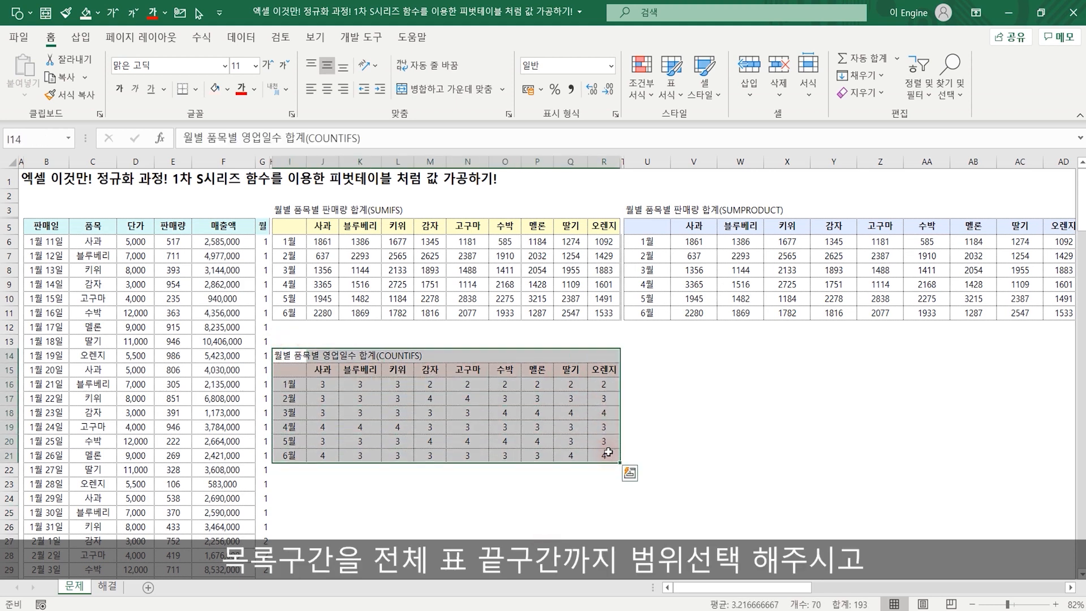
key("ctrl+c")
left_click(651, 355)
key("ctrl+v")
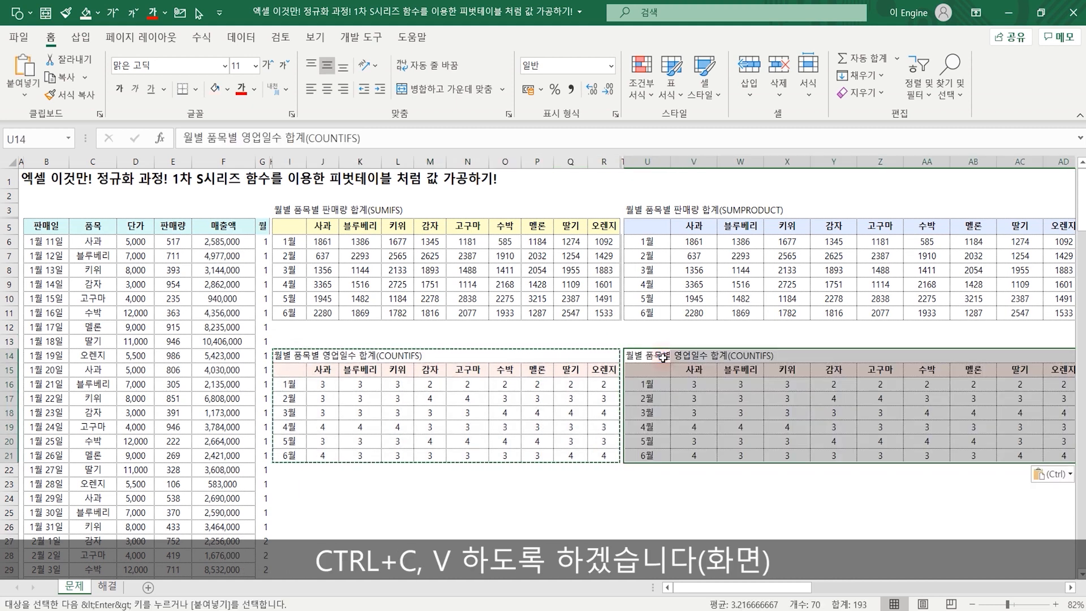
key("Escape")
Change the copied table's title in U14 to 월별 품목별 매출액 평균(AVERAGEIFS)
left_click(640, 356)
key("F2")
key("Left")
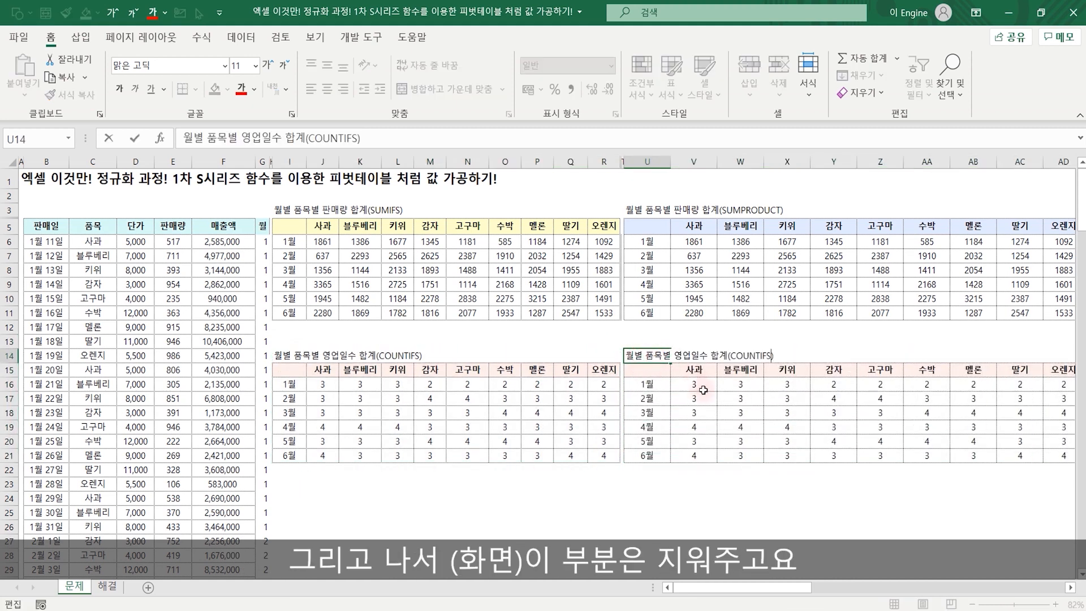
key("Delete")
key("Delete")
key("Delete")
key("Delete")
key("Delete")
key("Delete")
key("Delete")
key("Delete")
key("Delete")
key("Delete")
key("Delete")
key("Delete")
key("Delete")
key("Delete")
key("Delete")
key("Delete")
key("Delete")
key("Delete")
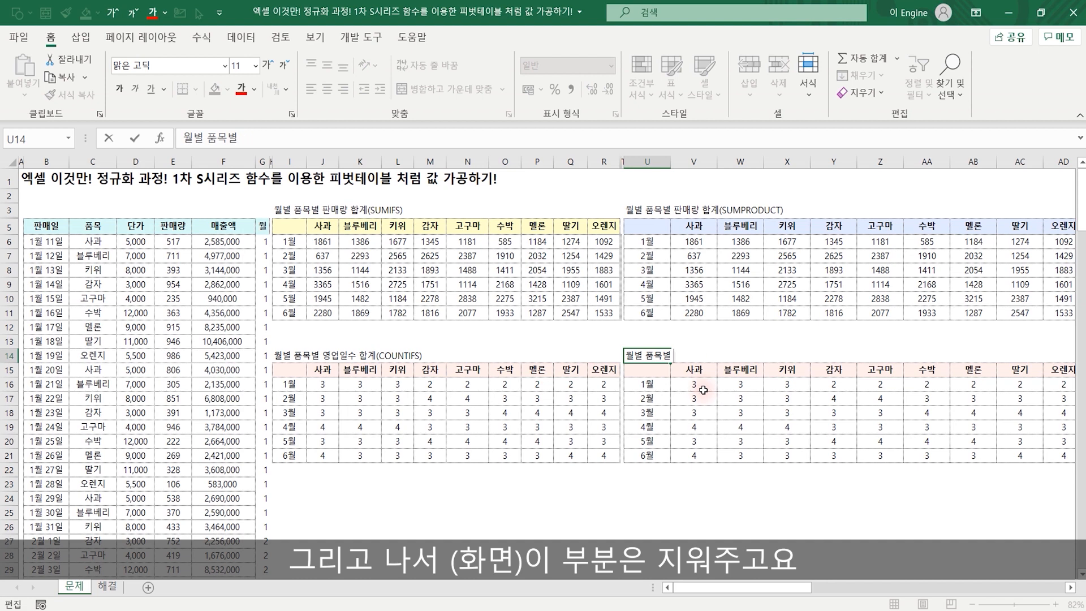
type("매출액 평균")
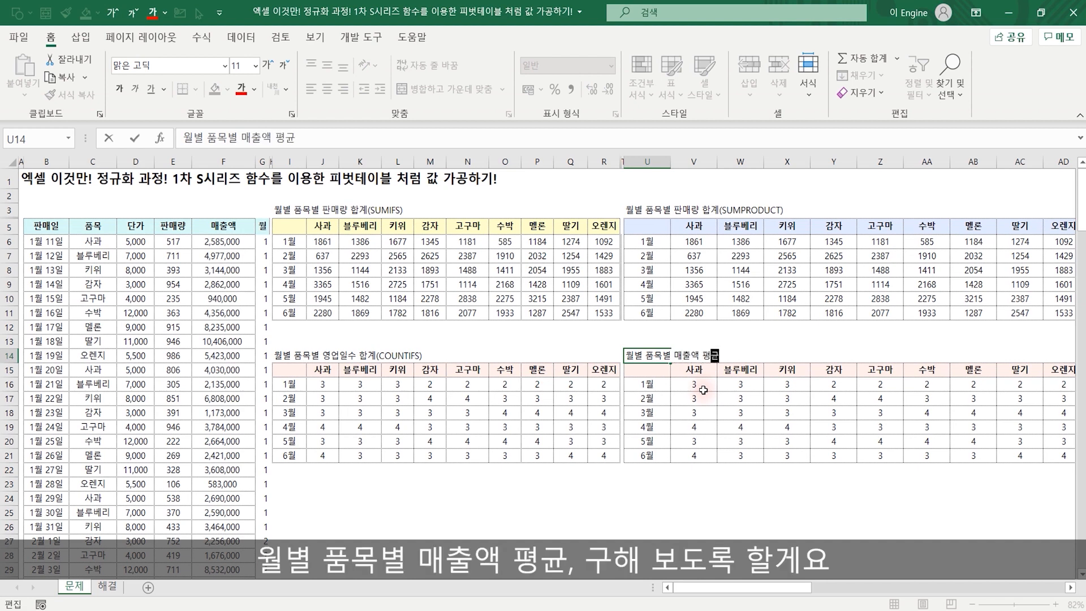
type("(AV")
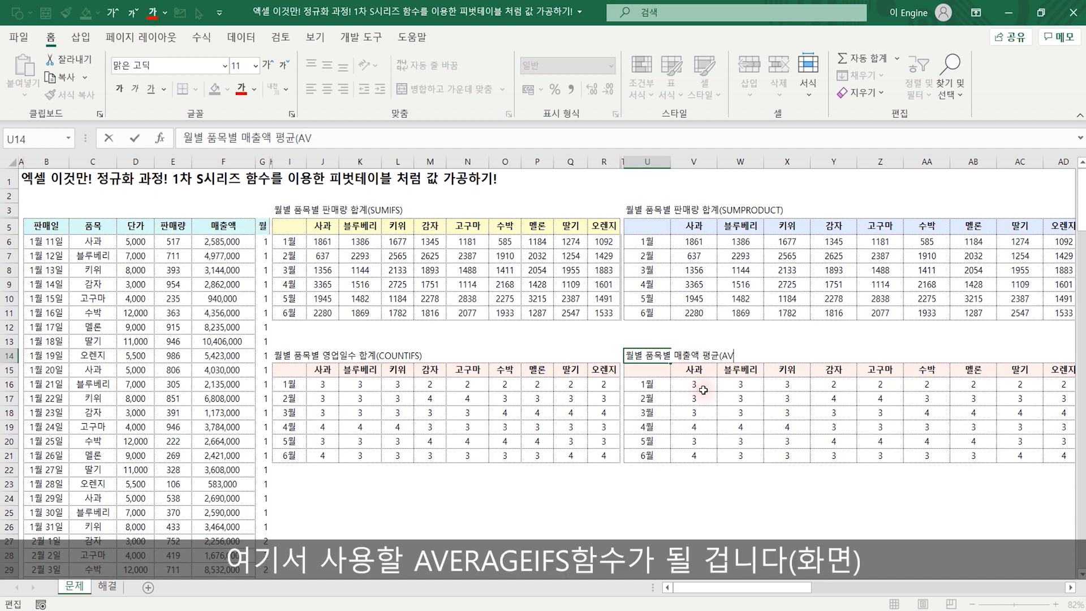
type("ERAGEIFS)")
key("Return")
Clear the copied numbers from V16:AD21, keeping the month and product headers
left_click(703, 390)
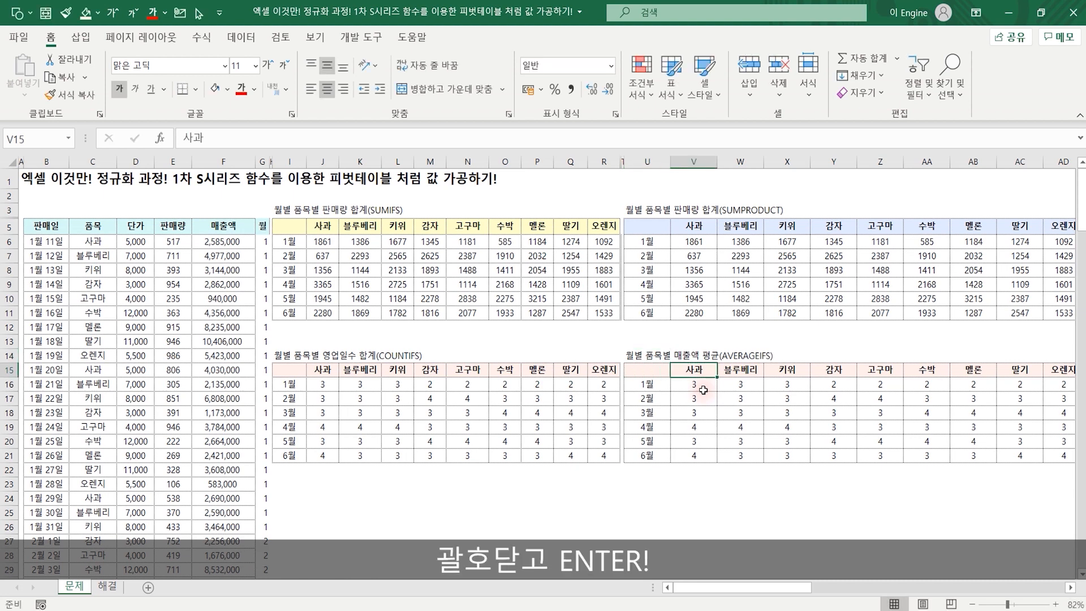
key("ctrl+shift+Right")
key("ctrl+shift+Down")
key("Delete")
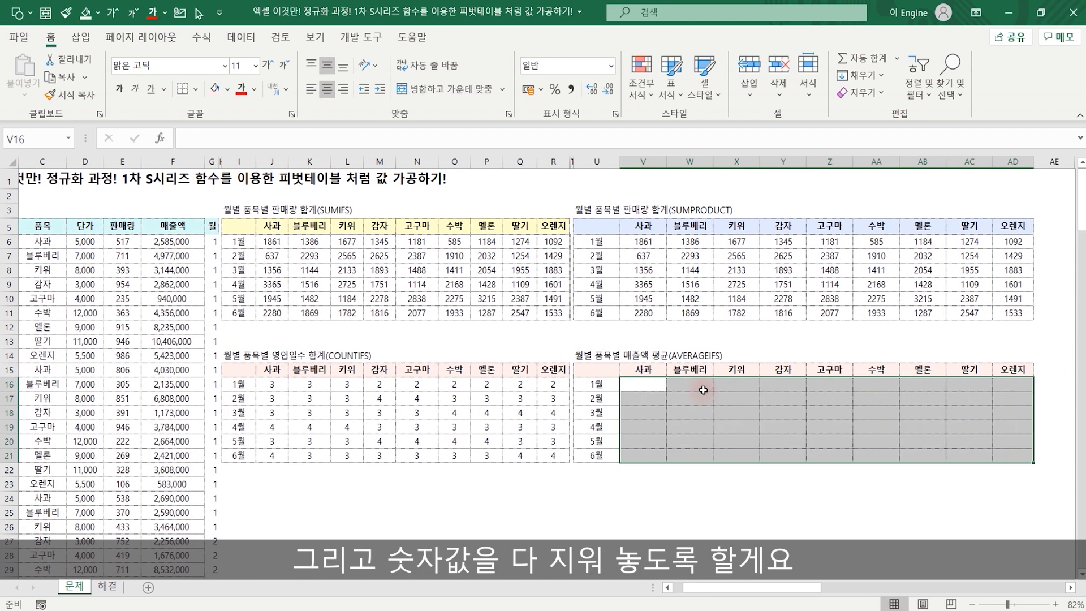
Left-align cell V16, the January 사과 cell of the AVERAGEIFS table
key("Left")
key("Left")
key("Left")
key("Left")
key("Left")
key("Left")
key("Left")
key("Left")
key("Left")
key("Left")
key("Left")
key("Left")
key("Left")
key("Left")
key("Left")
key("Left")
key("Left")
key("Left")
key("Left")
key("Left")
key("Left")
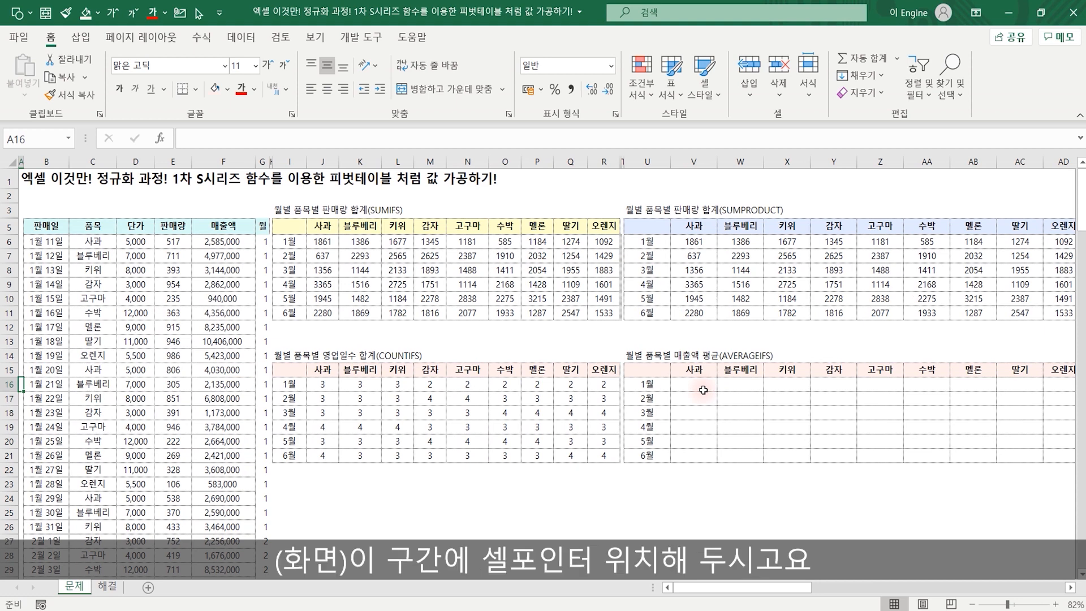
left_click(701, 388)
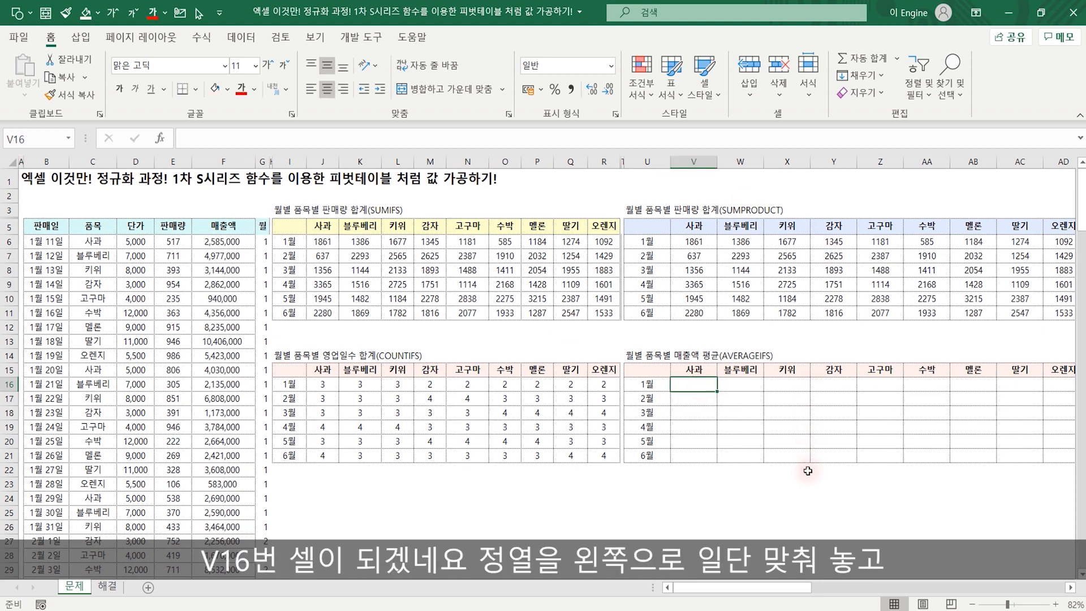
key("ctrl+l")
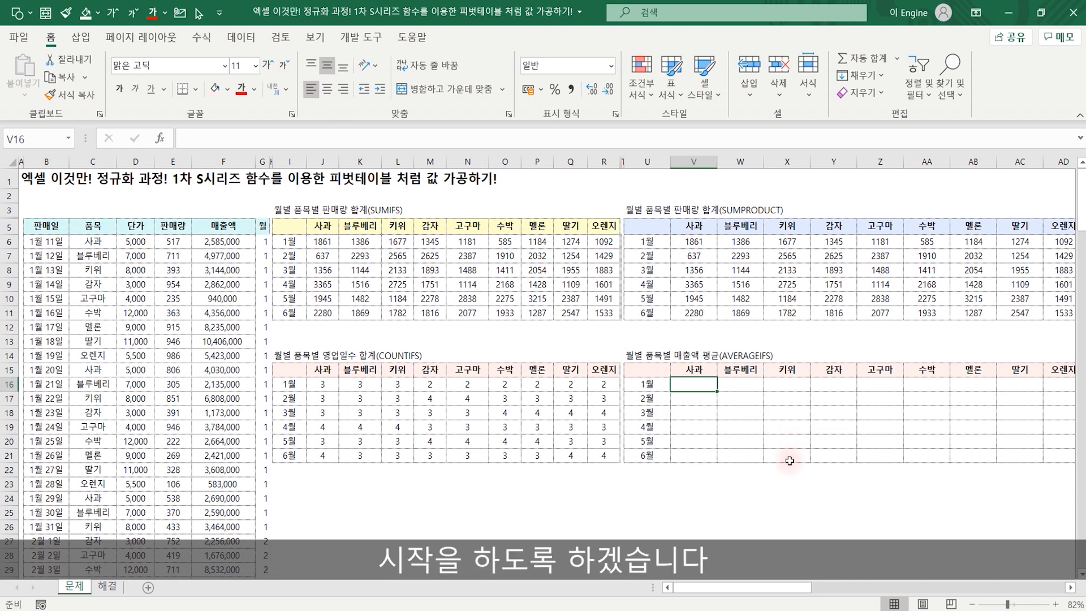
Start an AVERAGEIFS formula in V16 with the sales amount column $F:$F as the absolute average range
type("=AVER")
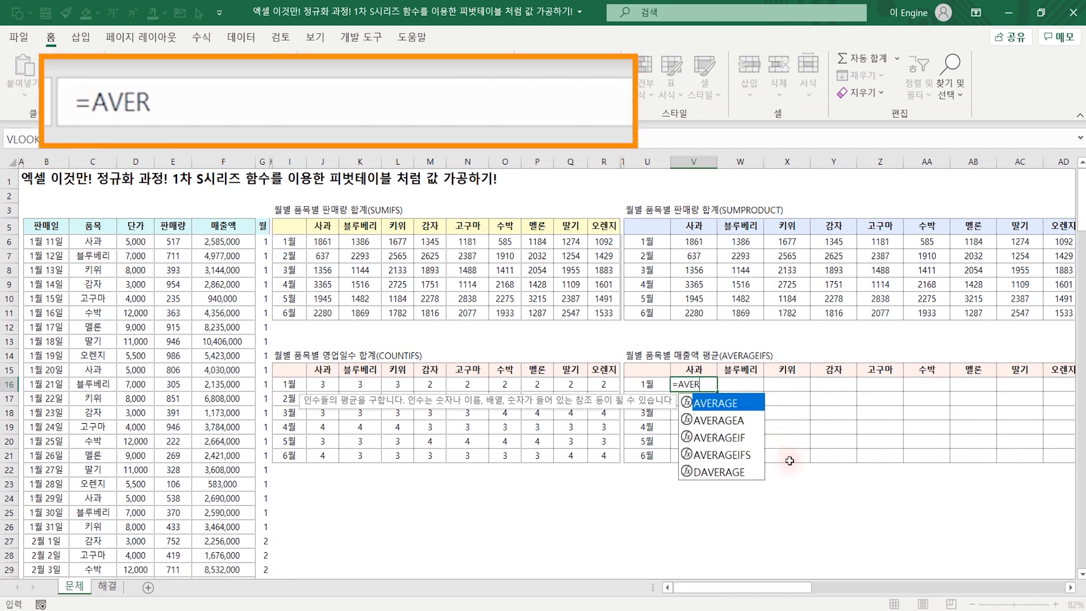
key("Down")
key("Down")
key("Down")
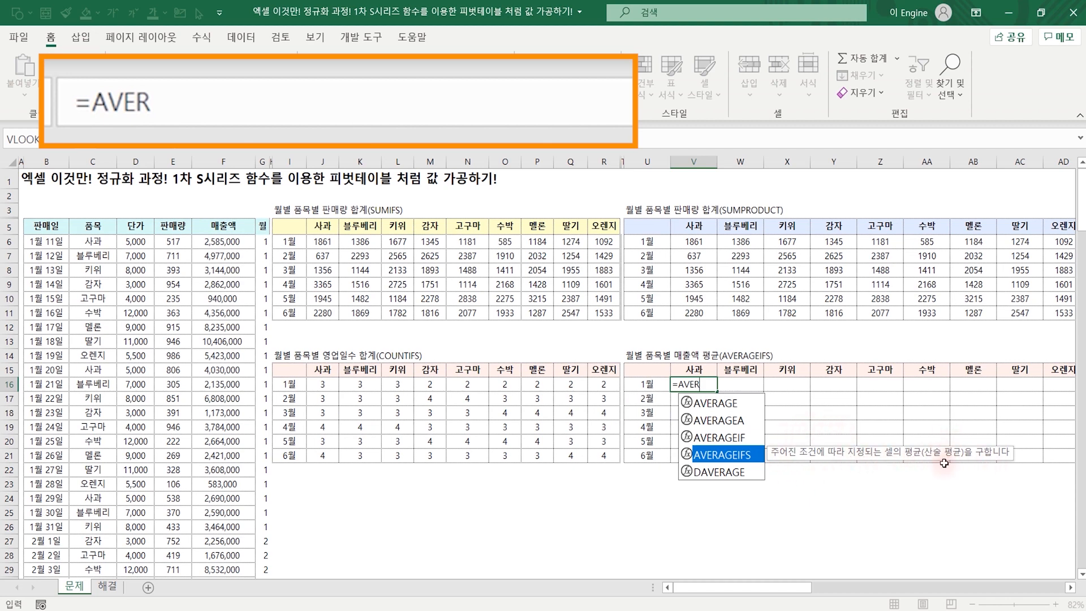
key("Tab")
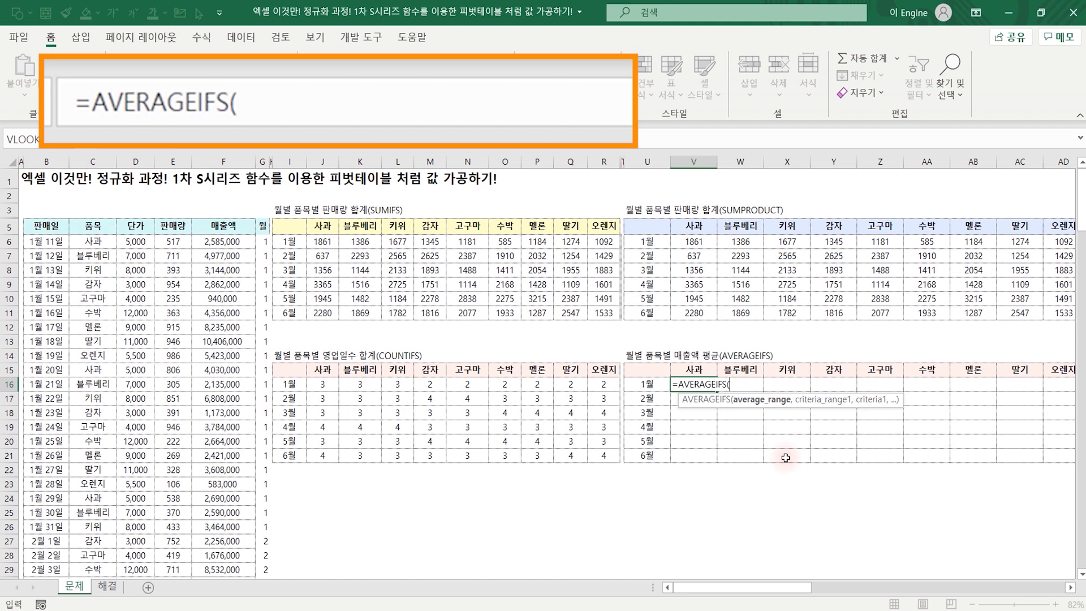
left_click(223, 161)
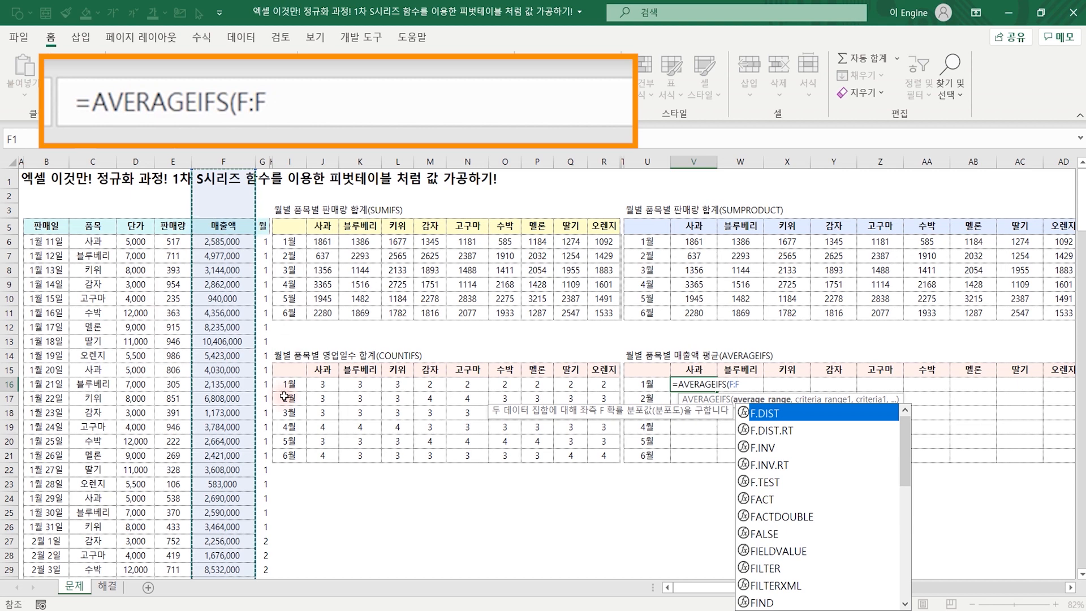
key("F4")
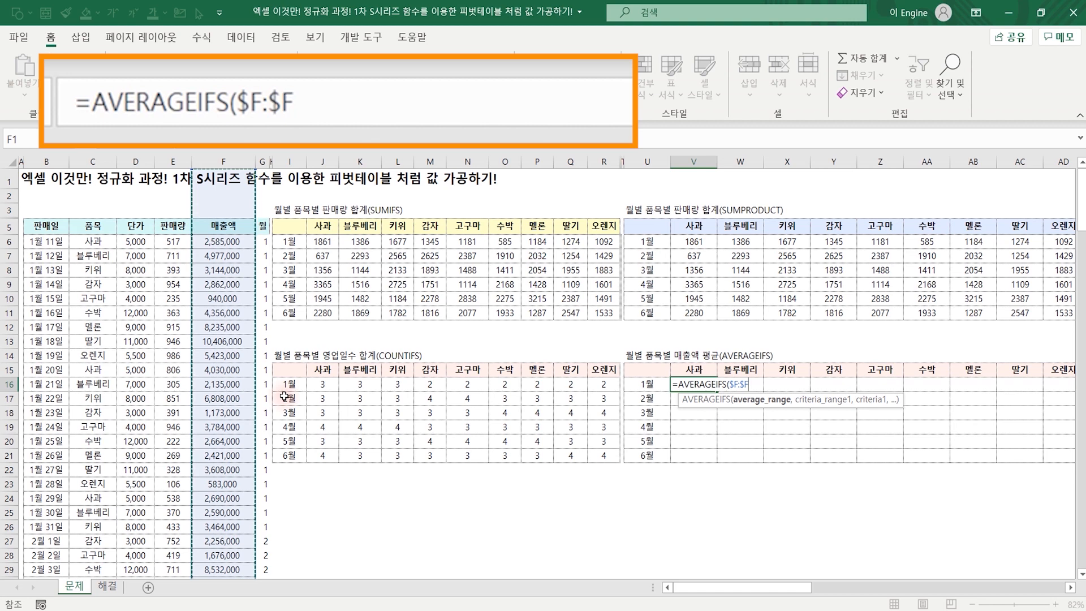
type(",")
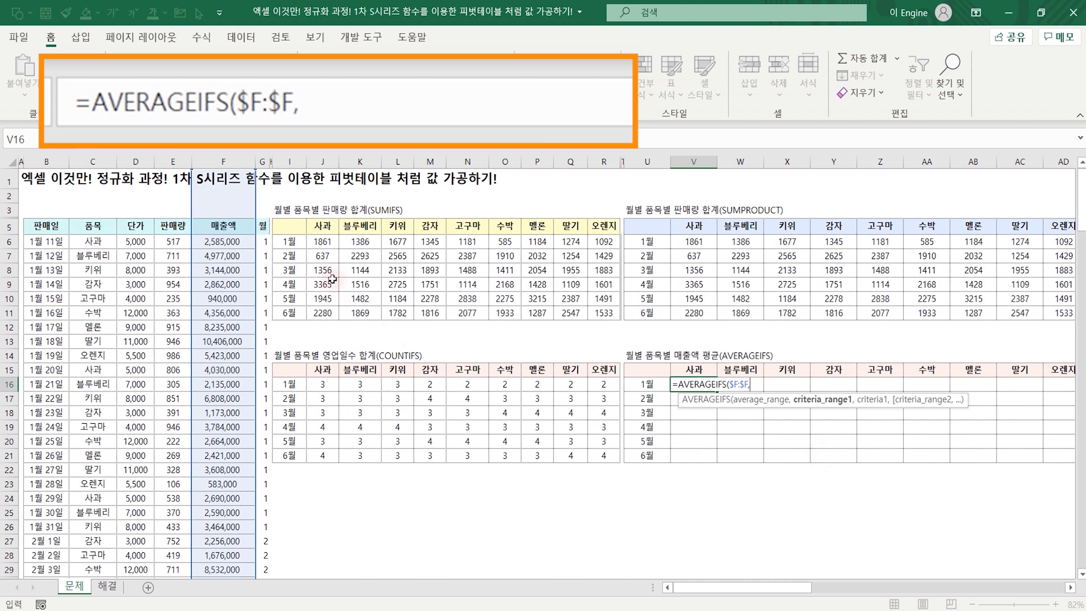
Add the month column $G:$G as the first criteria range and the January label $U16 as its criterion
left_click(262, 161)
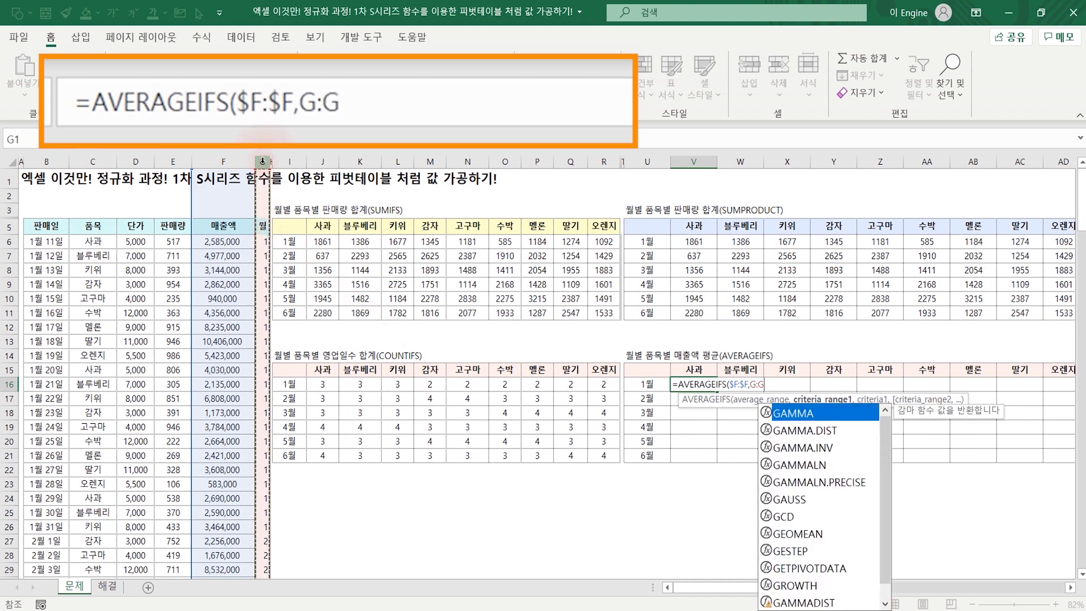
key("F4")
type(",")
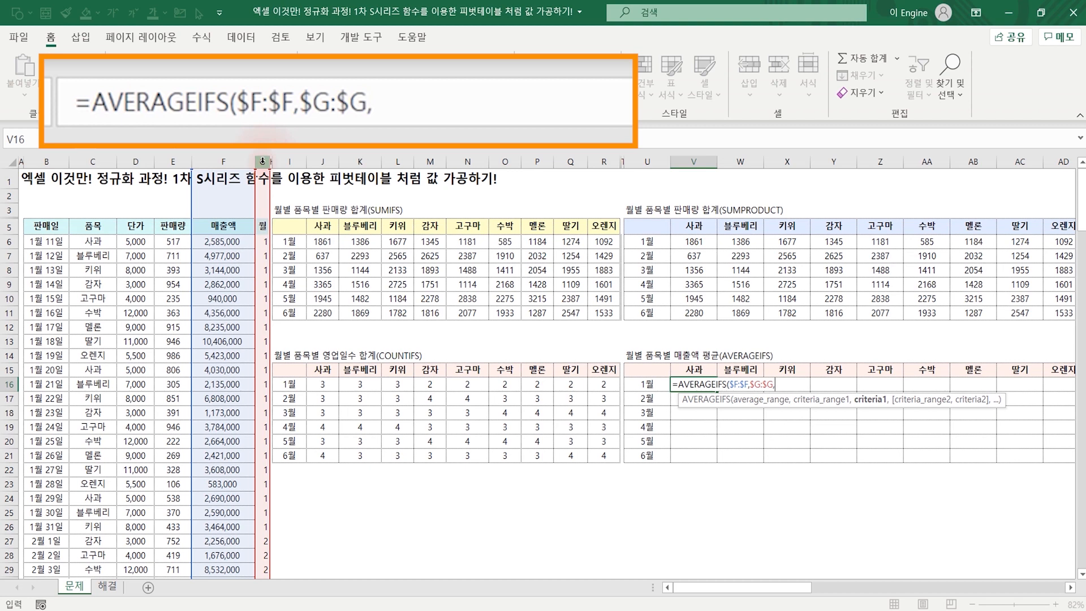
left_click(652, 384)
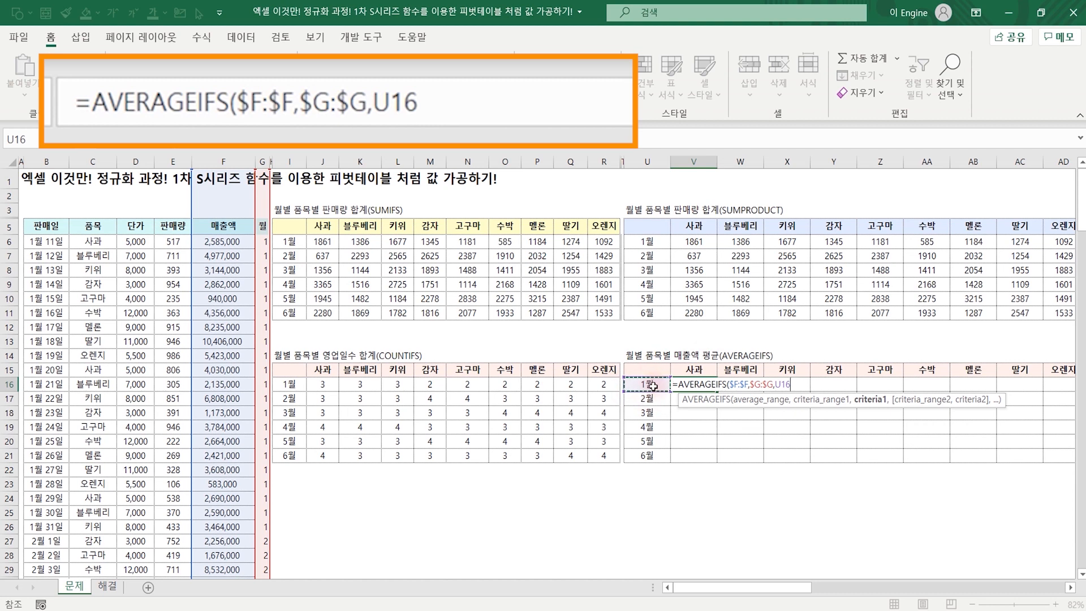
key("F4")
key("F4")
key("F4")
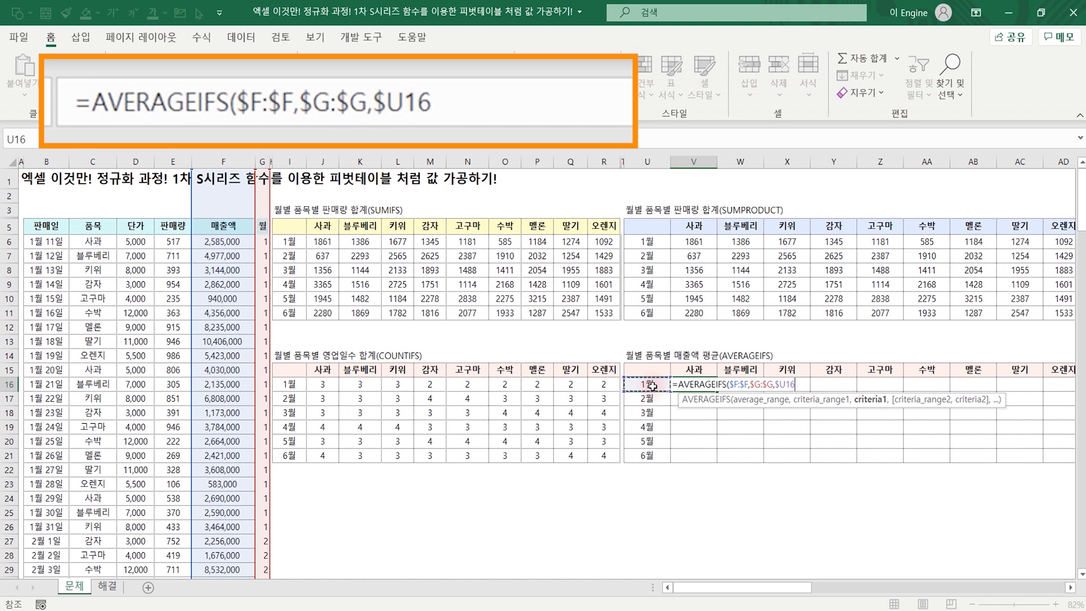
type(",")
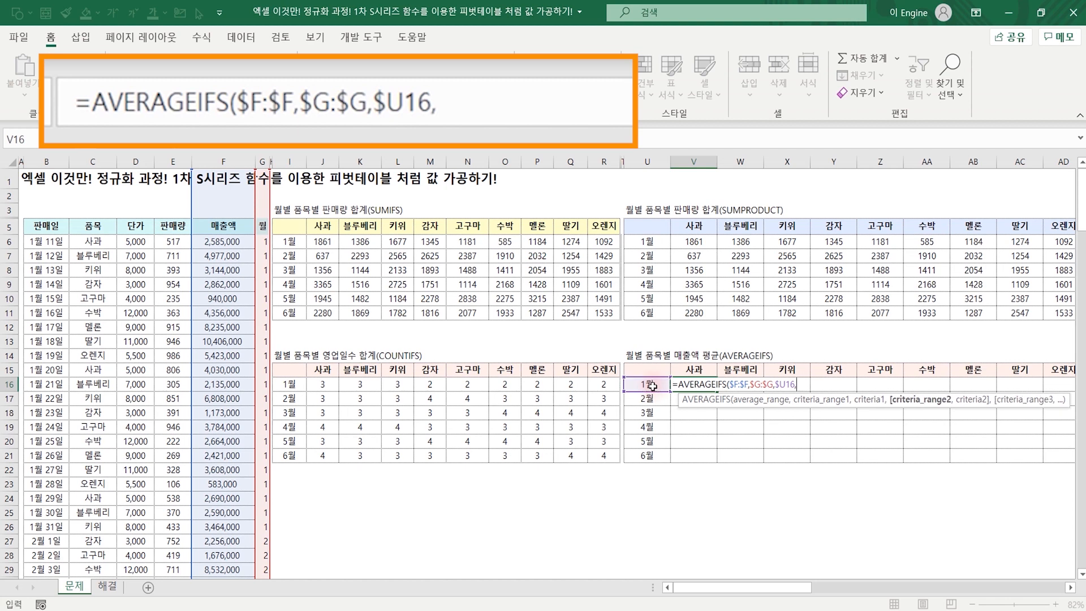
Complete the AVERAGEIFS formula with the product range $C:$C and criterion V$15, and give V16 the comma style
left_click(93, 162)
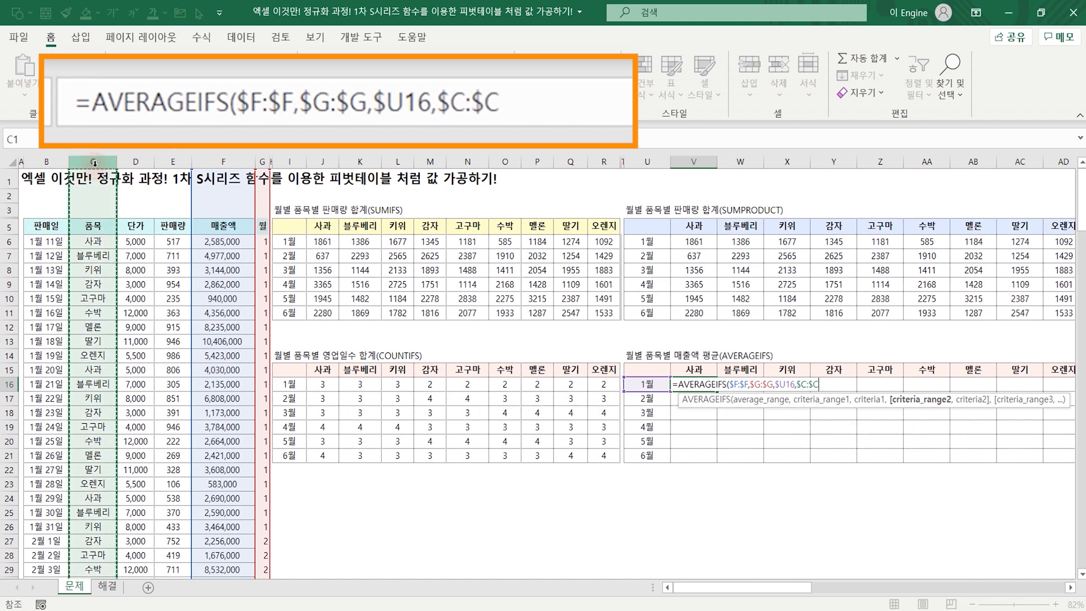
type(",")
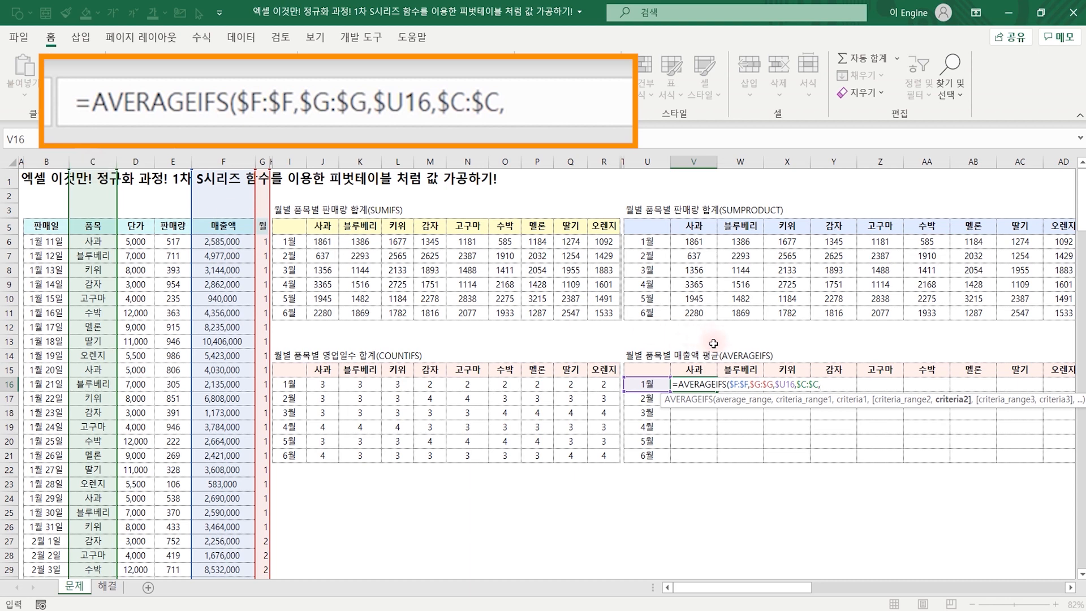
left_click(698, 368)
key("F4")
key("F4")
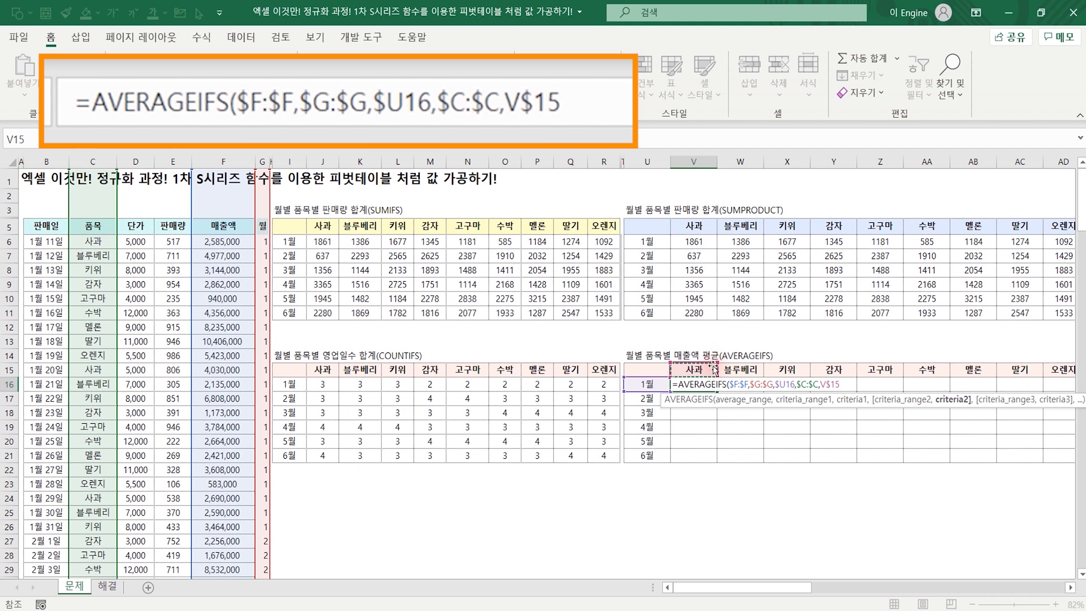
type(")")
key("Return")
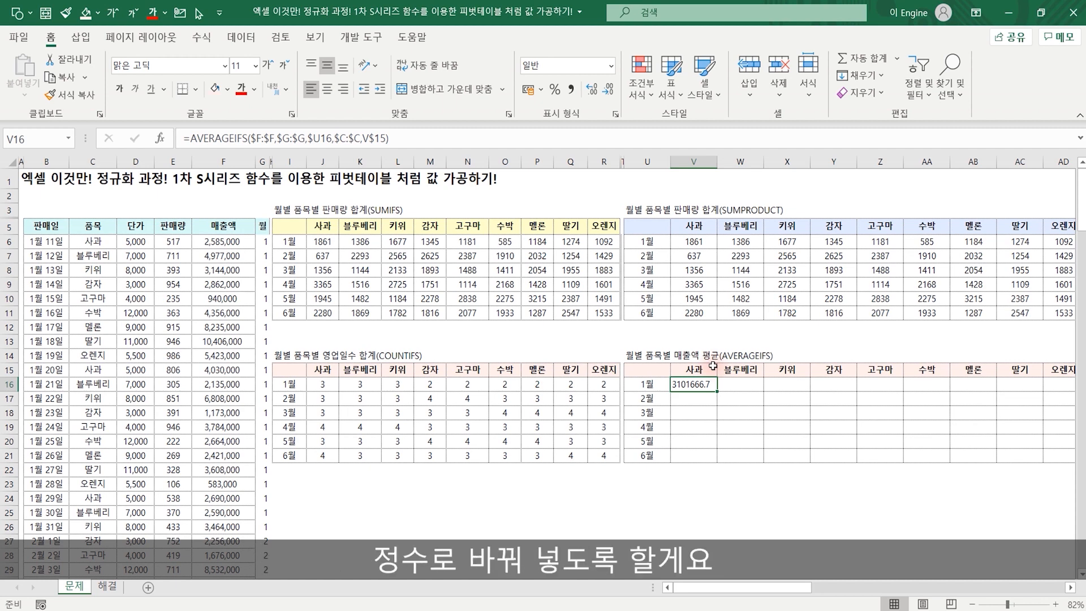
left_click(570, 89)
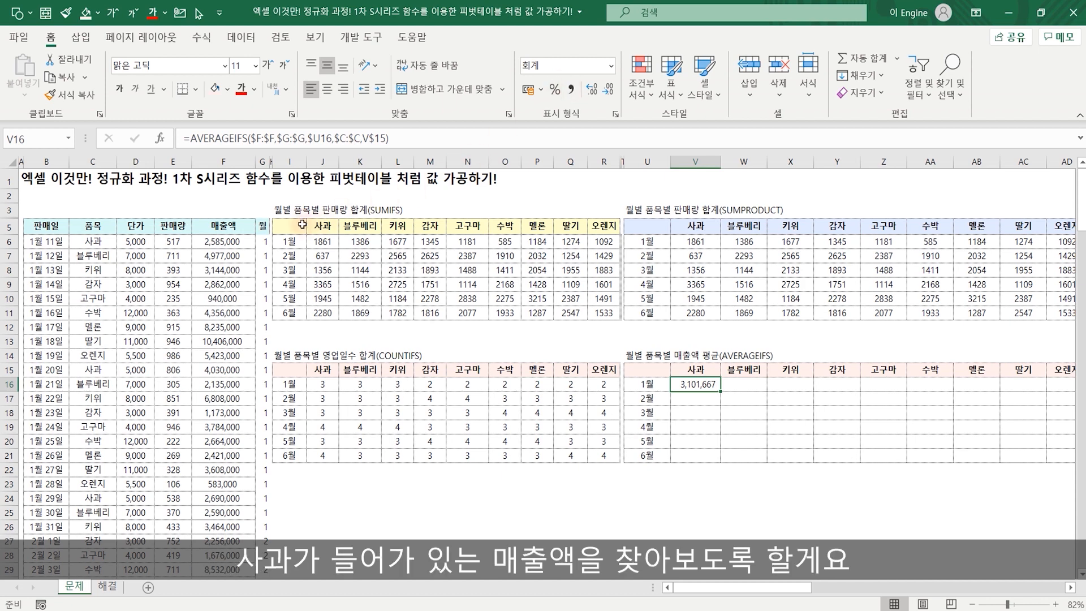
Shade the January 사과 rows B6:F6, B15:F15 and B24:F24 of the sales list light pink
left_click_drag(47, 244, 237, 243)
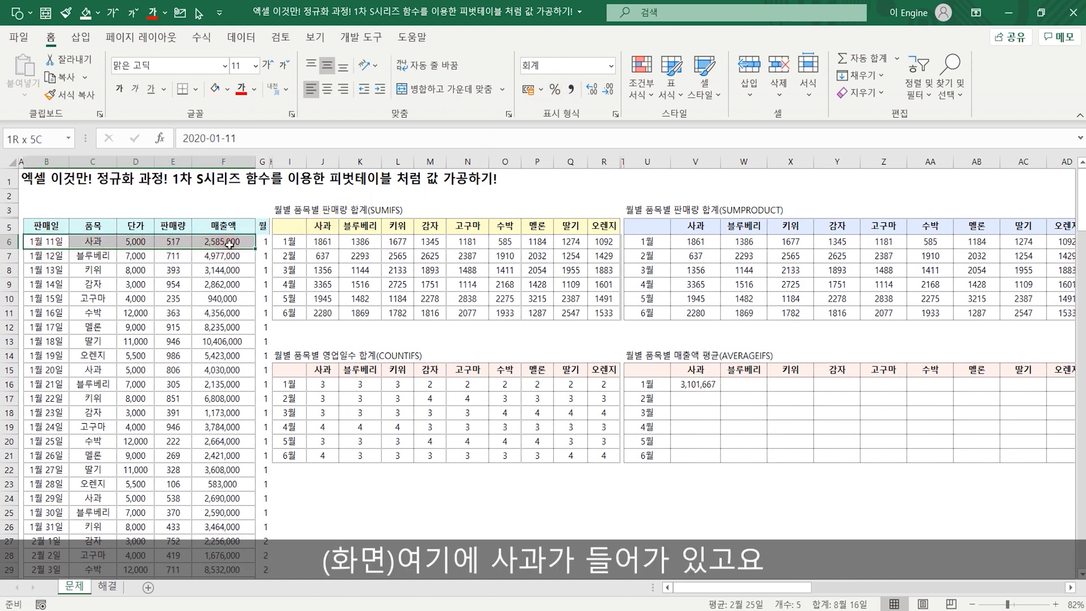
left_click_drag(51, 370, 208, 370)
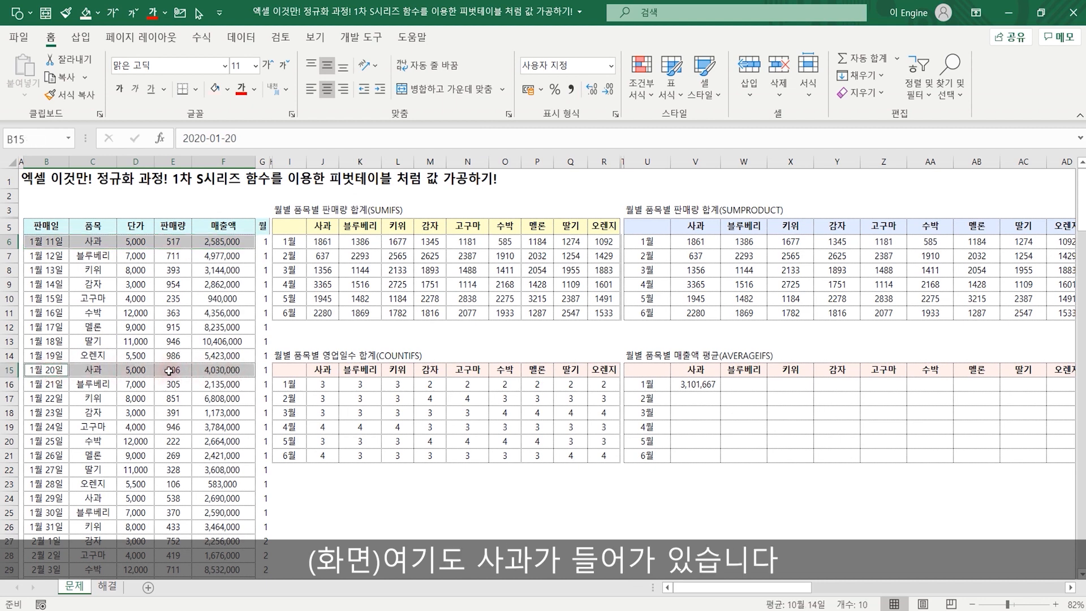
left_click_drag(37, 498, 238, 498)
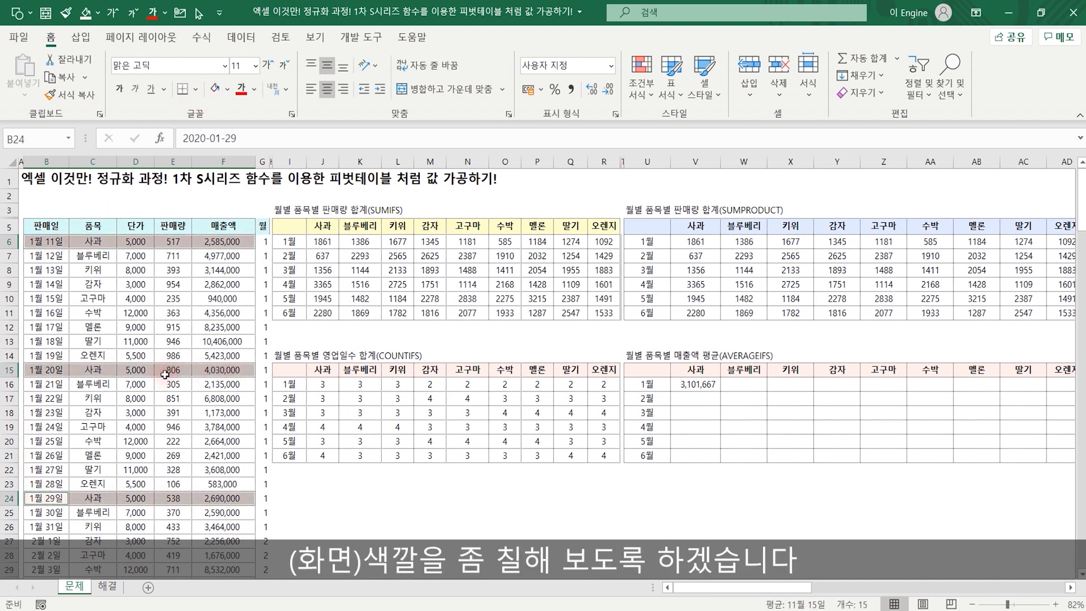
Select the sales amounts in F6, F15 and F24 together to check the average in V16
left_click(232, 242)
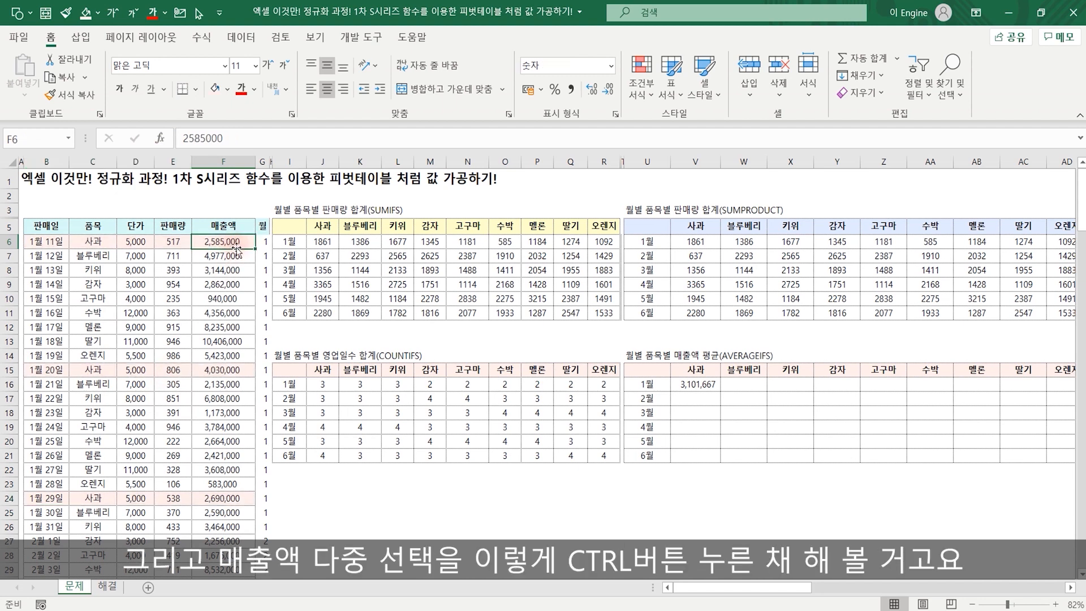
left_click(218, 371, "ctrl")
left_click(230, 498, "ctrl")
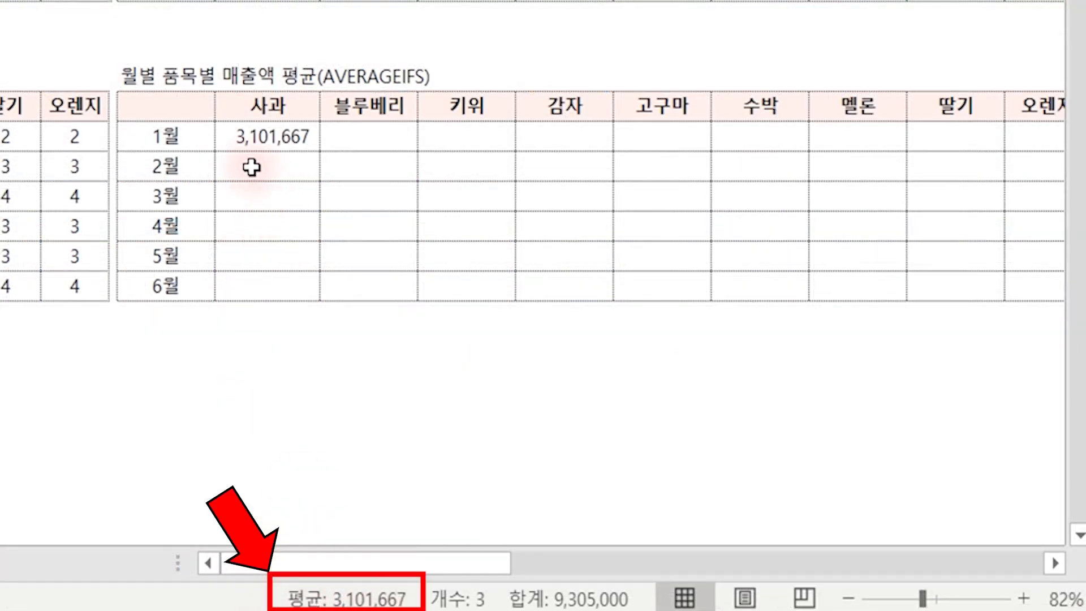
Fill the V16 formula across to column AD and down to row 21, and widen column AD to fit its values
left_click(293, 148)
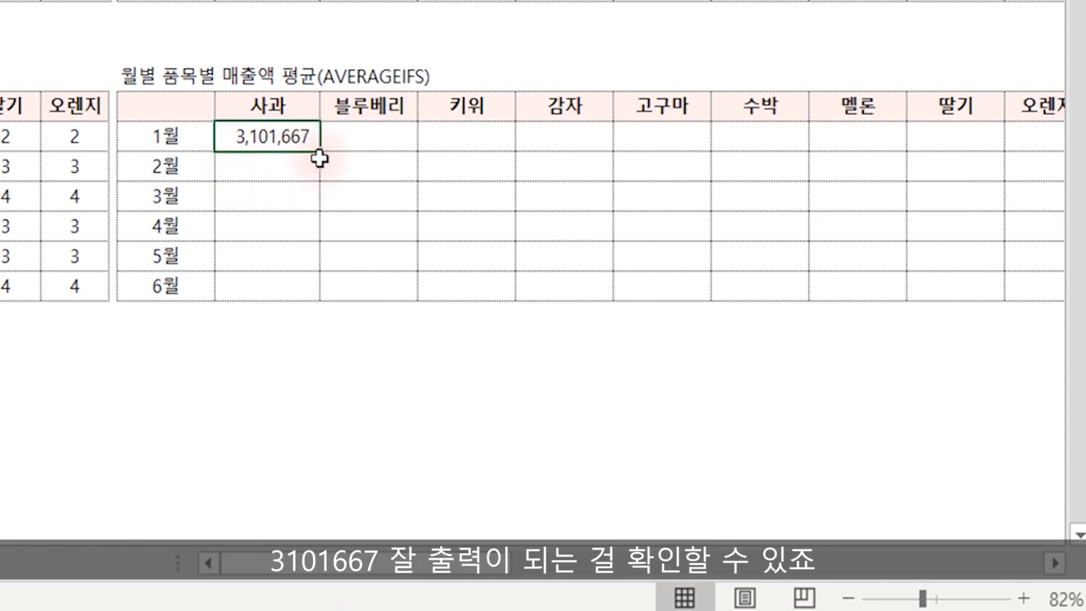
left_click_drag(317, 151, 1066, 291)
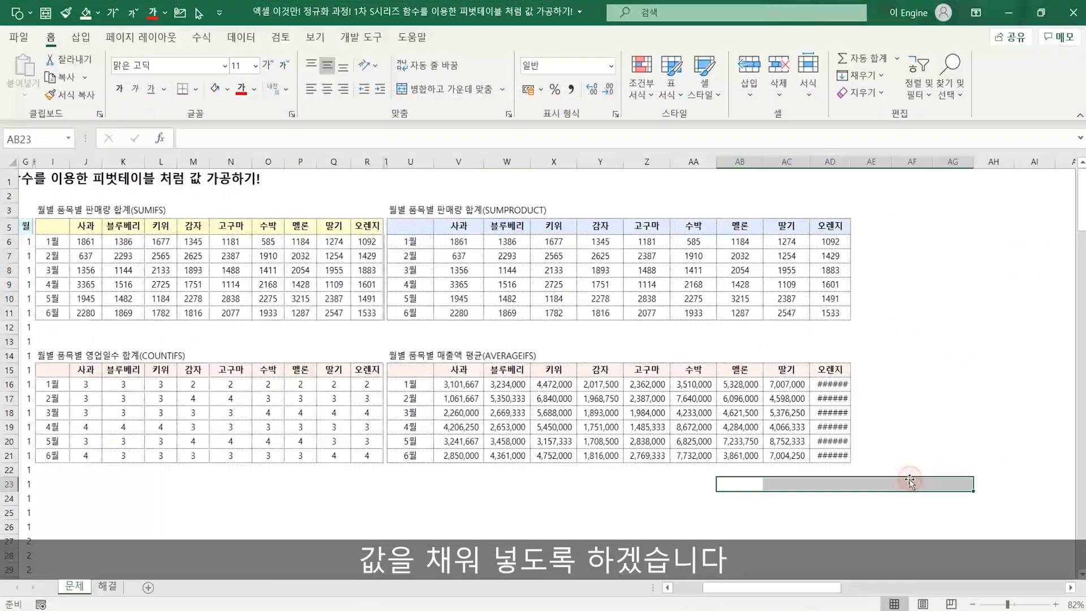
left_click(871, 414)
double_click(850, 162)
left_click(741, 512)
left_click_drag(817, 590, 782, 590)
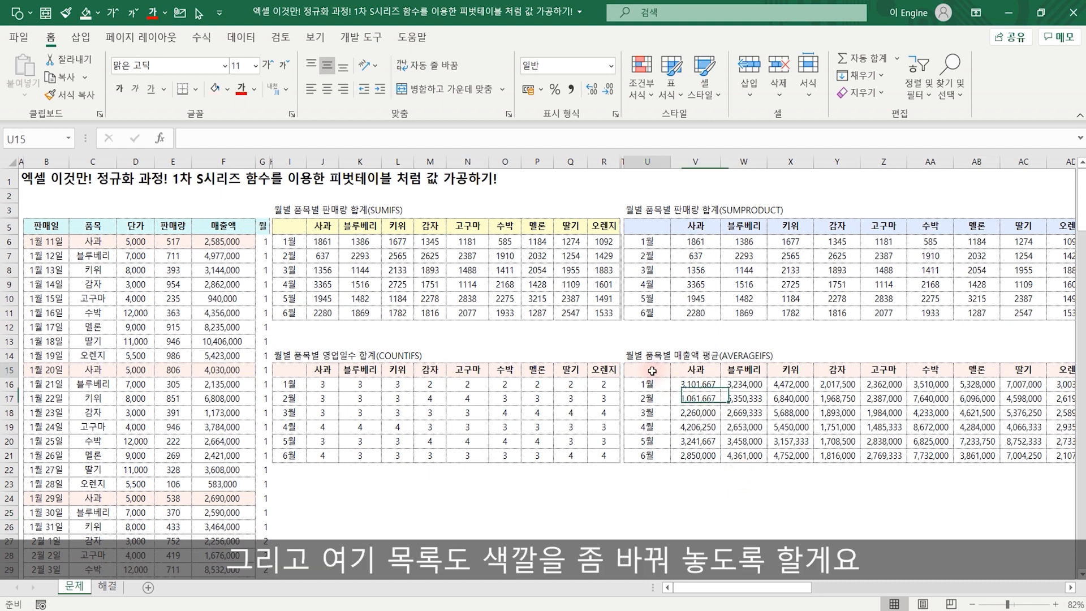
Give the AVERAGEIFS table's header row U15:AD15 a dark blue fill and white text
left_click_drag(648, 370, 934, 372)
left_click(228, 89)
left_click(246, 271)
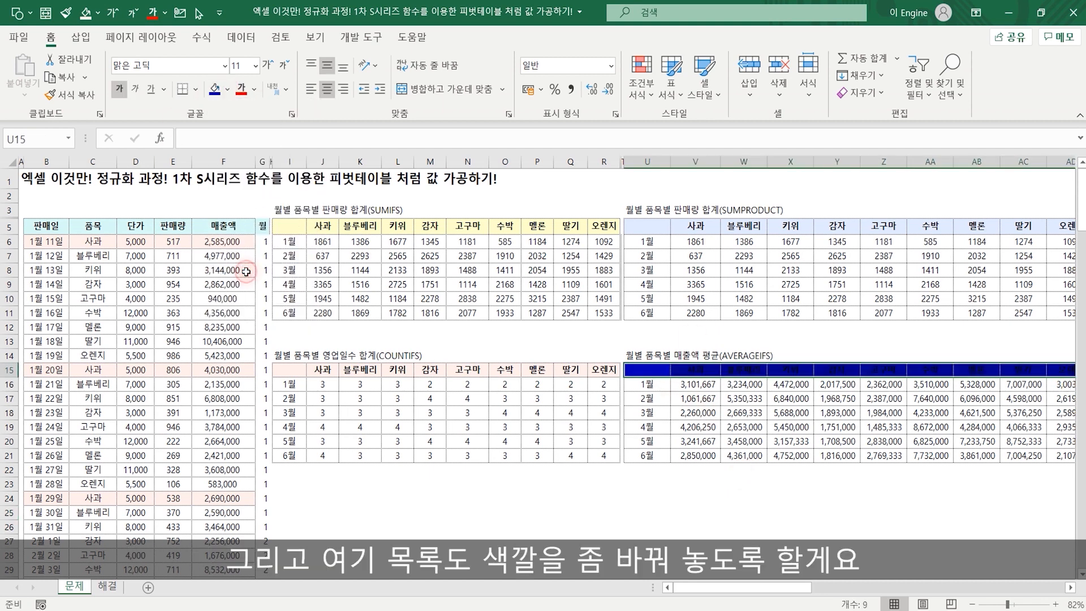
left_click(256, 92)
left_click(240, 148)
left_click(605, 527)
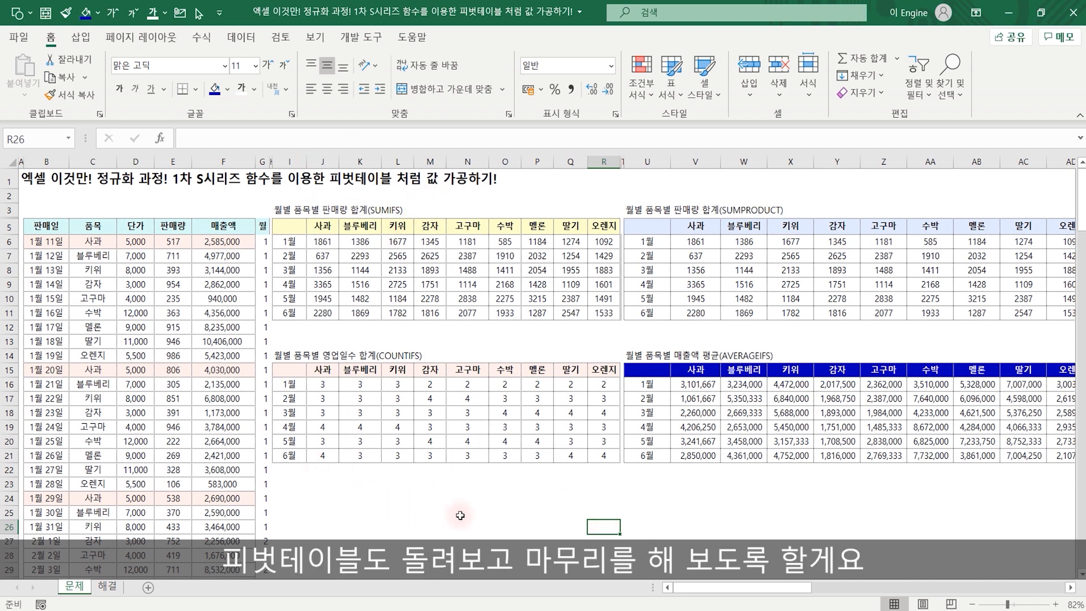
Create a PivotTable from the sales list B5:G177 and place it on the existing worksheet at I24
left_click(290, 485)
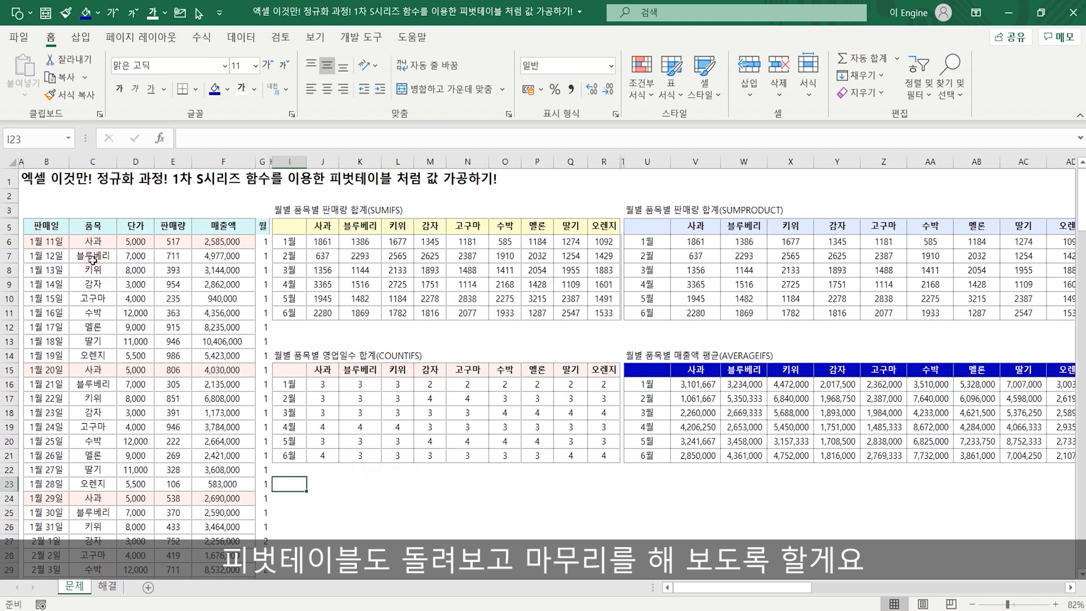
left_click_drag(47, 226, 265, 358)
key("ctrl+shift+Down")
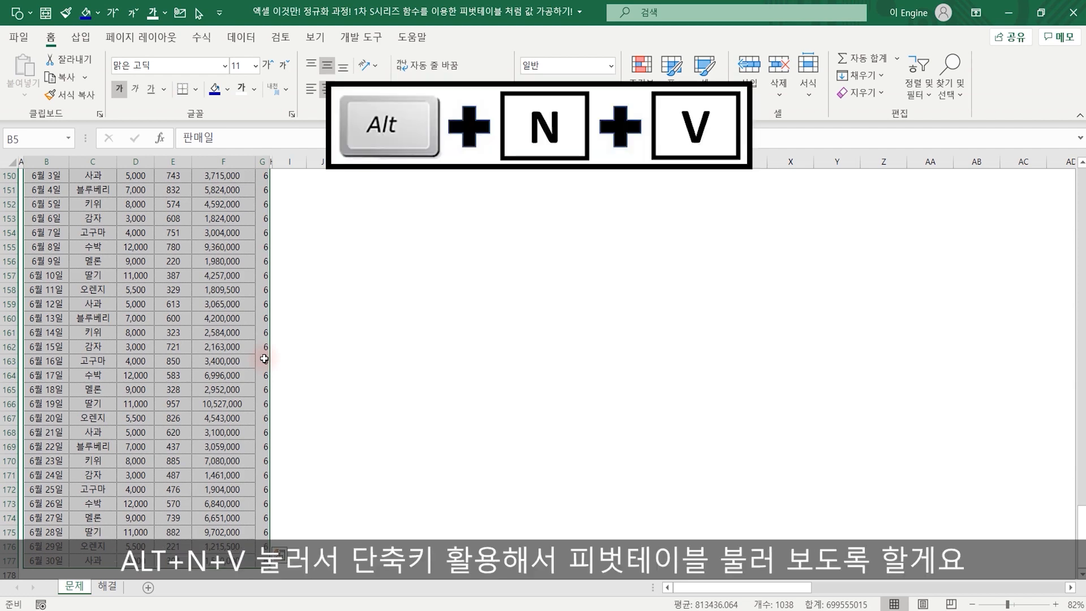
key("alt+n")
key("v")
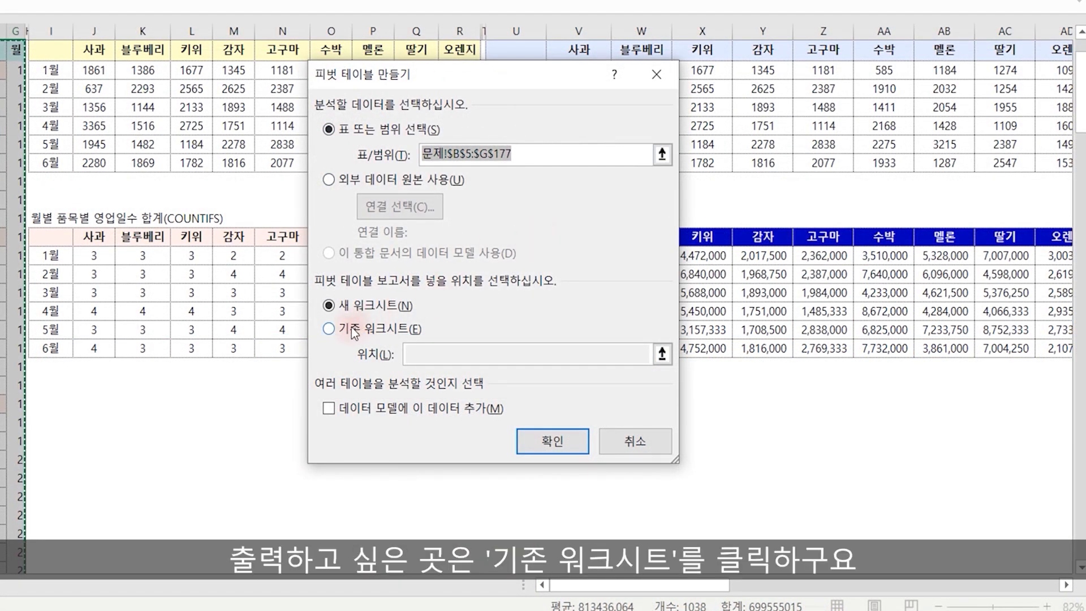
left_click(353, 330)
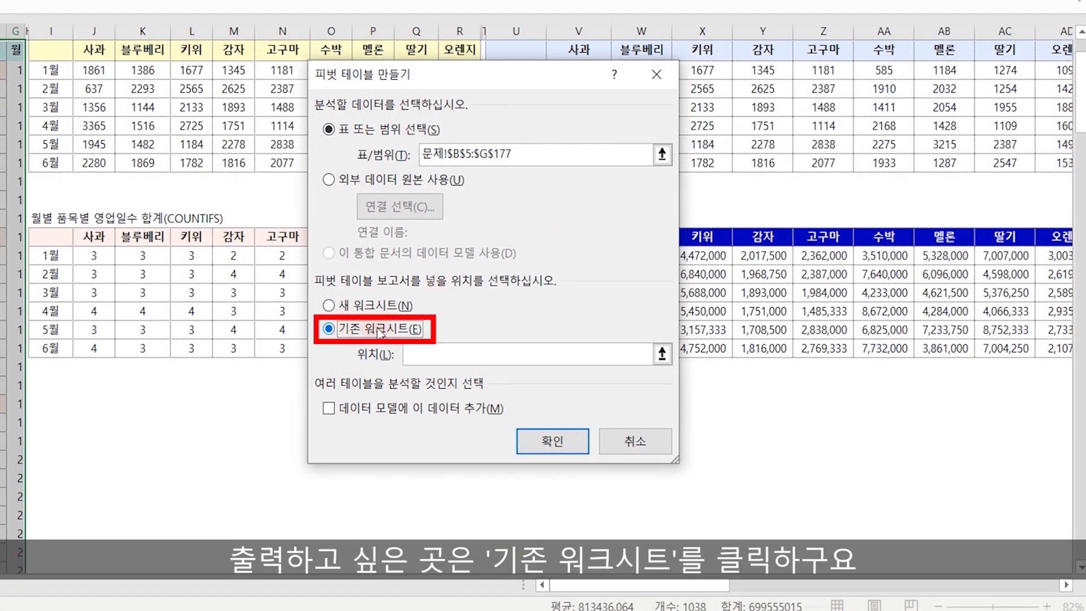
left_click(439, 352)
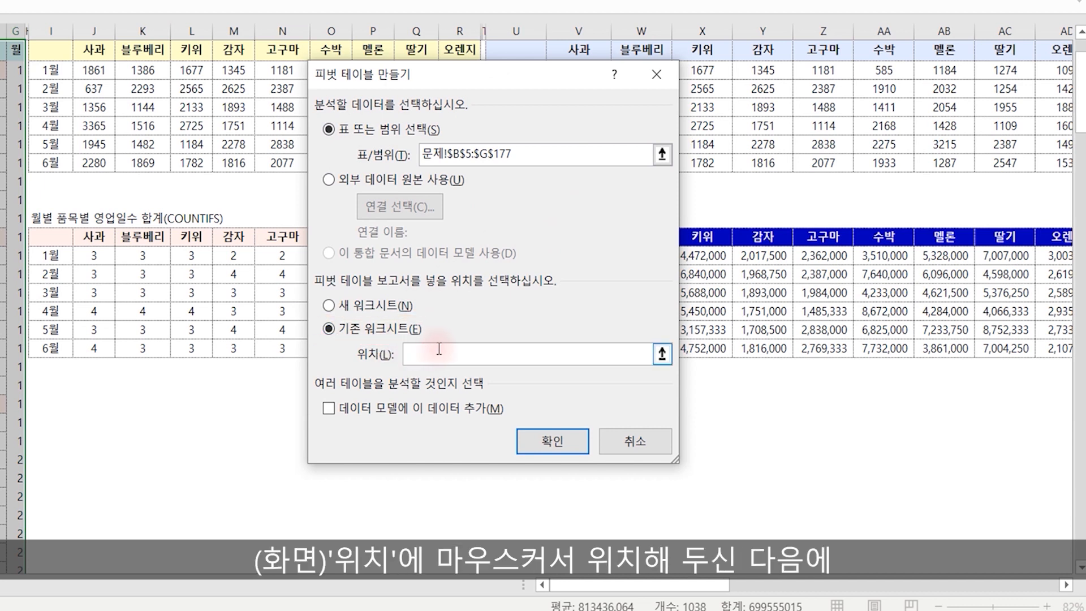
left_click(63, 403)
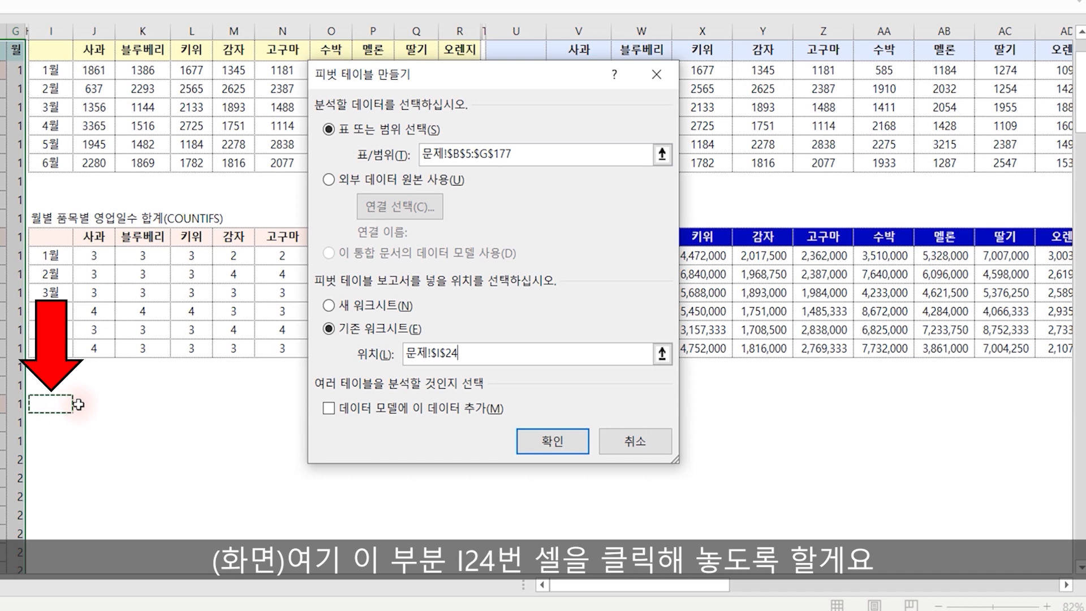
left_click(541, 441)
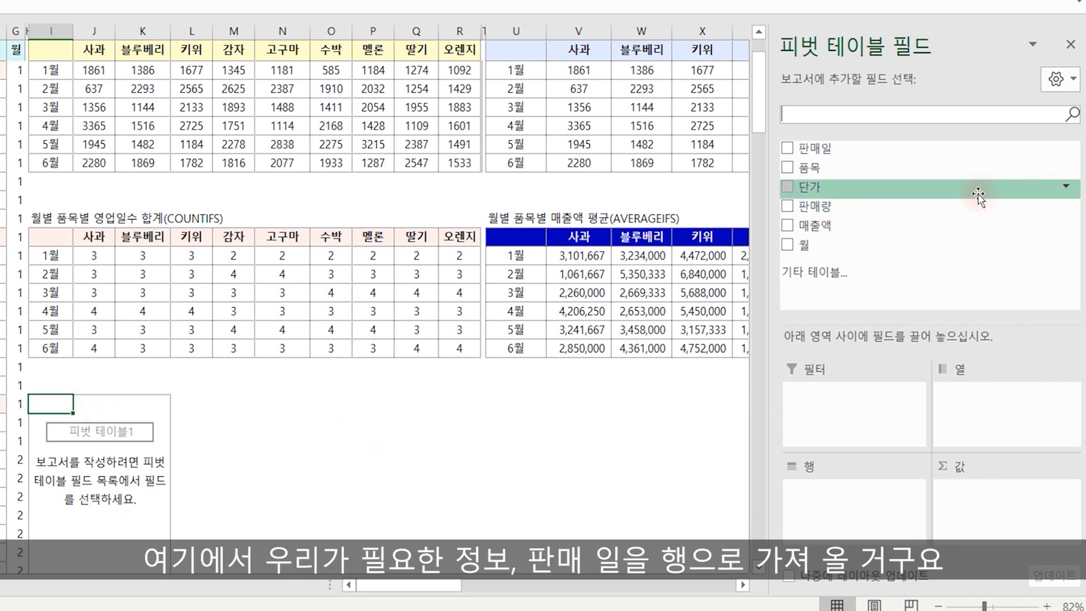
Lay out the PivotTable with 판매일 as rows, 품목 as columns and 판매량 as values
left_click_drag(815, 152, 867, 494)
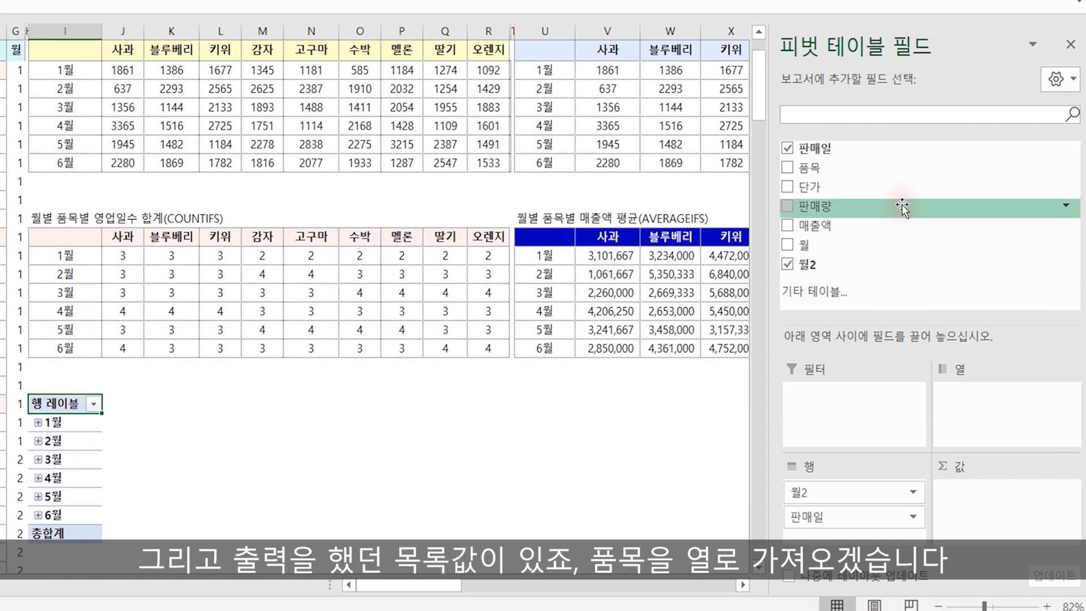
left_click_drag(812, 167, 975, 402)
left_click_drag(815, 206, 1000, 505)
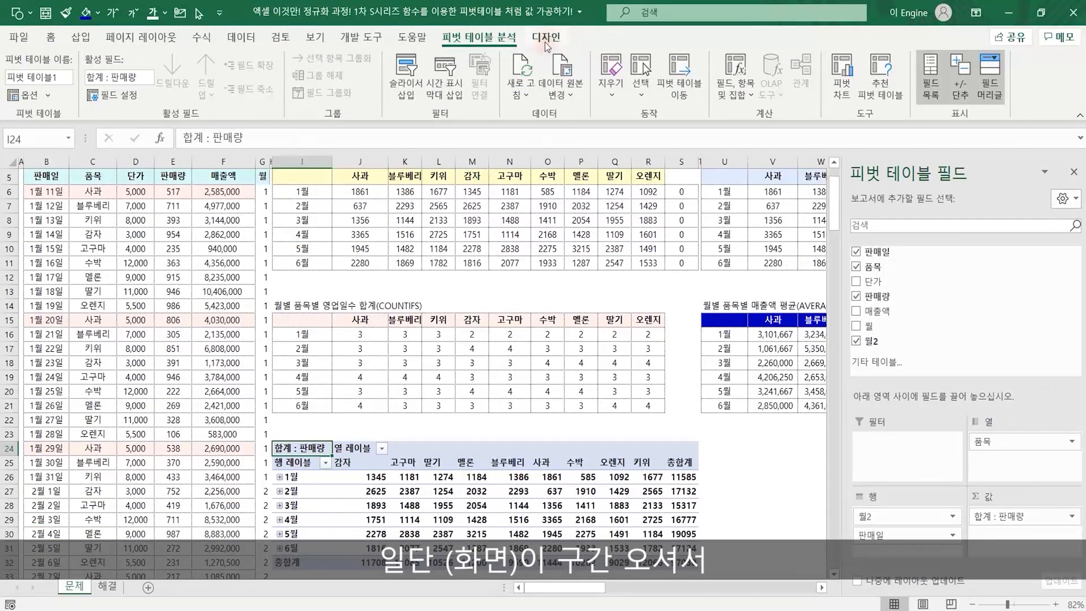
Turn off the PivotTable's grand totals for both rows and columns
left_click(546, 37)
left_click(49, 73)
left_click(108, 123)
left_click(732, 529)
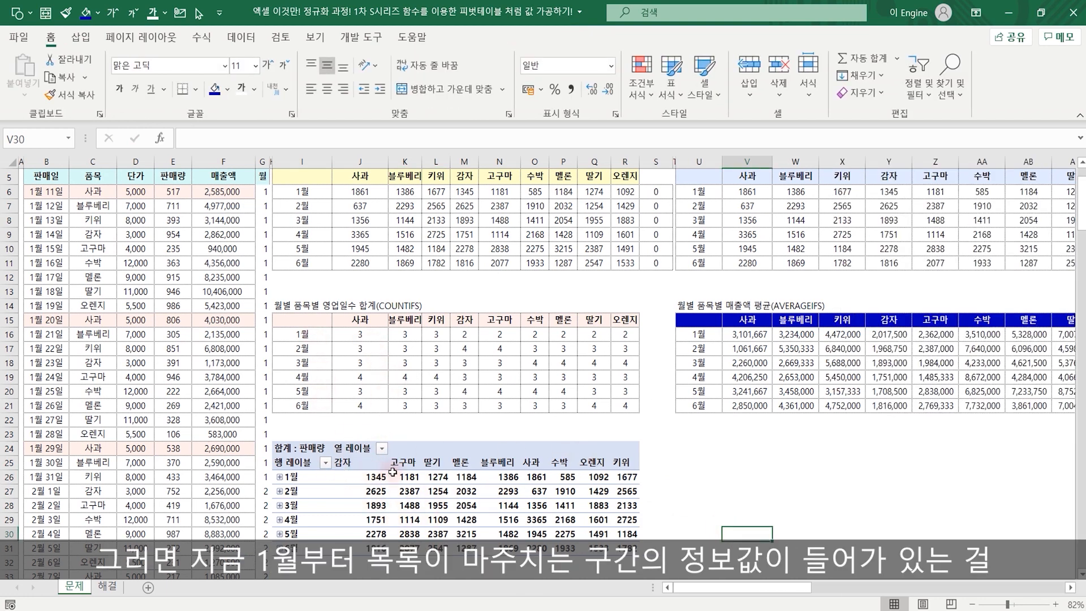
Hide the PivotTable's expand/collapse buttons and its field headers
left_click(317, 491)
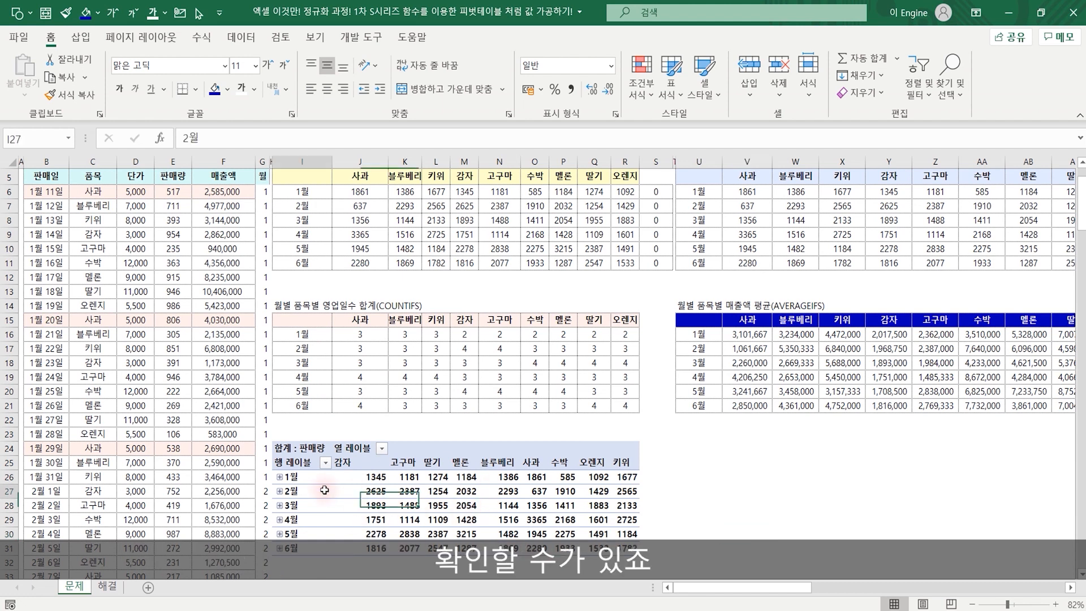
left_click(491, 41)
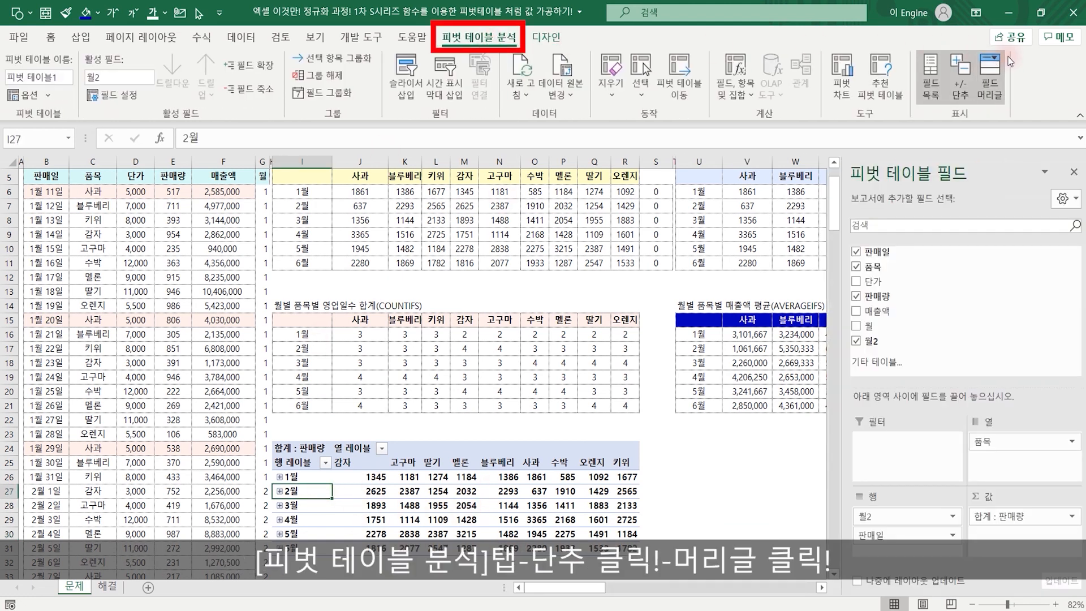
left_click(964, 79)
left_click(988, 84)
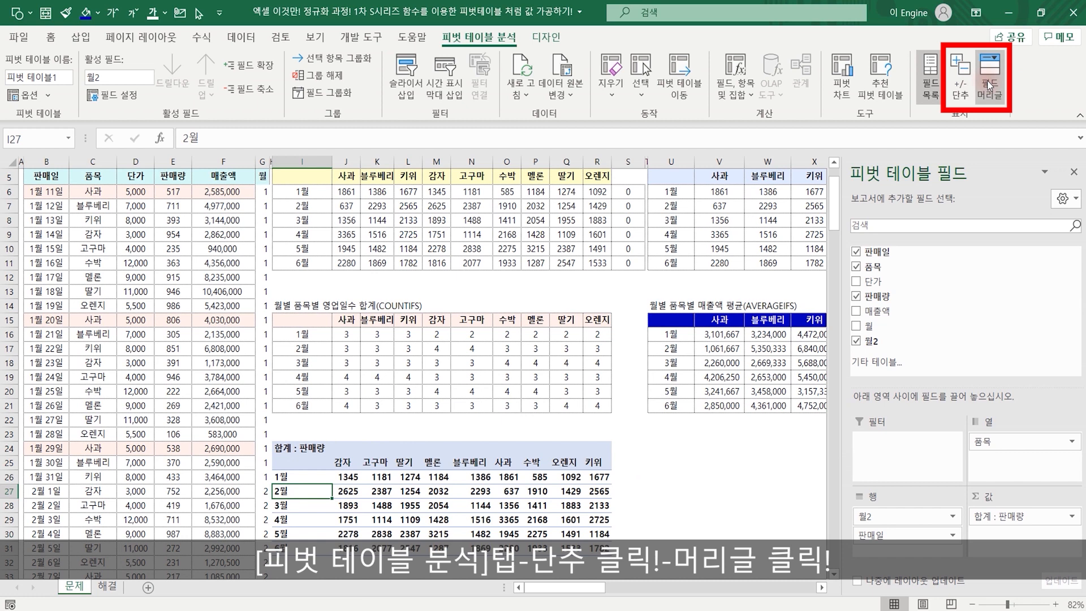
left_click(668, 519)
Centre the PivotTable's cells I24:R31 and apply the thousands-separator number format to its quantities
left_click_drag(298, 448, 606, 548)
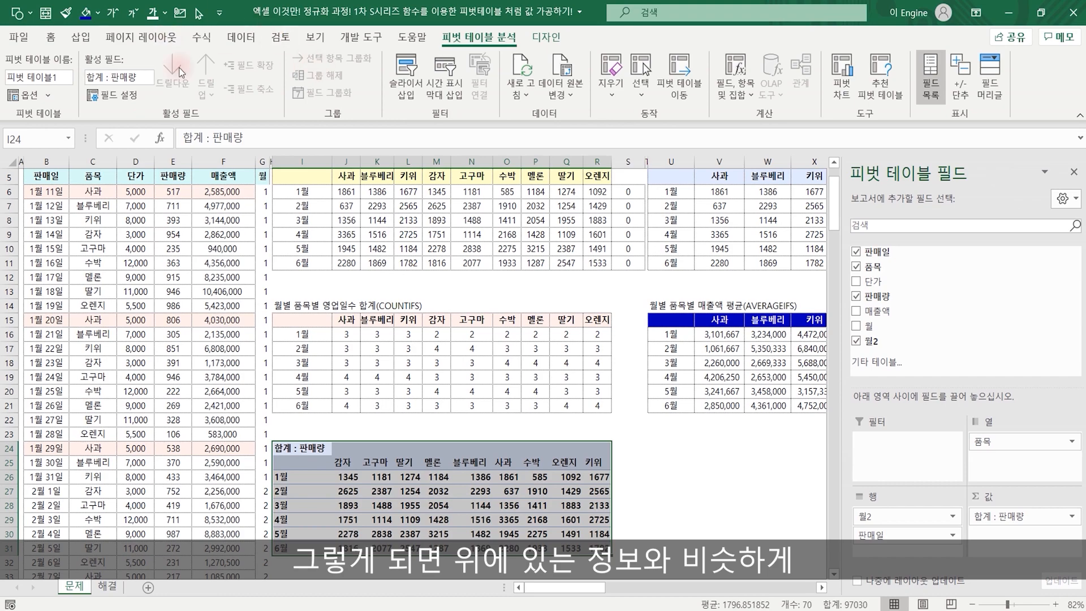
left_click(59, 39)
left_click(687, 505)
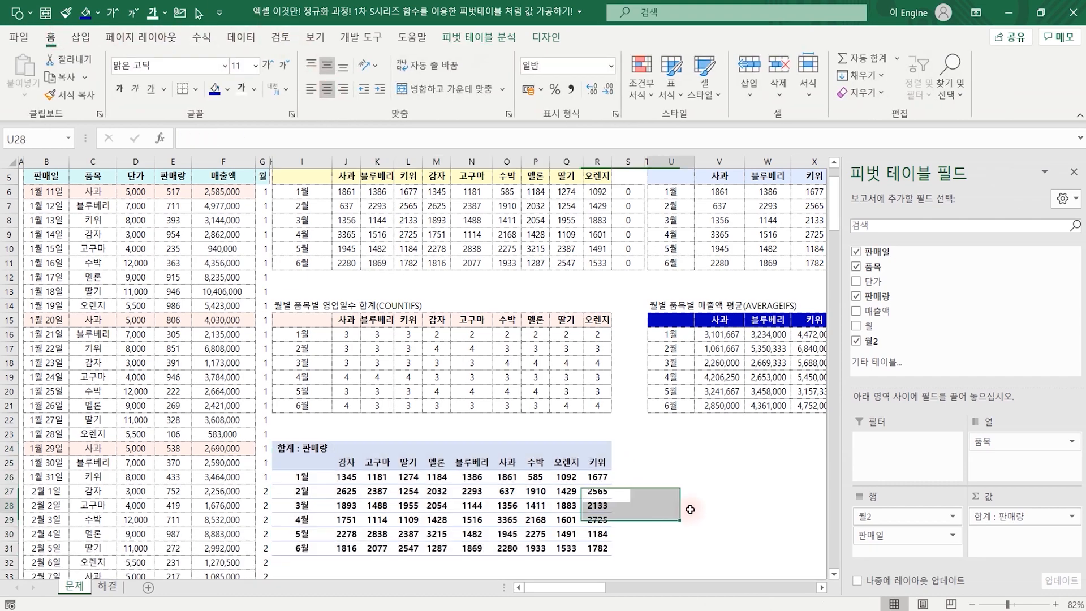
left_click_drag(346, 478, 601, 544)
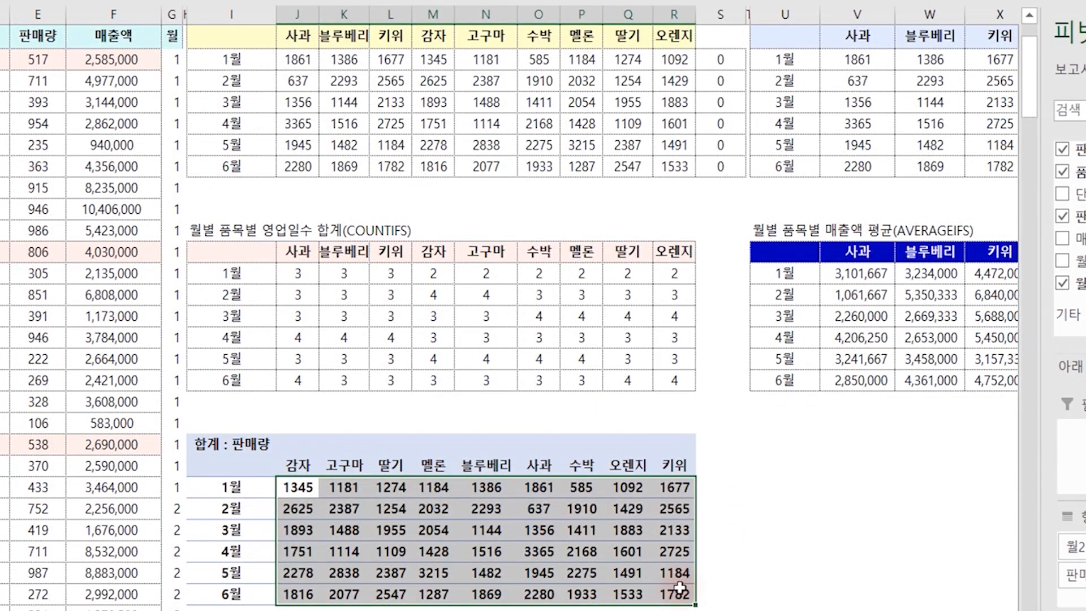
key("ctrl+shift+1")
left_click(761, 524)
Compare the 사과 column of the SUMIFS table with the 사과 column of the PivotTable
left_click_drag(298, 36, 313, 164)
left_click_drag(540, 465, 540, 594)
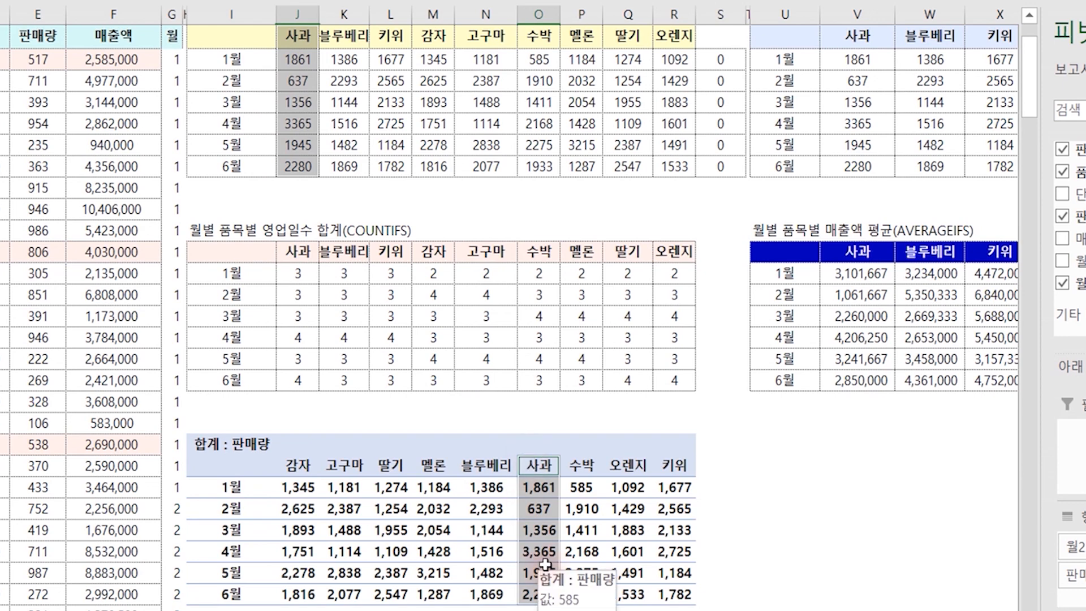
left_click(772, 493)
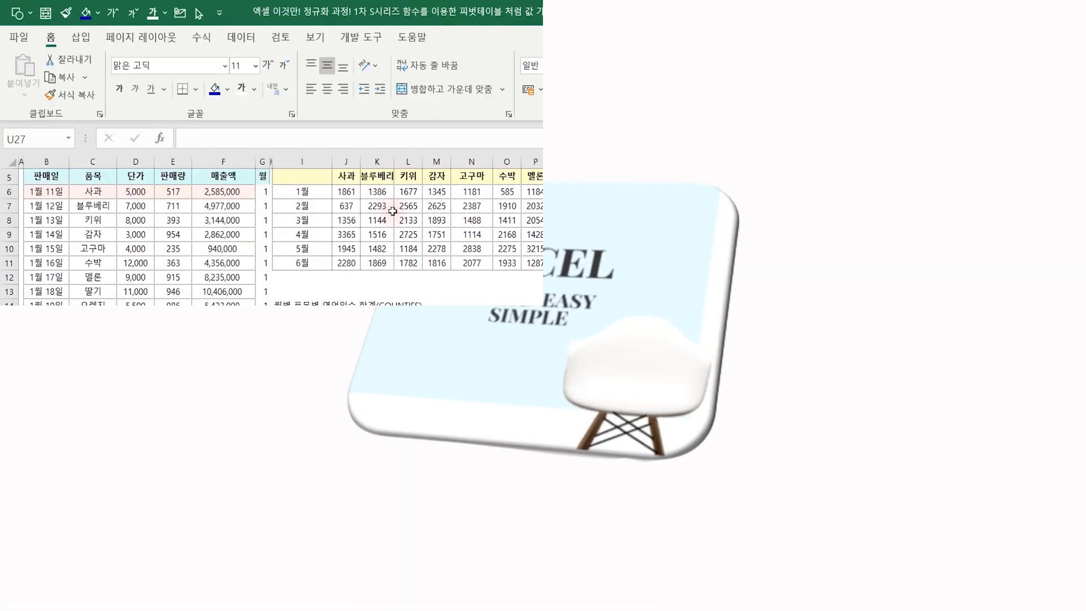